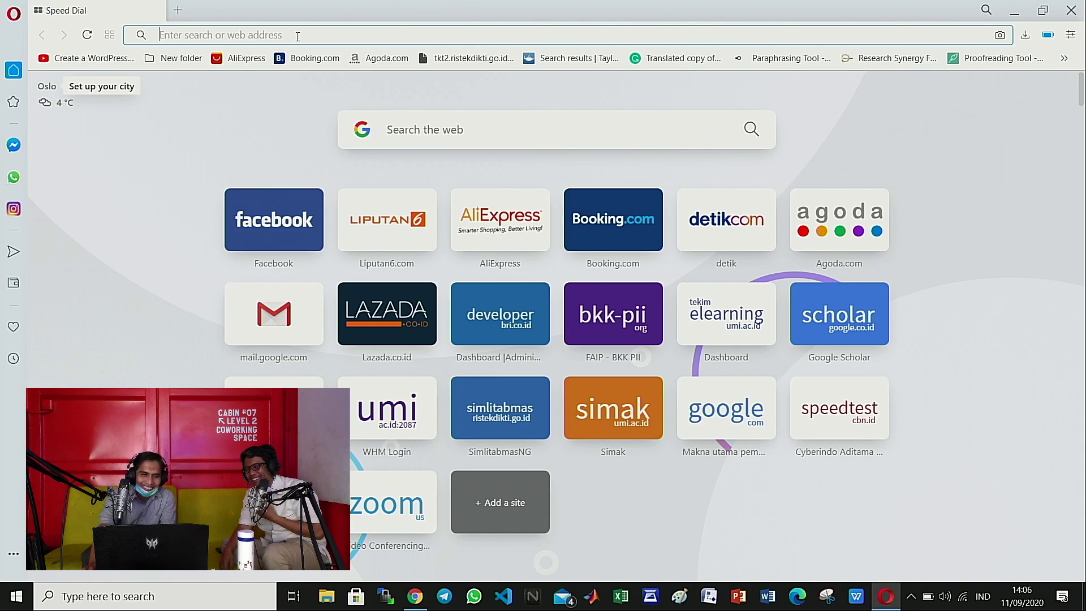
Step: Open the website kalam.umi.ac.id
{"action": "left_click", "coordinate": [325, 30]}
{"action": "type", "text": "jk"}
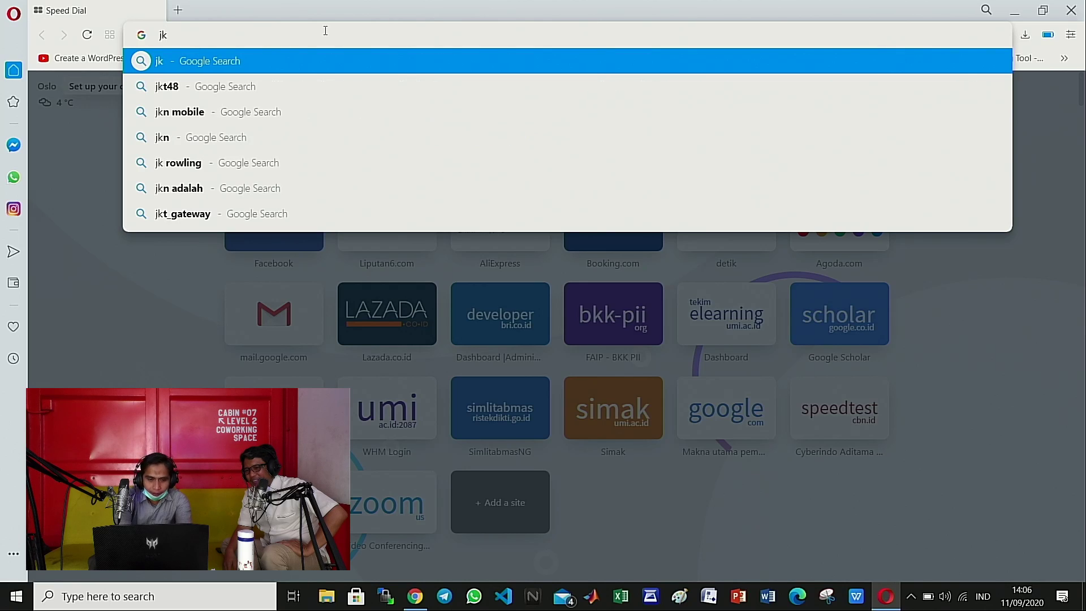
{"action": "key", "text": "Escape"}
{"action": "type", "text": "kalam.umi.ac.id"}
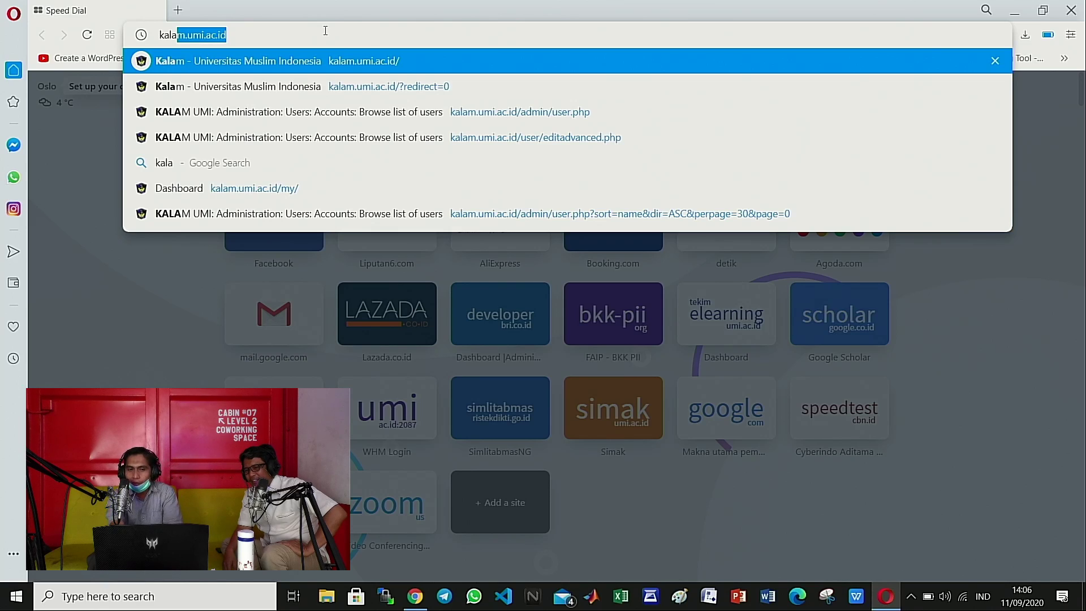
{"action": "key", "text": "Right"}
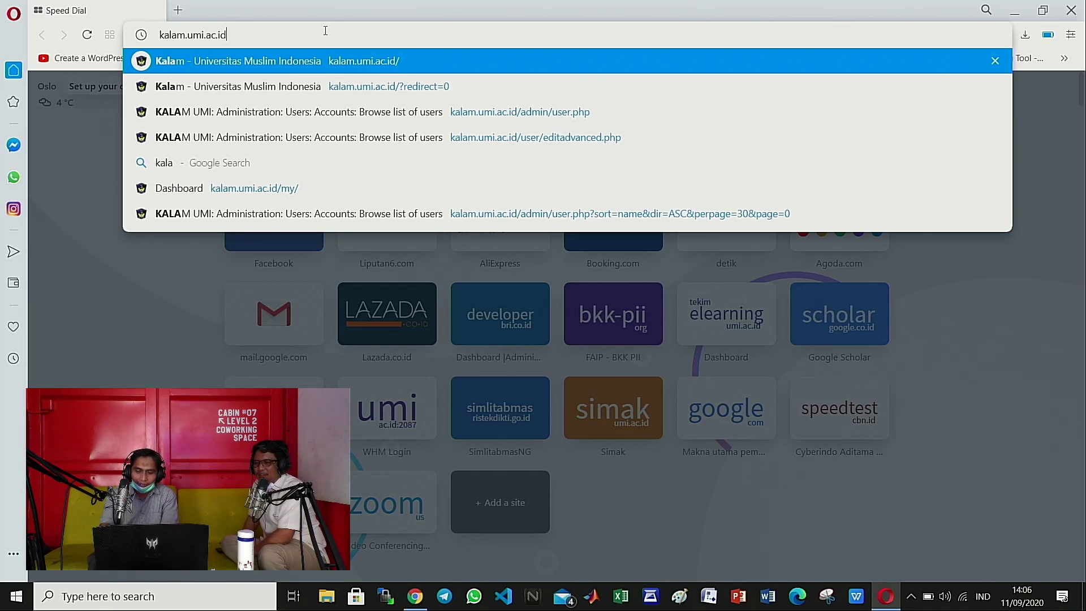
{"action": "key", "text": "Return"}
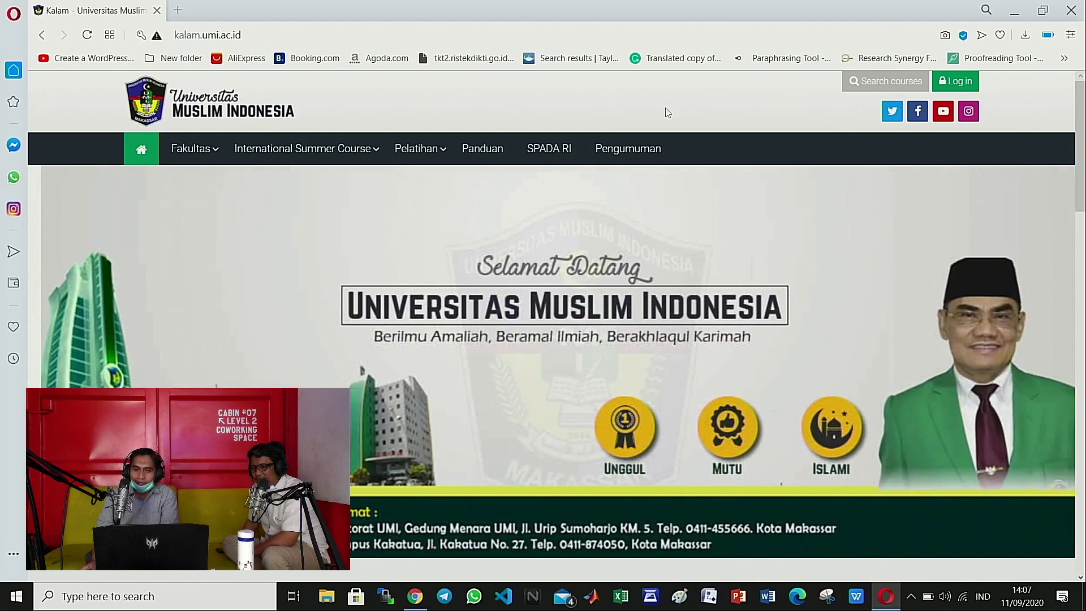
Step: Open the site's login form and look at the saved accounts offered for its username and password fields
{"action": "left_click", "coordinate": [952, 84]}
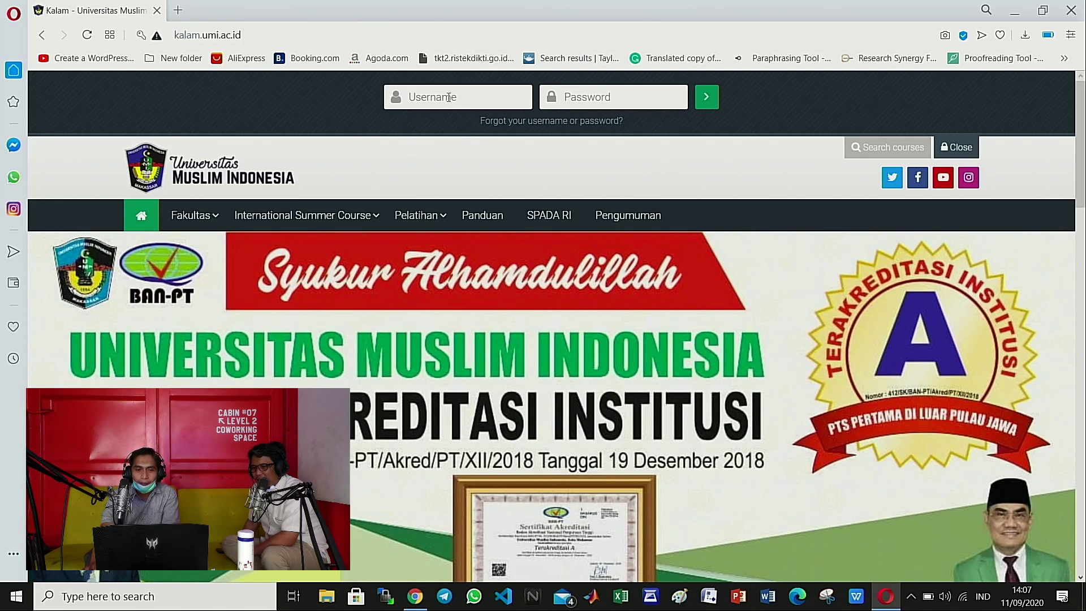
{"action": "left_click", "coordinate": [449, 98]}
{"action": "left_click", "coordinate": [566, 101]}
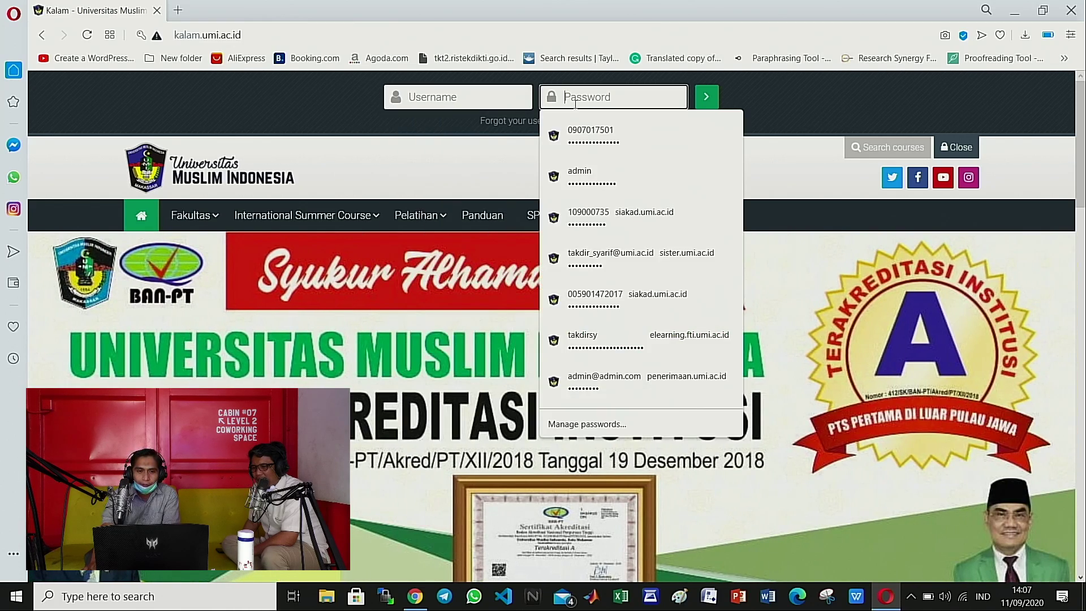
{"action": "left_click", "coordinate": [490, 102]}
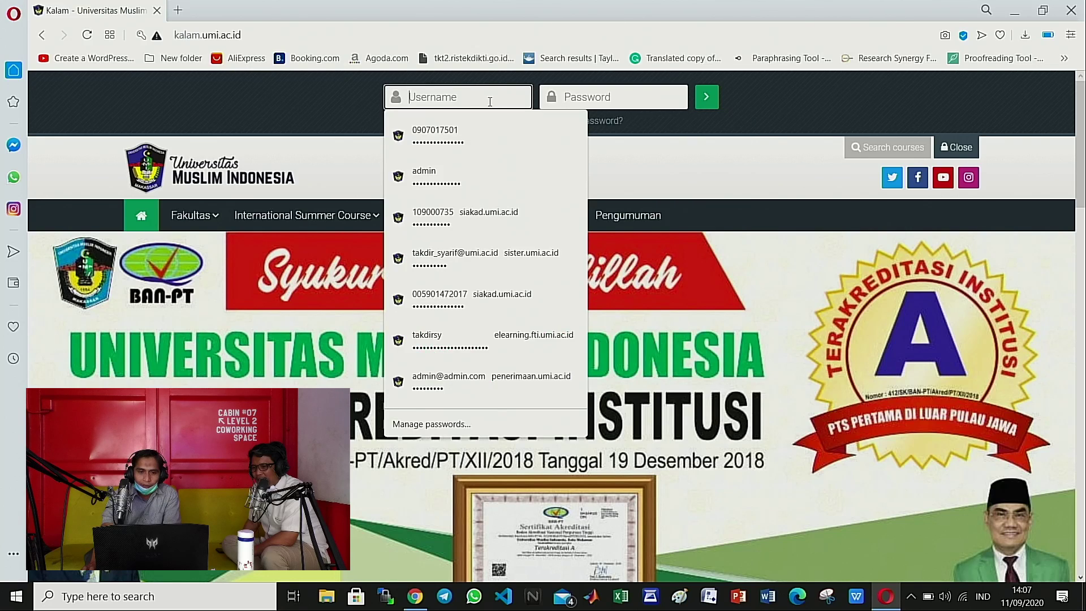
{"action": "key", "text": "Down"}
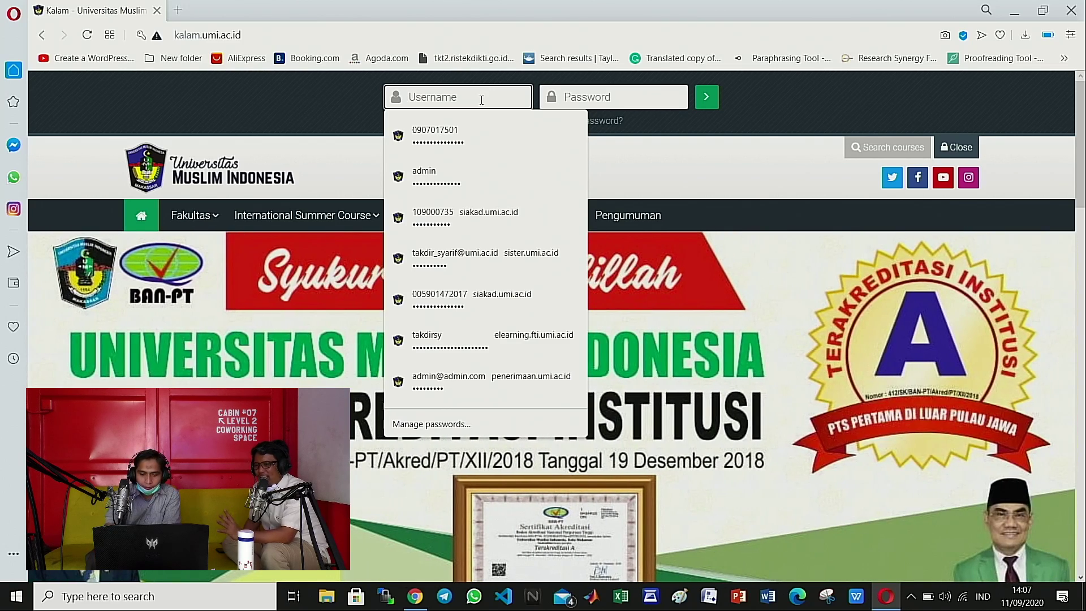
{"action": "key", "text": "Down"}
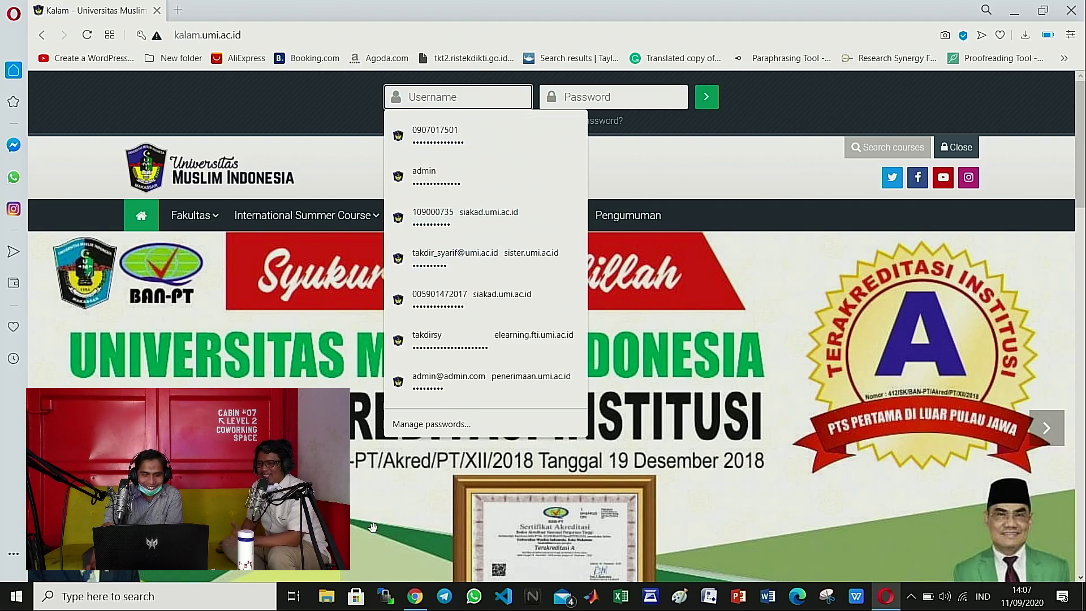
{"action": "left_click", "coordinate": [735, 148]}
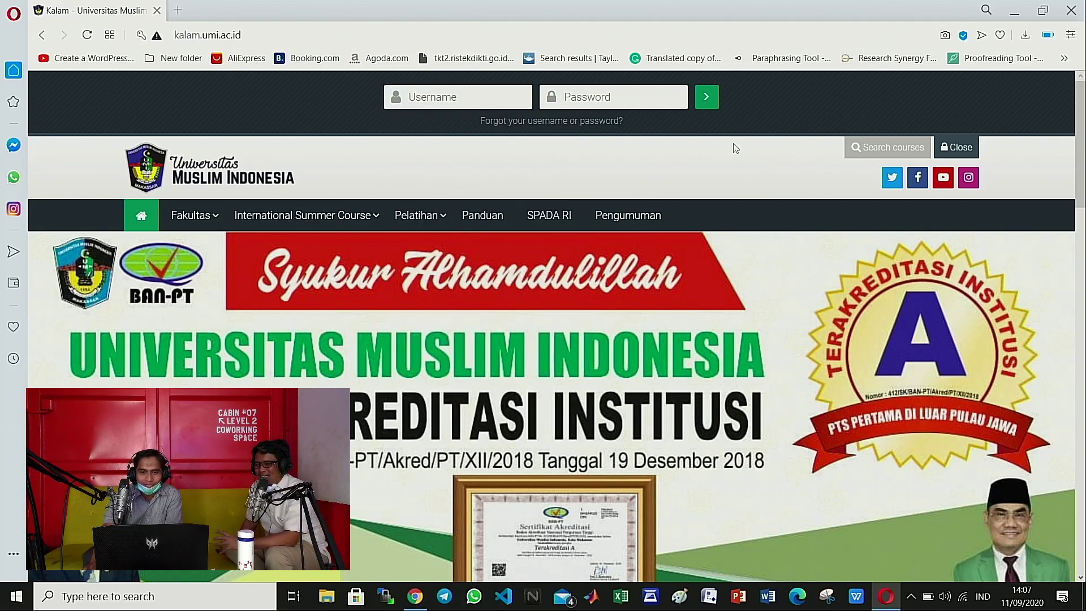
Step: Enter the student account number as the username in the login form
{"action": "left_click", "coordinate": [442, 101]}
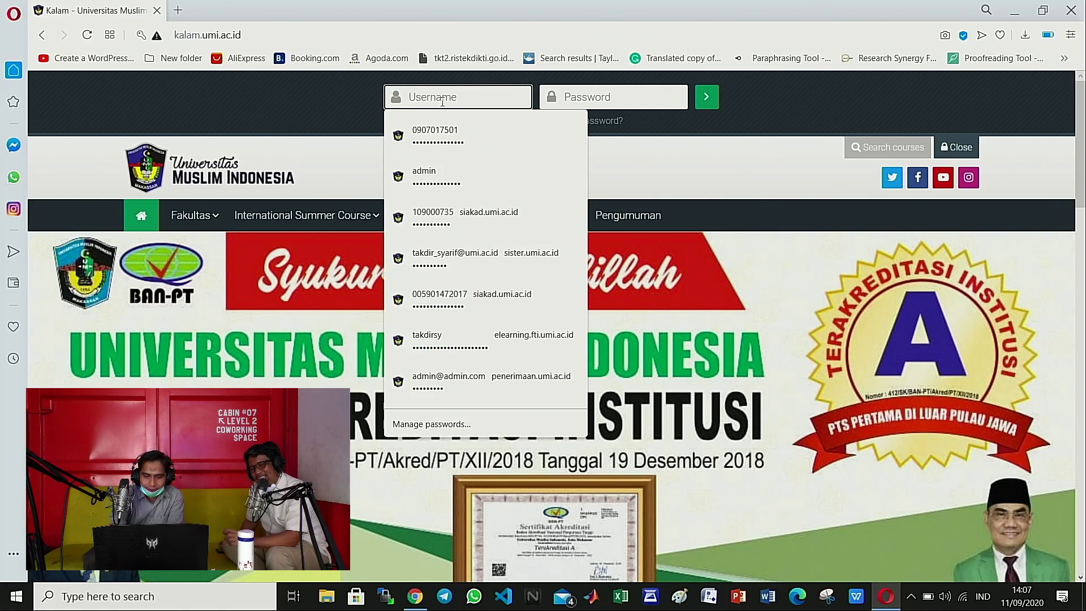
{"action": "key", "text": "Num_Lock"}
{"action": "type", "text": "090"}
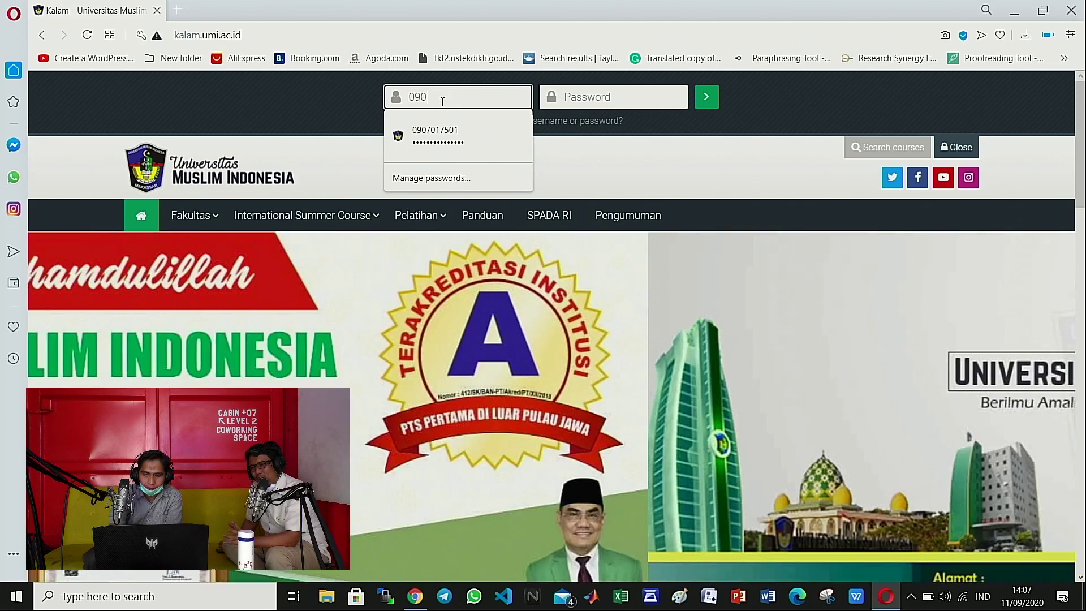
{"action": "key", "text": "BackSpace"}
{"action": "type", "text": "2200"}
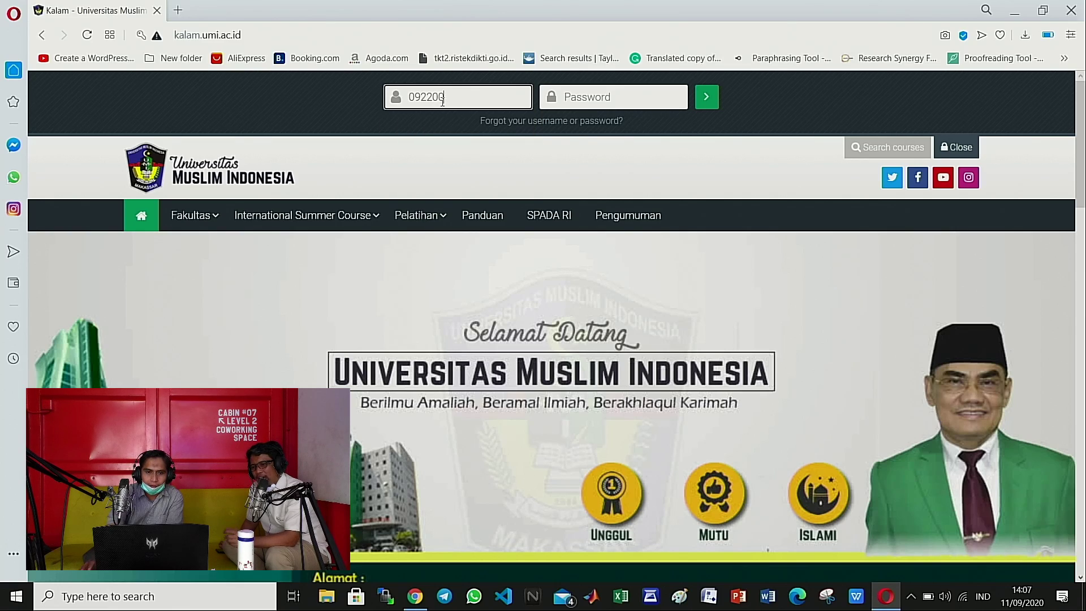
{"action": "key", "text": "BackSpace"}
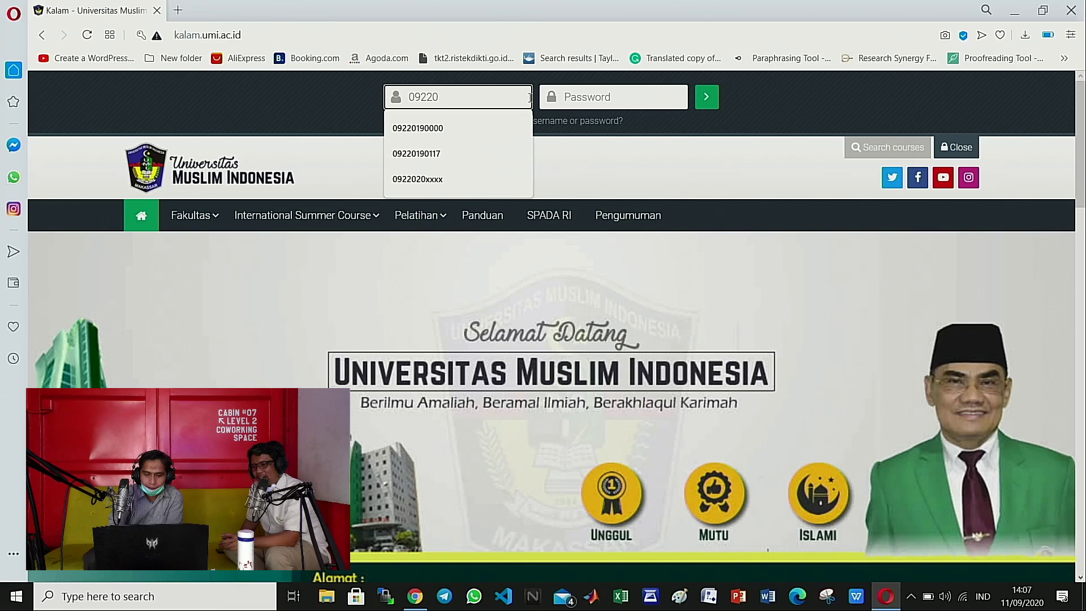
{"action": "type", "text": "20"}
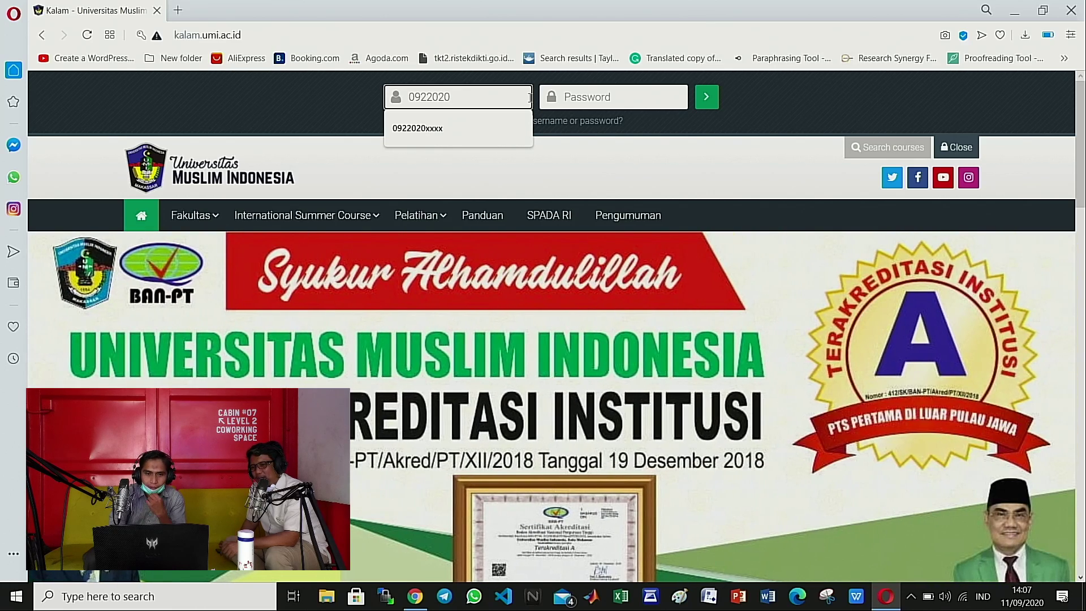
{"action": "type", "text": "xxxx"}
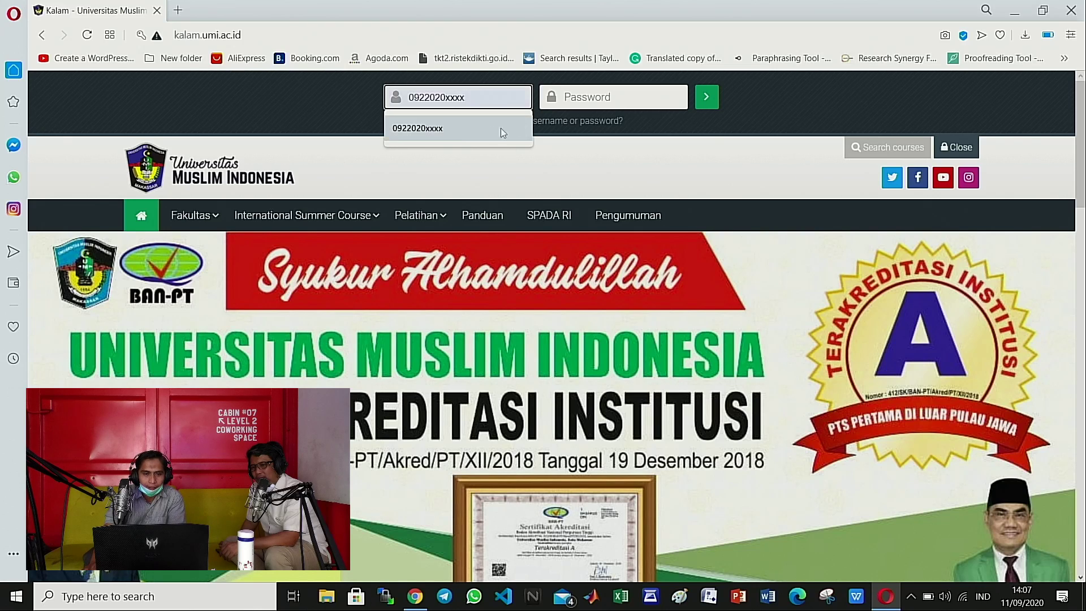
{"action": "left_click", "coordinate": [462, 130]}
Step: Enter the account password and log in to the site
{"action": "left_click", "coordinate": [638, 100]}
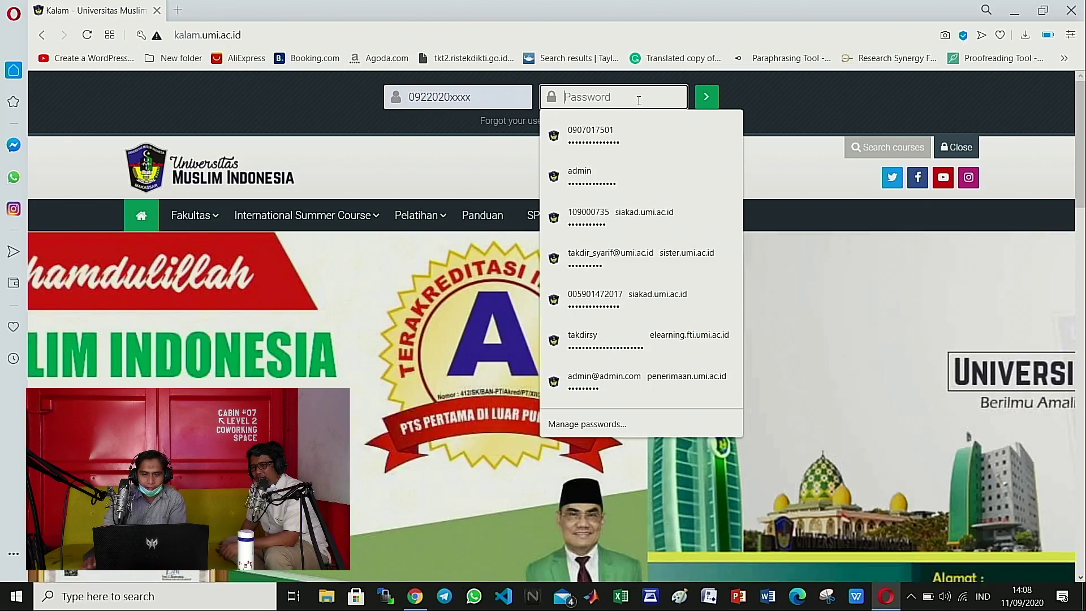
{"action": "type", "text": "•••••••••"}
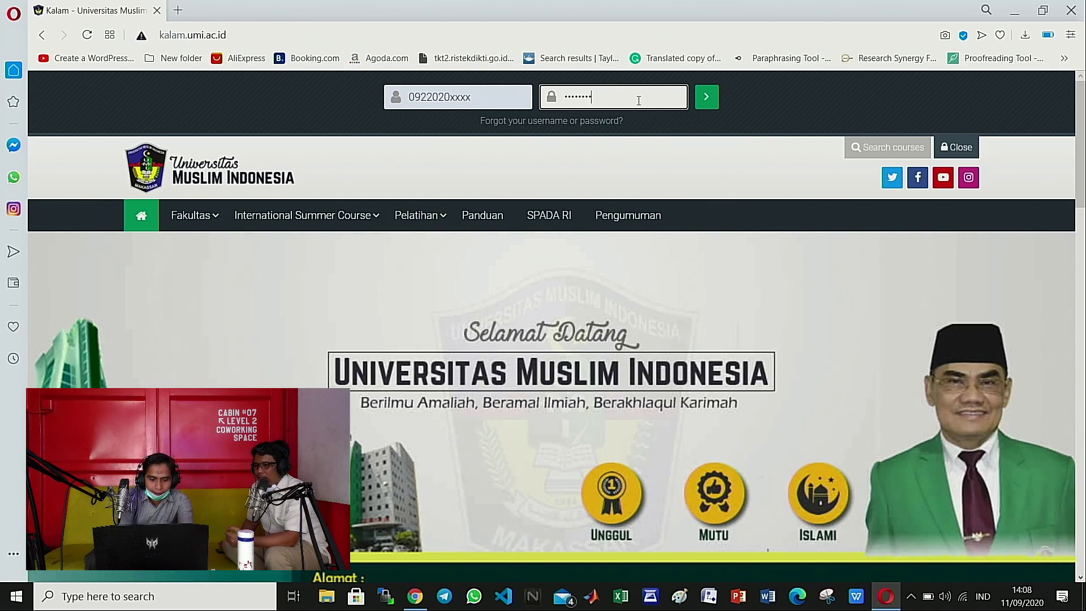
{"action": "type", "text": "•••••"}
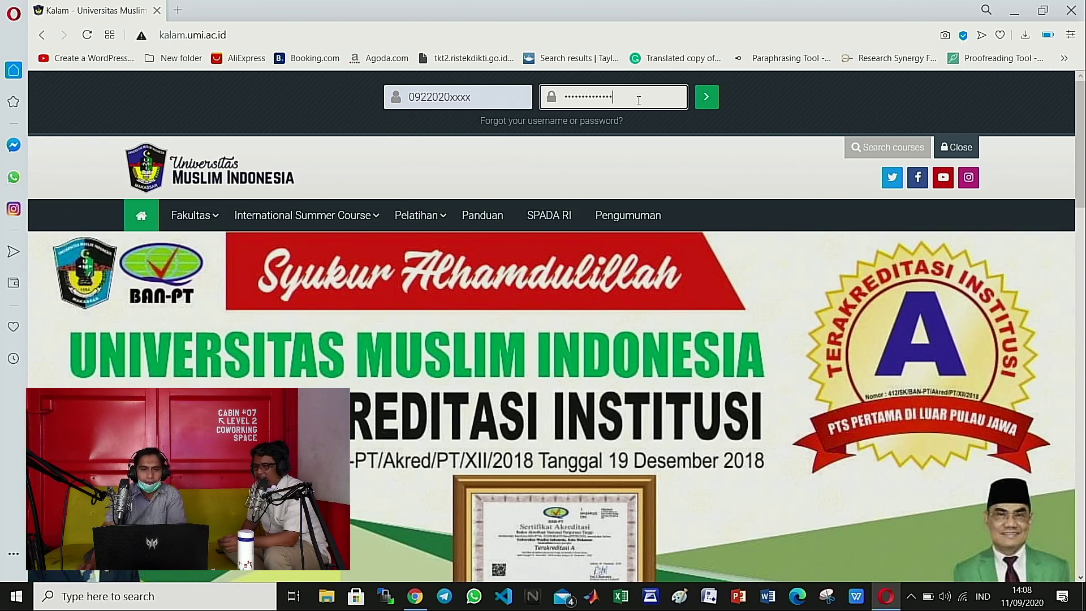
{"action": "left_click", "coordinate": [707, 98]}
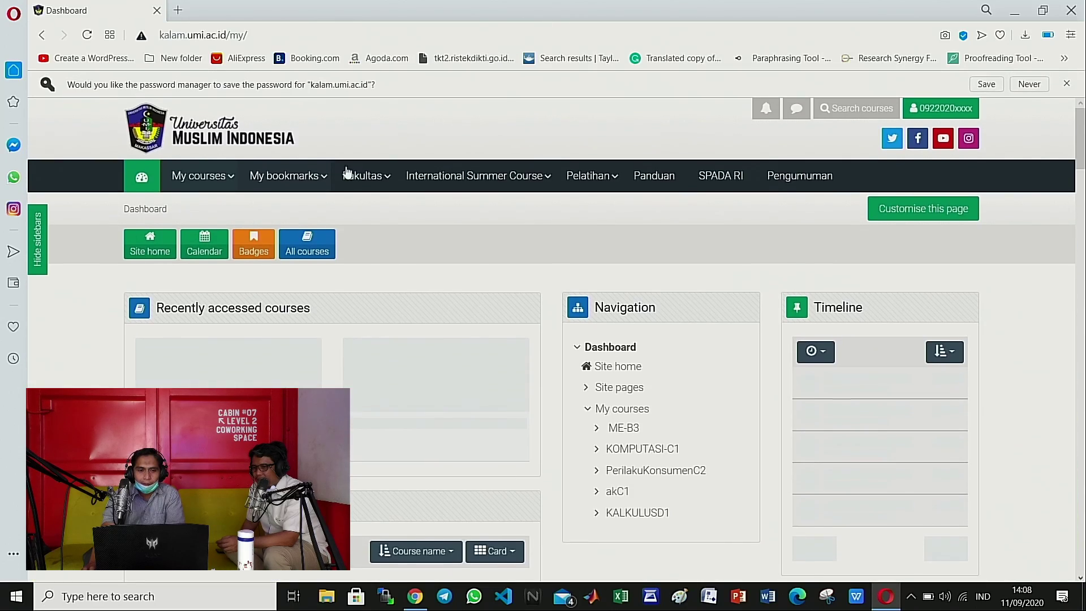
Step: Examine the dashboard's Fakultas list, recently accessed courses, course overview, navigation and timeline blocks
{"action": "left_click", "coordinate": [352, 176]}
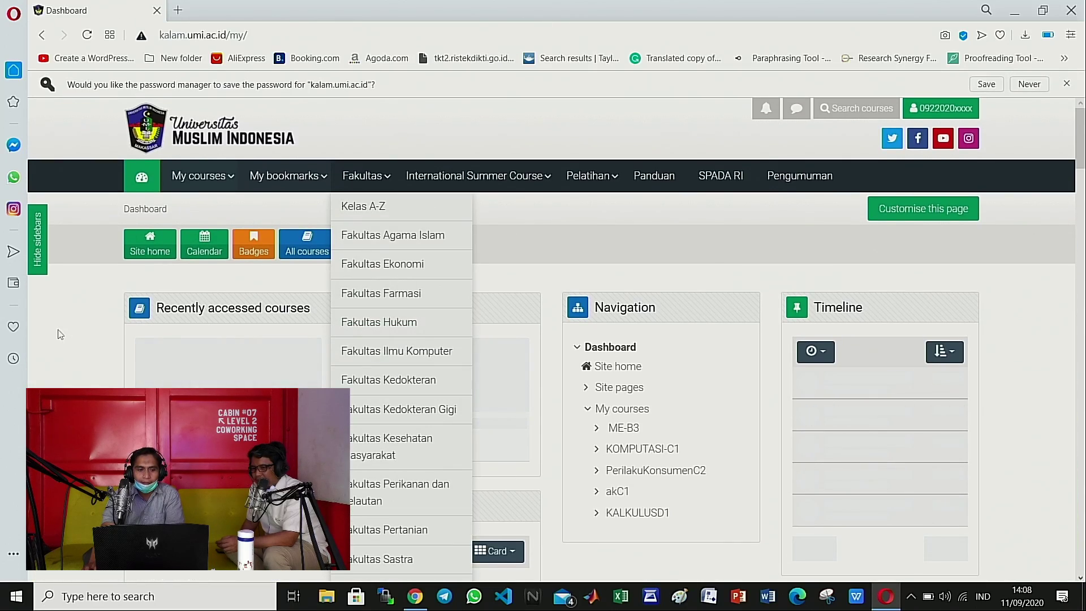
{"action": "left_click", "coordinate": [61, 335]}
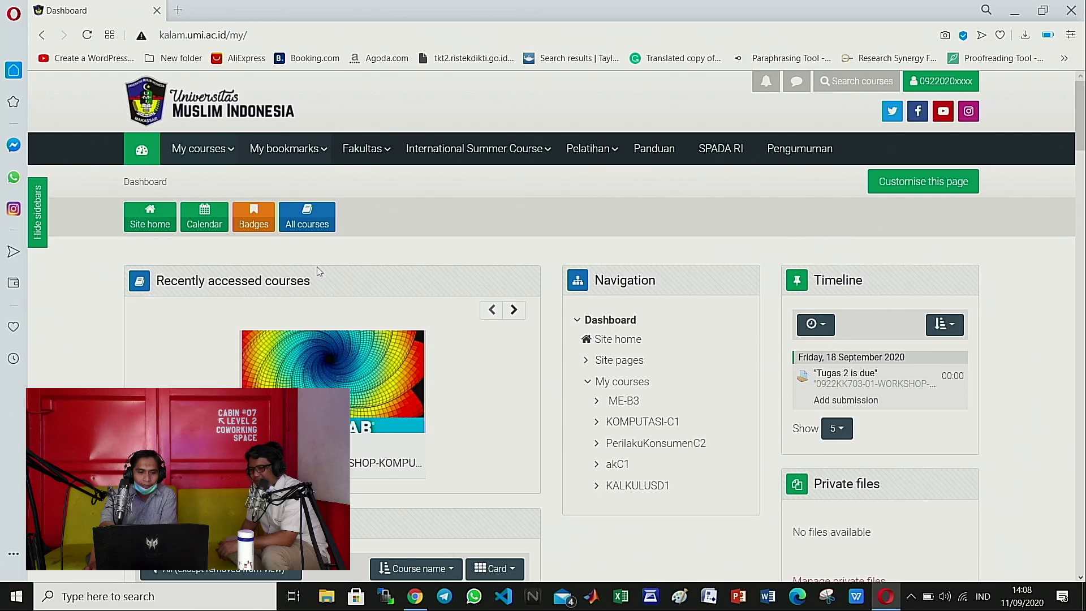
{"action": "scroll", "coordinate": [318, 270], "scroll_direction": "down", "scroll_amount": 3}
{"action": "scroll", "coordinate": [591, 398], "scroll_direction": "down", "scroll_amount": 3}
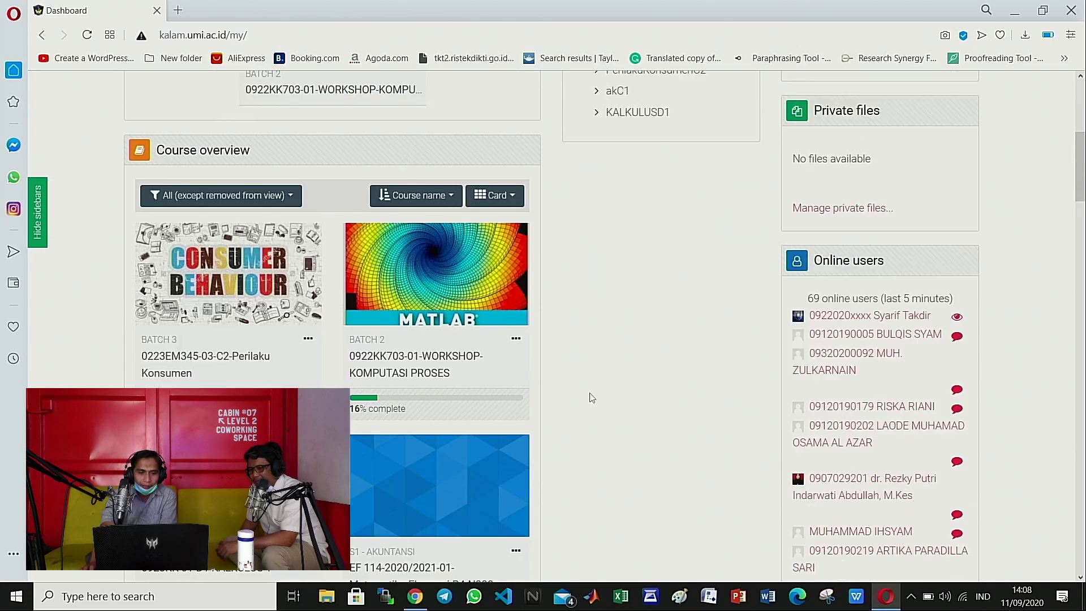
{"action": "scroll", "coordinate": [591, 398], "scroll_direction": "up", "scroll_amount": 2}
{"action": "scroll", "coordinate": [591, 397], "scroll_direction": "up", "scroll_amount": 3}
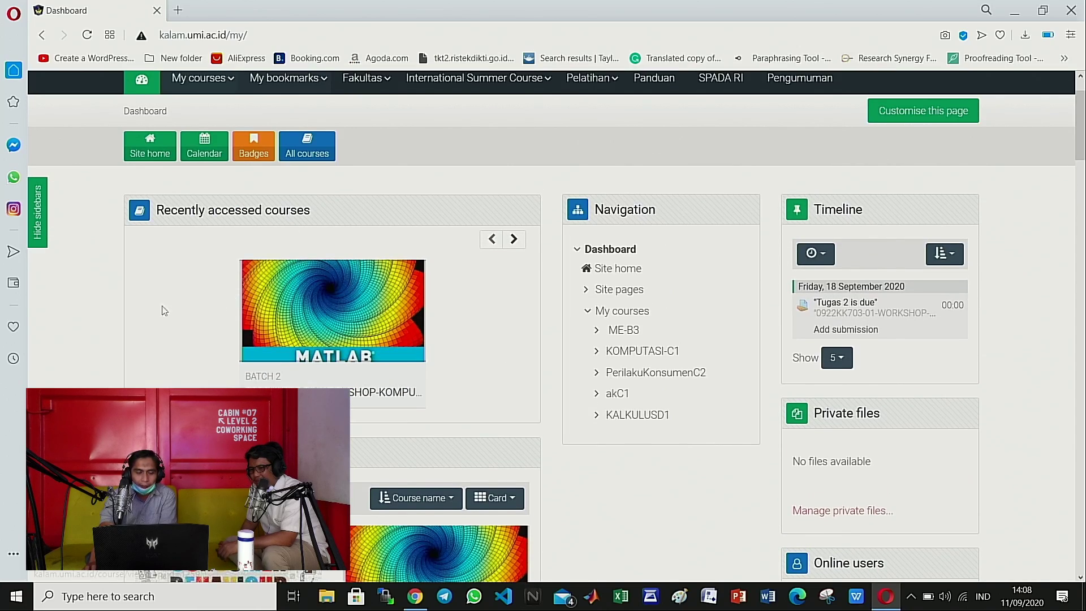
{"action": "scroll", "coordinate": [82, 318], "scroll_direction": "down", "scroll_amount": 9}
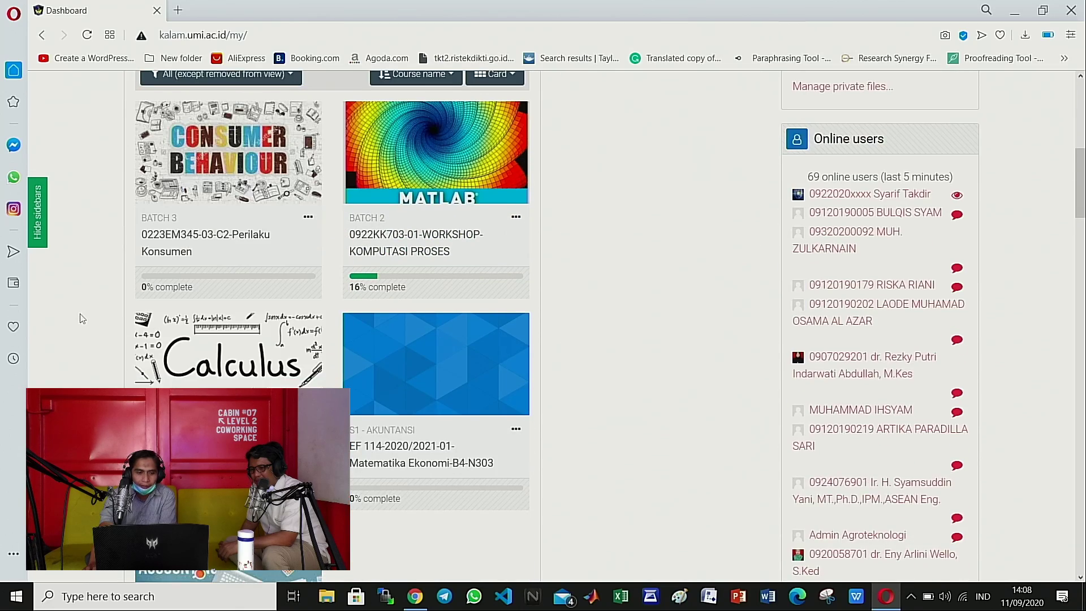
{"action": "scroll", "coordinate": [674, 238], "scroll_direction": "up", "scroll_amount": 9}
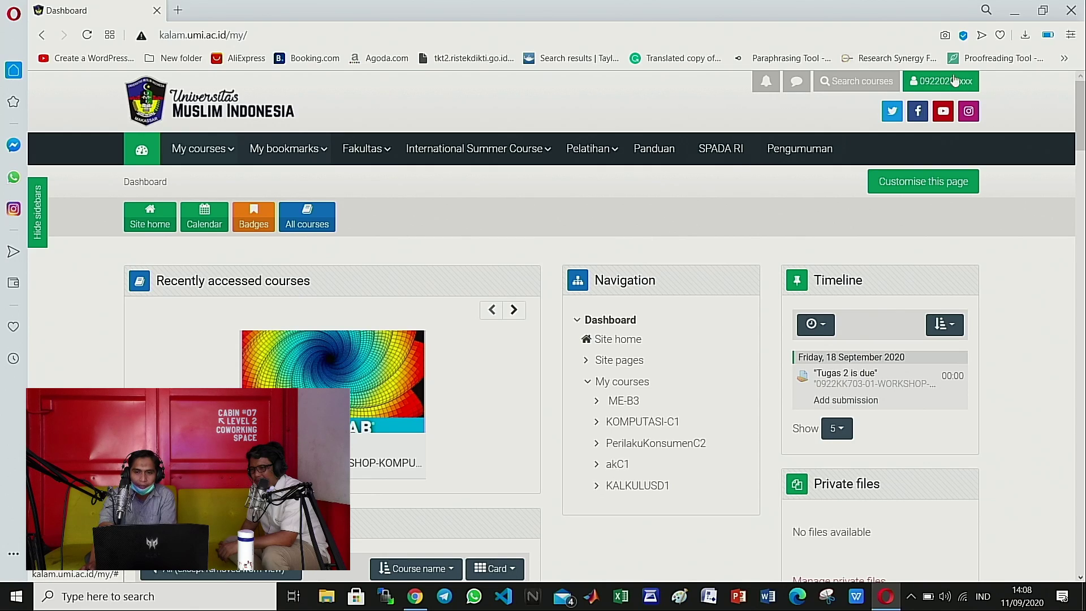
{"action": "scroll", "coordinate": [516, 371], "scroll_direction": "down", "scroll_amount": 4}
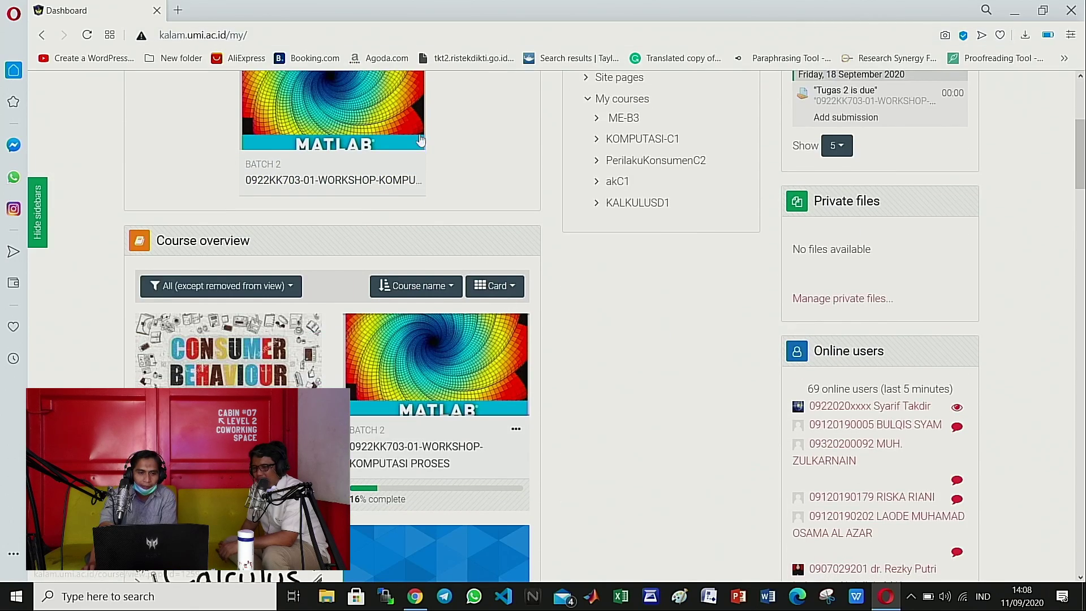
{"action": "scroll", "coordinate": [563, 384], "scroll_direction": "down", "scroll_amount": 8}
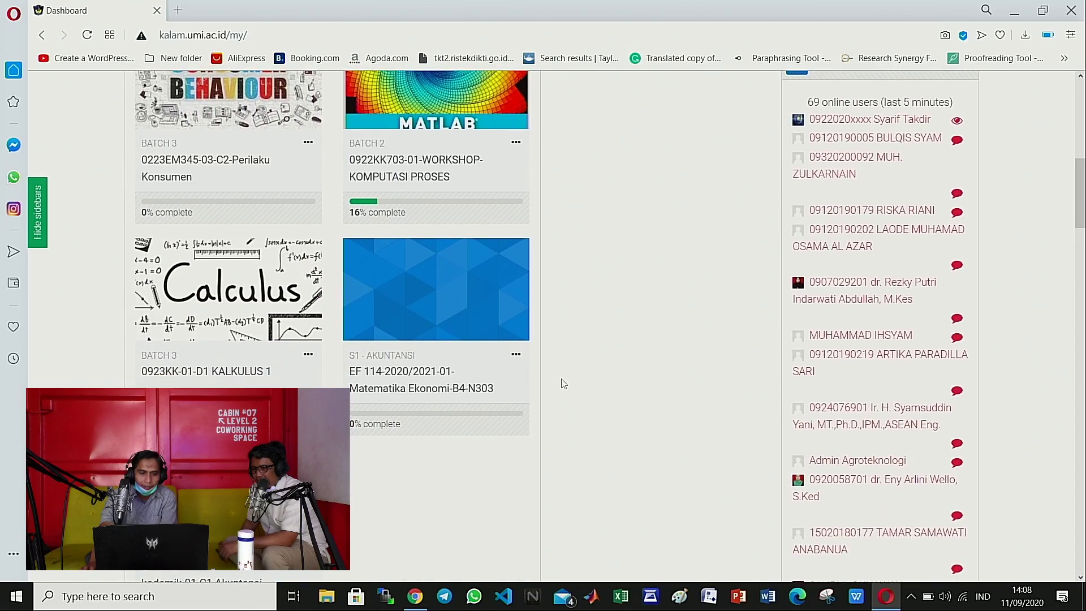
{"action": "scroll", "coordinate": [564, 384], "scroll_direction": "up", "scroll_amount": 4}
{"action": "scroll", "coordinate": [563, 384], "scroll_direction": "up", "scroll_amount": 4}
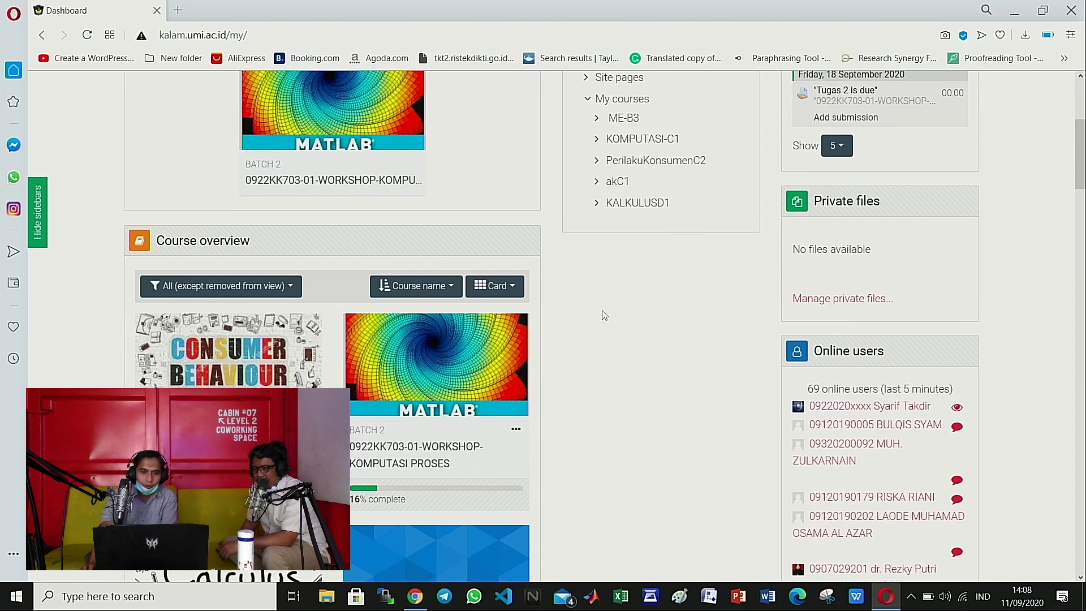
{"action": "scroll", "coordinate": [604, 315], "scroll_direction": "up", "scroll_amount": 3}
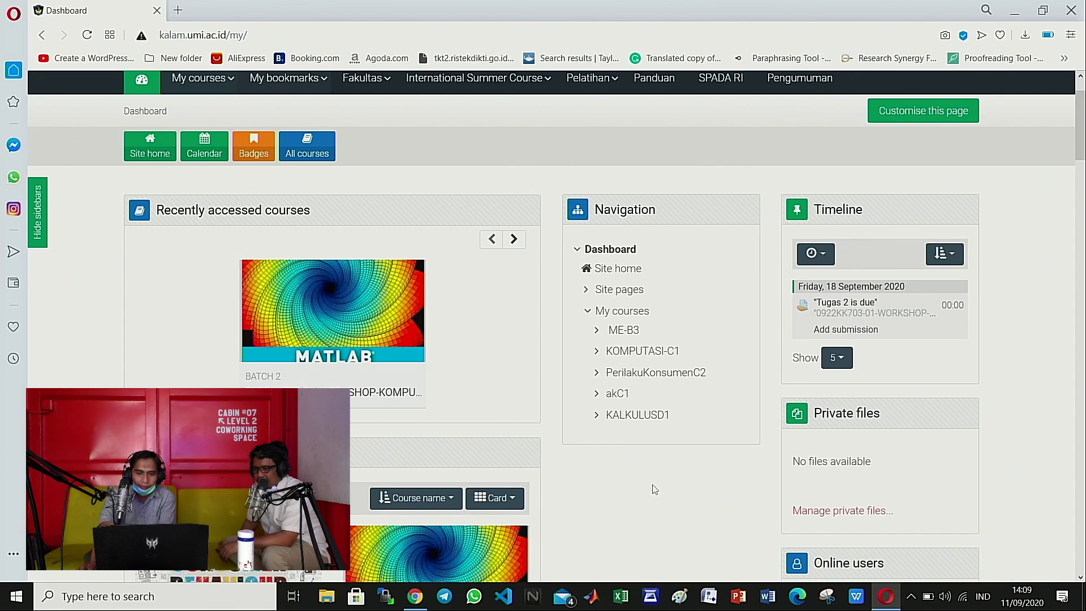
{"action": "scroll", "coordinate": [654, 490], "scroll_direction": "down", "scroll_amount": 3}
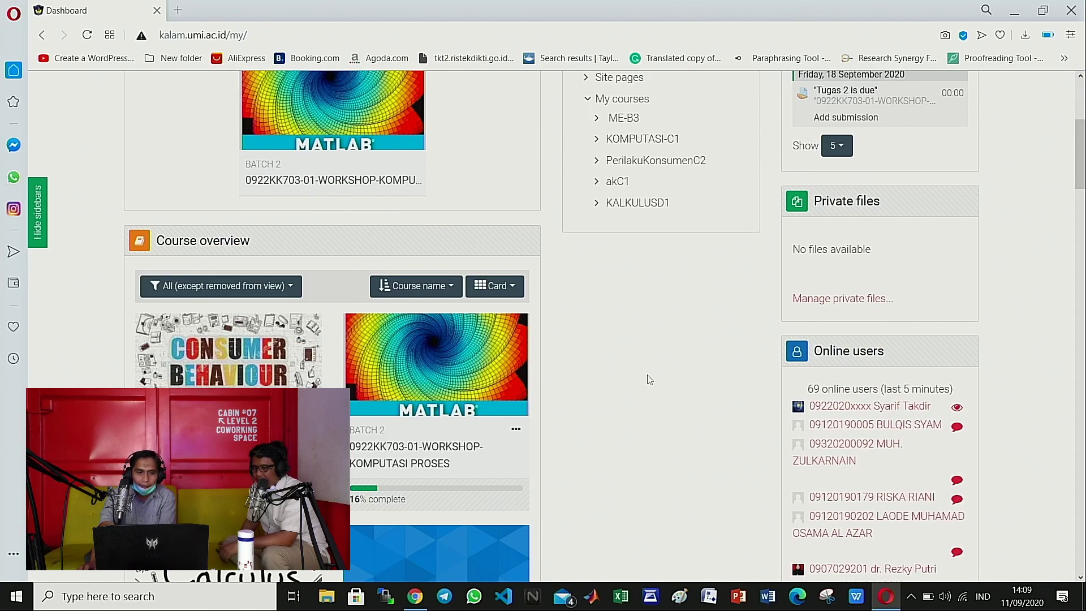
{"action": "scroll", "coordinate": [606, 293], "scroll_direction": "up", "scroll_amount": 2}
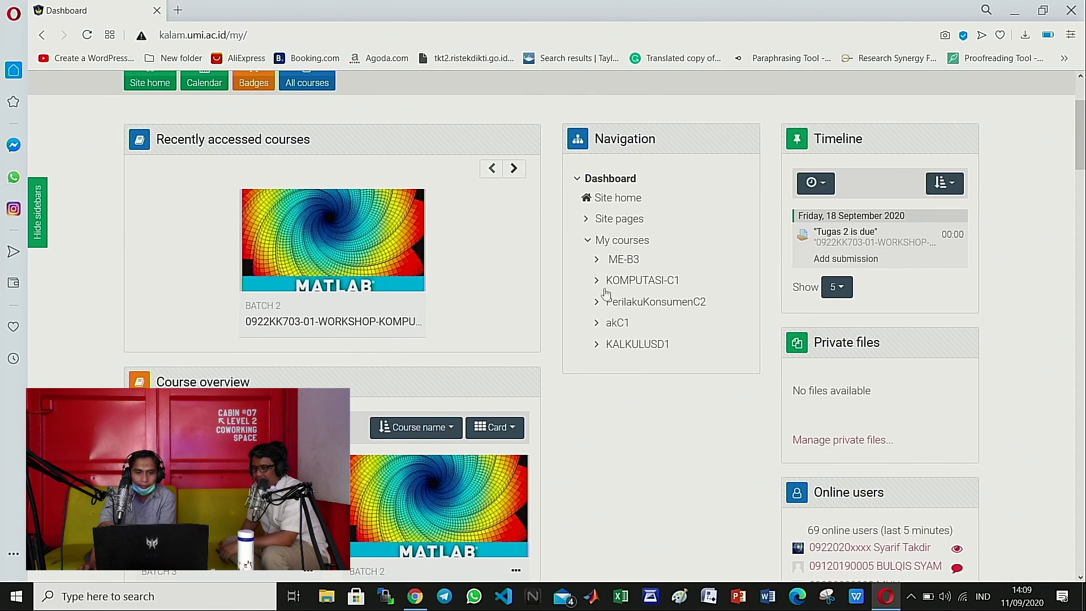
Step: Open the recently accessed course 0922KK703-01-WORKSHOP-KOMPUTASI PROSES and read its Tata Tertib Perkulihan section
{"action": "left_click", "coordinate": [347, 323]}
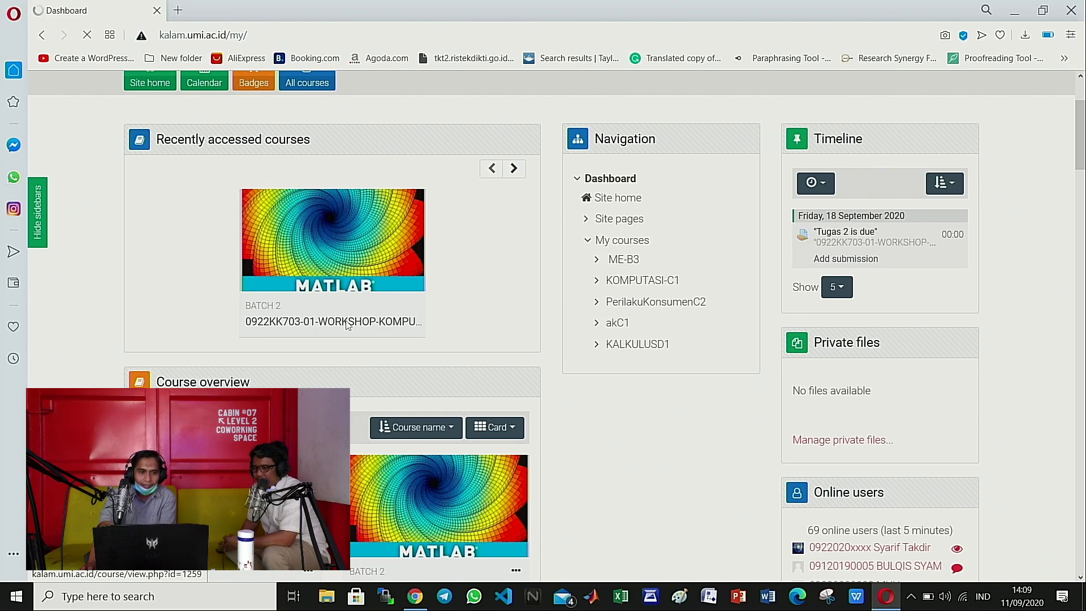
{"action": "scroll", "coordinate": [562, 446], "scroll_direction": "down", "scroll_amount": 5}
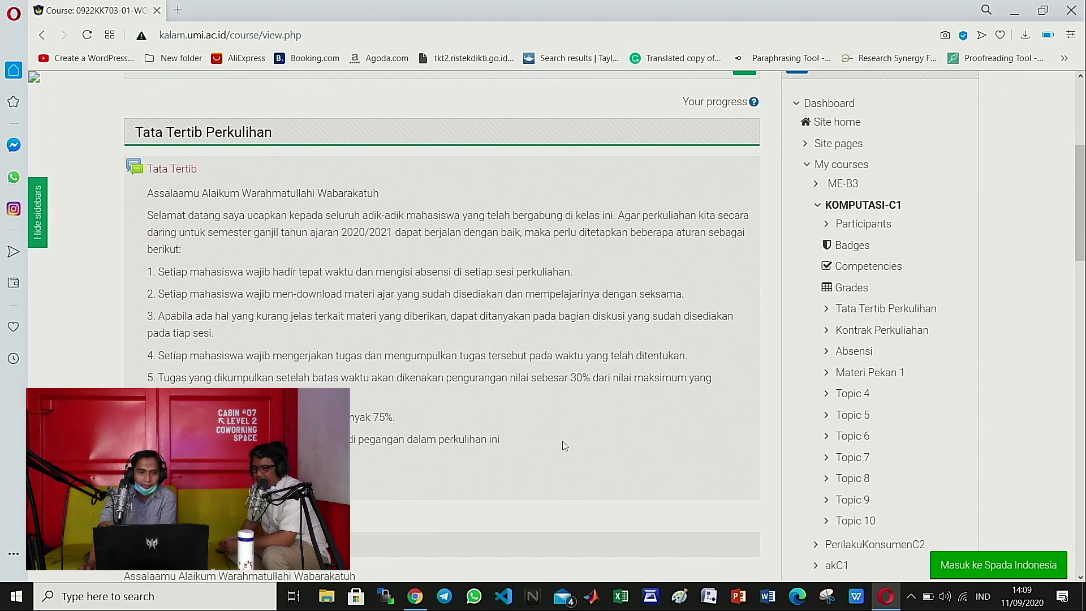
{"action": "scroll", "coordinate": [93, 299], "scroll_direction": "down", "scroll_amount": 3}
{"action": "scroll", "coordinate": [92, 299], "scroll_direction": "up", "scroll_amount": 4}
{"action": "scroll", "coordinate": [93, 299], "scroll_direction": "down", "scroll_amount": 4}
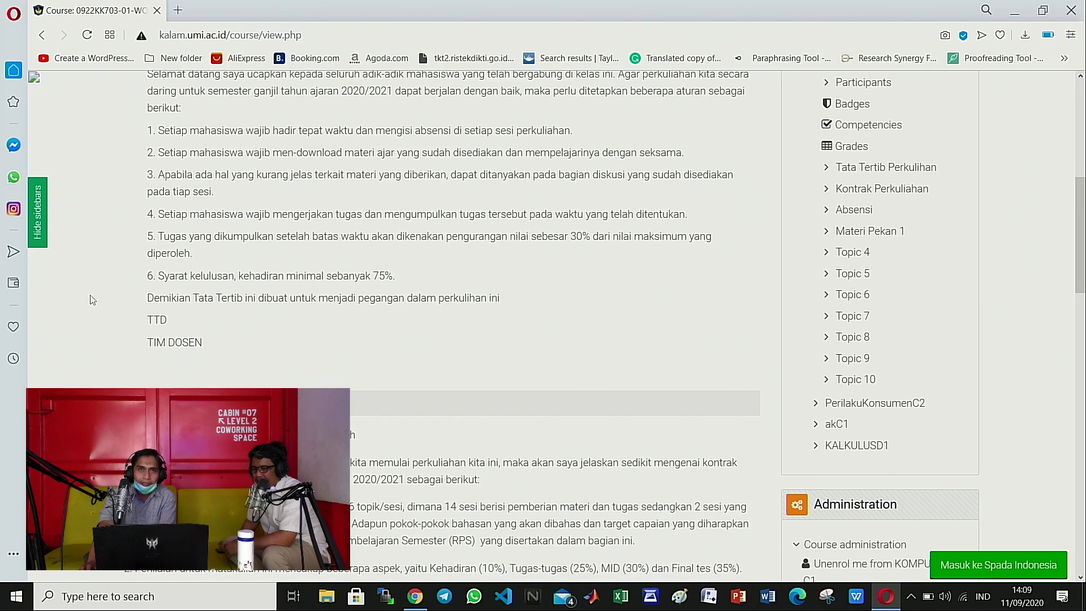
Step: Read through the course page's Kontrak Perkuliahan, Absensi, Materi Pekan 1 and Topic 4 sections
{"action": "scroll", "coordinate": [93, 300], "scroll_direction": "up", "scroll_amount": 3}
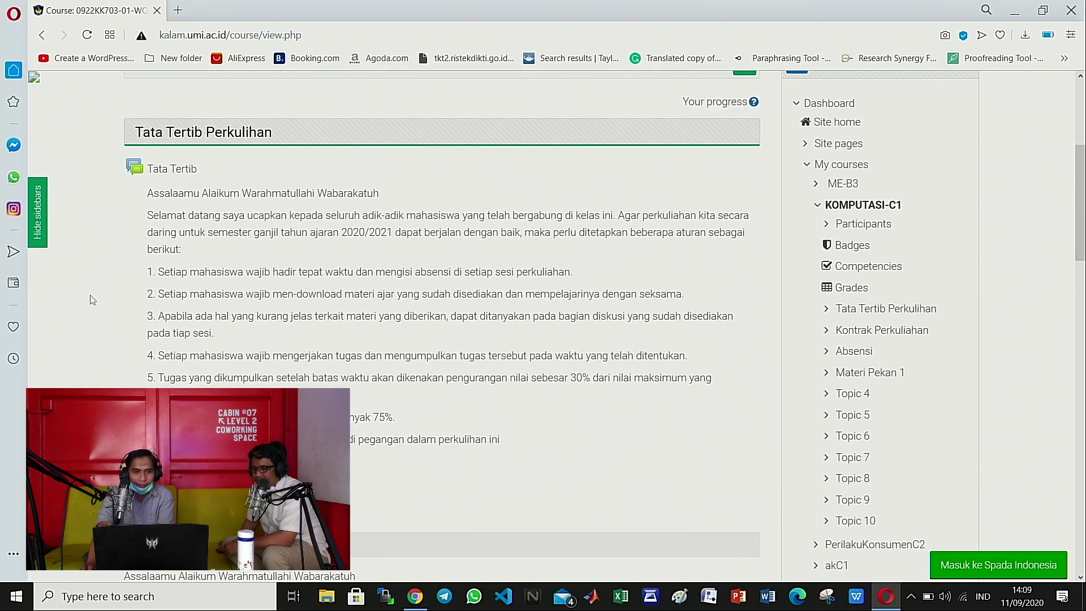
{"action": "scroll", "coordinate": [93, 300], "scroll_direction": "down", "scroll_amount": 5}
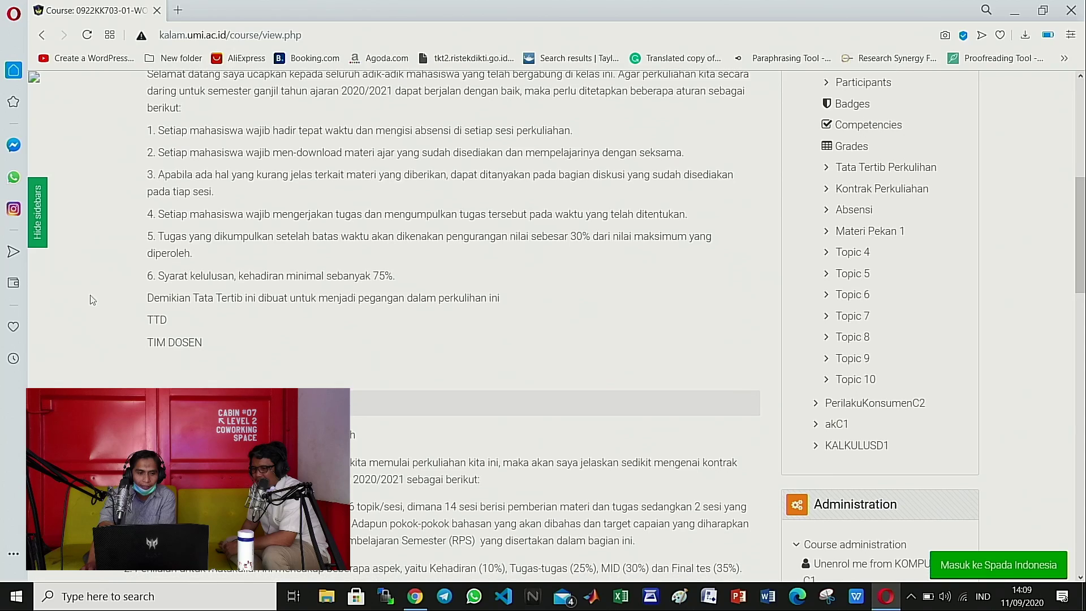
{"action": "scroll", "coordinate": [93, 300], "scroll_direction": "down", "scroll_amount": 4}
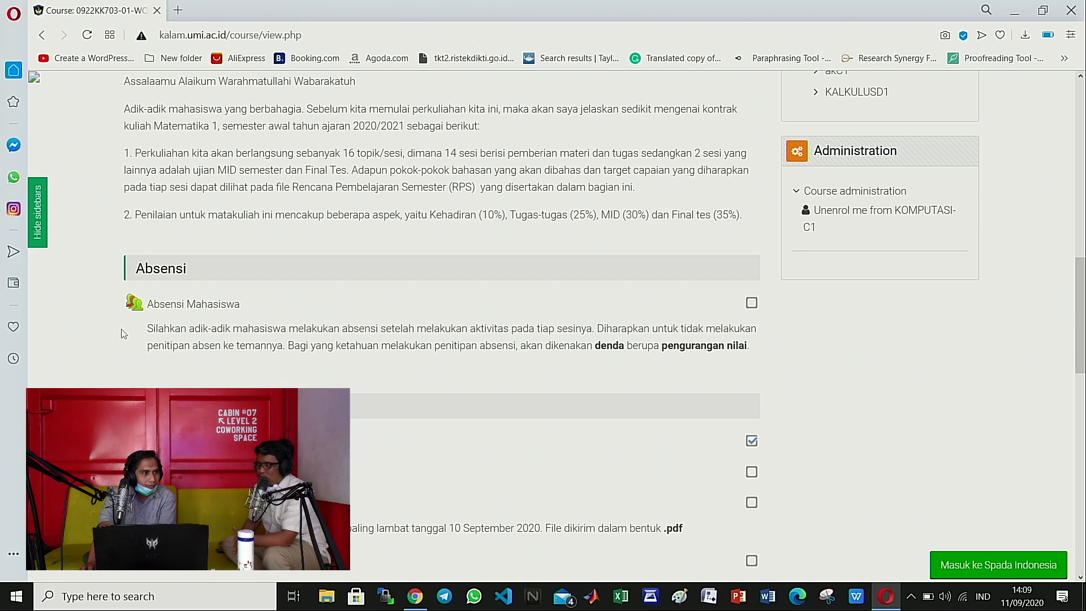
{"action": "scroll", "coordinate": [123, 334], "scroll_direction": "down", "scroll_amount": 2}
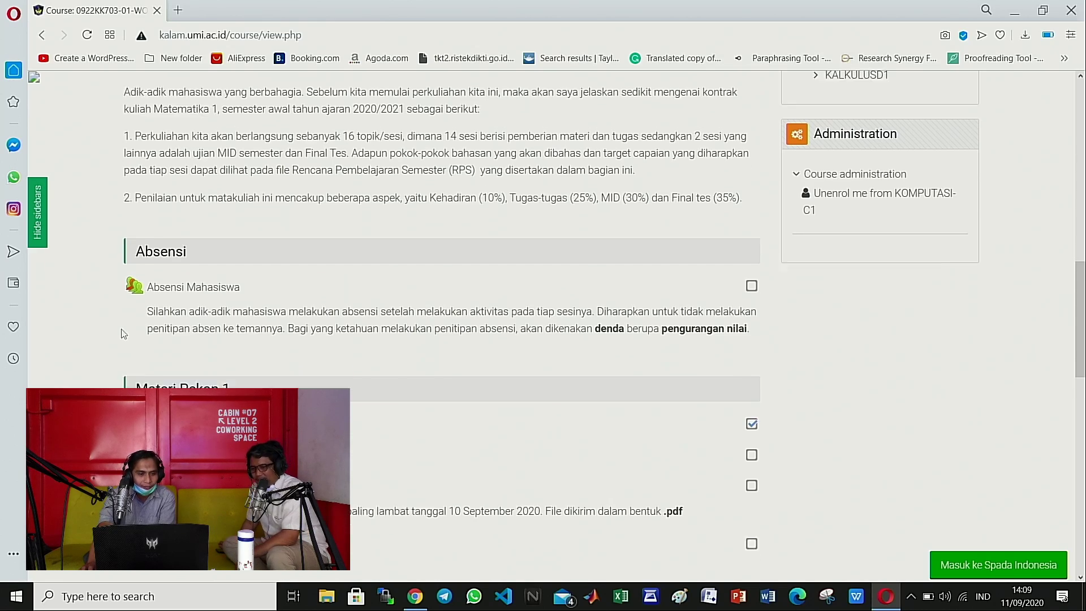
{"action": "scroll", "coordinate": [113, 356], "scroll_direction": "down", "scroll_amount": 2}
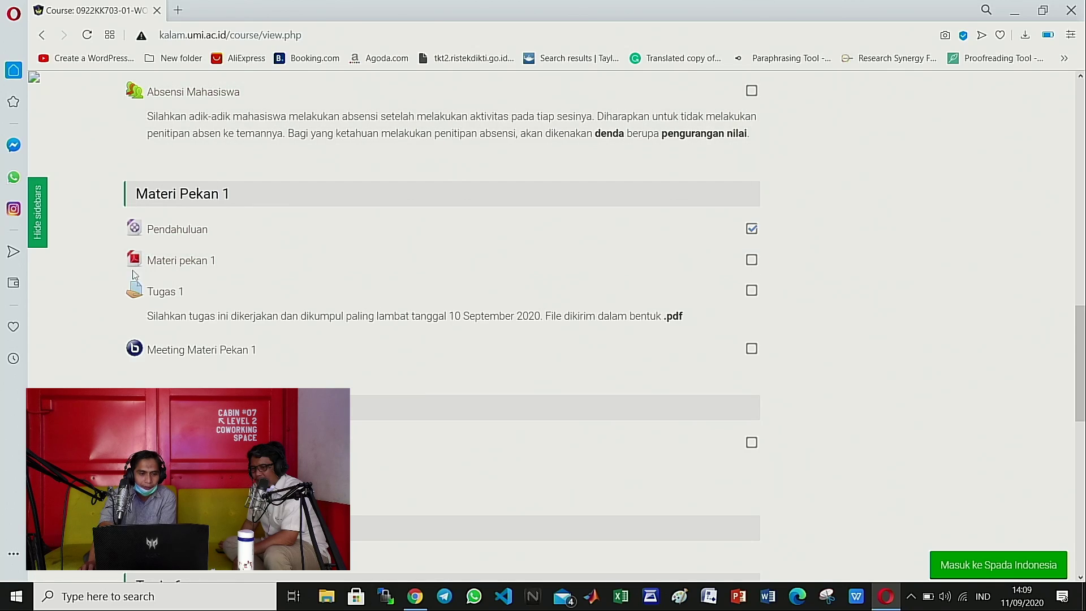
{"action": "scroll", "coordinate": [77, 311], "scroll_direction": "down", "scroll_amount": 1}
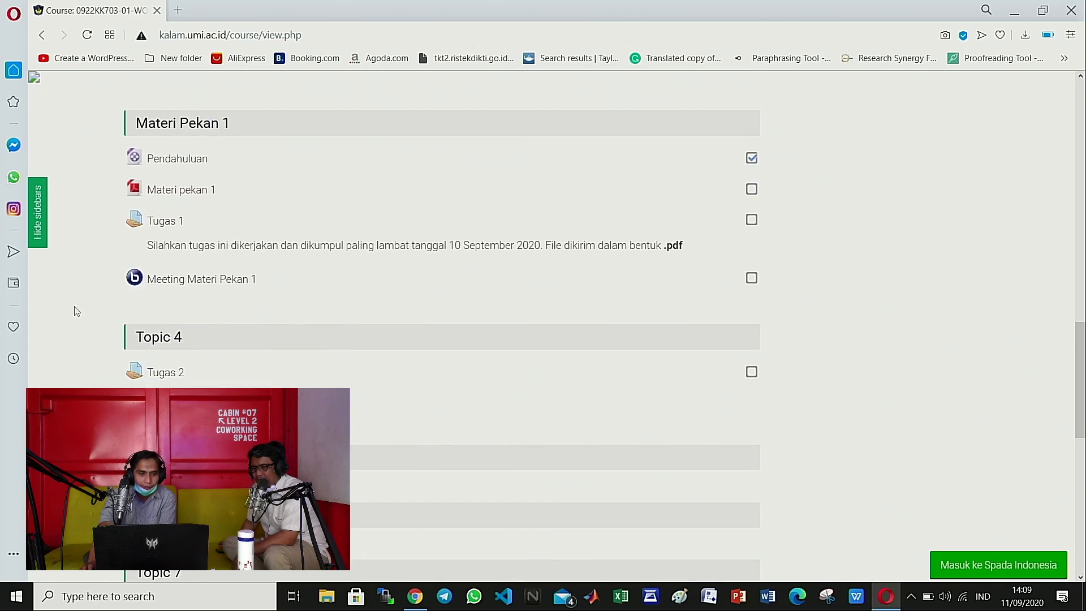
{"action": "scroll", "coordinate": [77, 311], "scroll_direction": "up", "scroll_amount": 3}
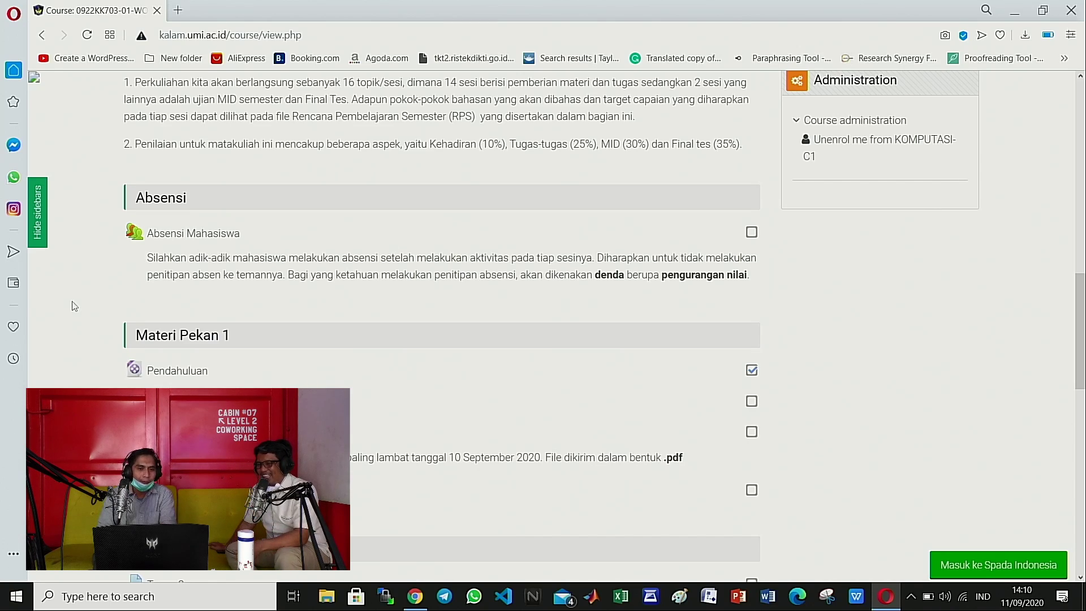
Step: Review the Tata Tertib rules at the start of the course page again, along with the Kontrak Perkuliahan text
{"action": "scroll", "coordinate": [71, 300], "scroll_direction": "up", "scroll_amount": 15}
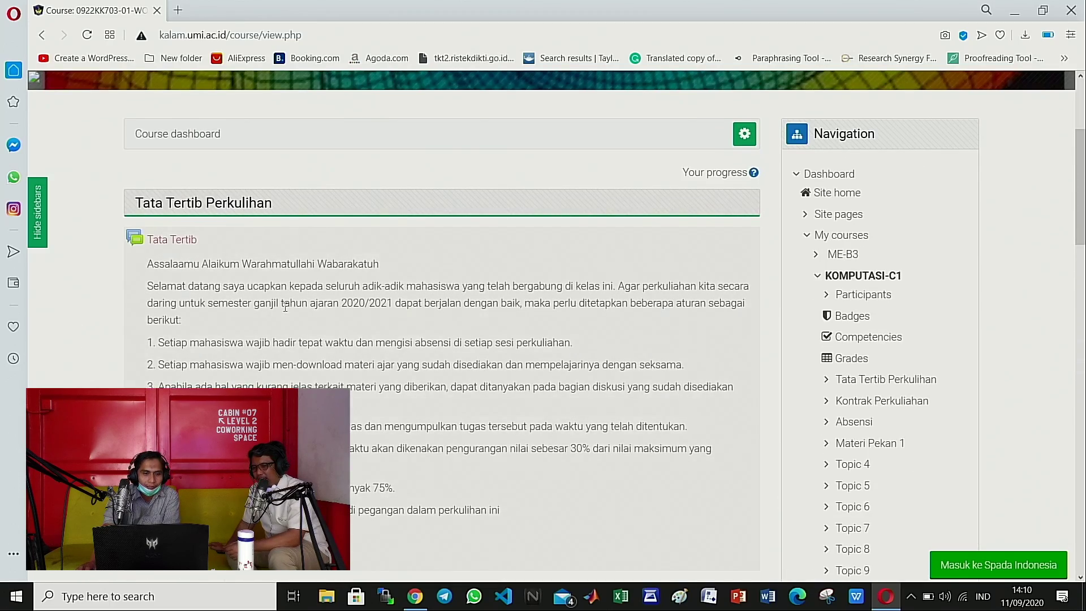
{"action": "scroll", "coordinate": [260, 314], "scroll_direction": "down", "scroll_amount": 4}
{"action": "scroll", "coordinate": [333, 213], "scroll_direction": "up", "scroll_amount": 1}
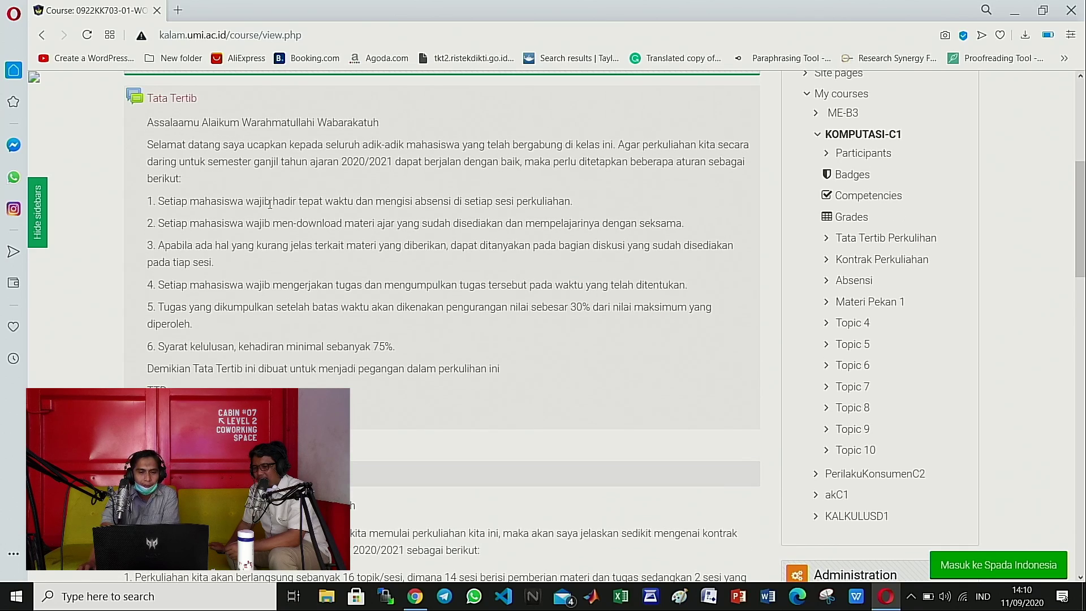
{"action": "scroll", "coordinate": [423, 221], "scroll_direction": "down", "scroll_amount": 1}
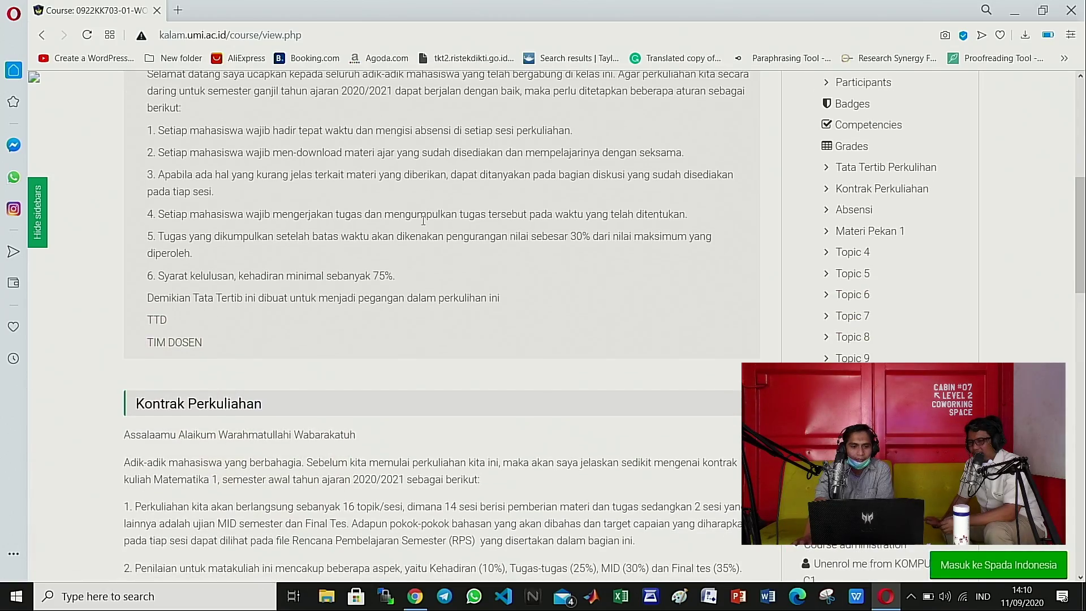
{"action": "scroll", "coordinate": [423, 221], "scroll_direction": "down", "scroll_amount": 2}
{"action": "scroll", "coordinate": [396, 220], "scroll_direction": "up", "scroll_amount": 2}
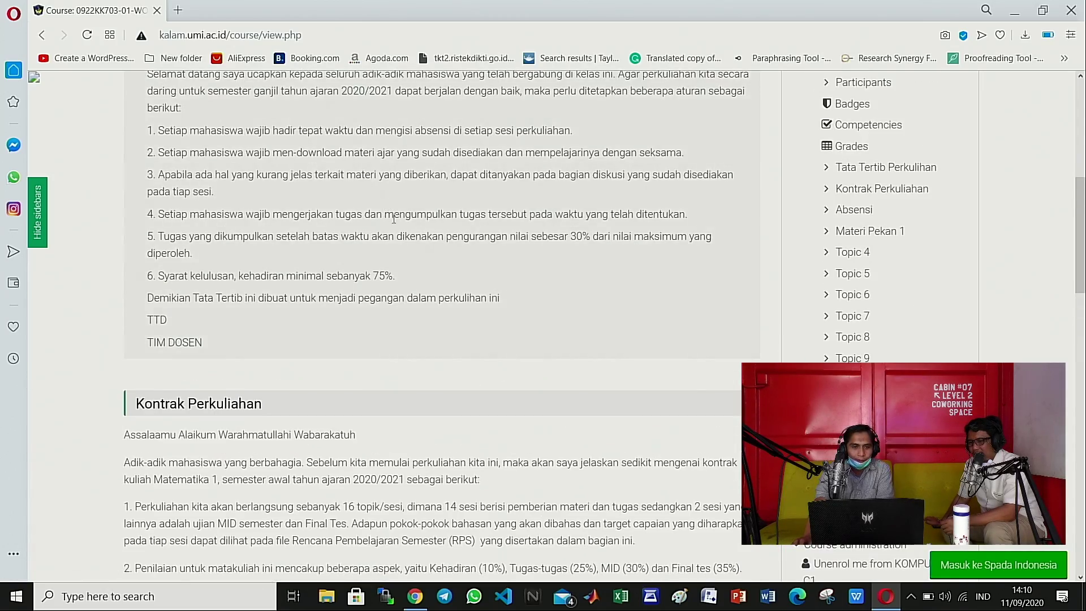
{"action": "scroll", "coordinate": [394, 218], "scroll_direction": "up", "scroll_amount": 3}
{"action": "scroll", "coordinate": [283, 187], "scroll_direction": "down", "scroll_amount": 8}
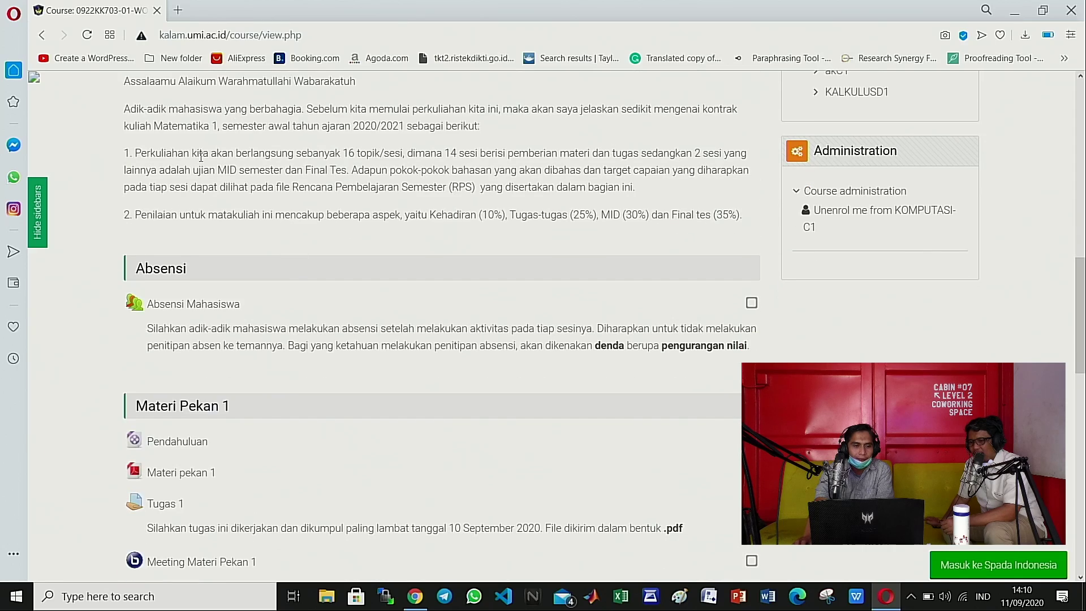
Step: Open the Pendahuluan material under Materi Pekan 1, play its video and pause it partway through
{"action": "scroll", "coordinate": [218, 339], "scroll_direction": "down", "scroll_amount": 3}
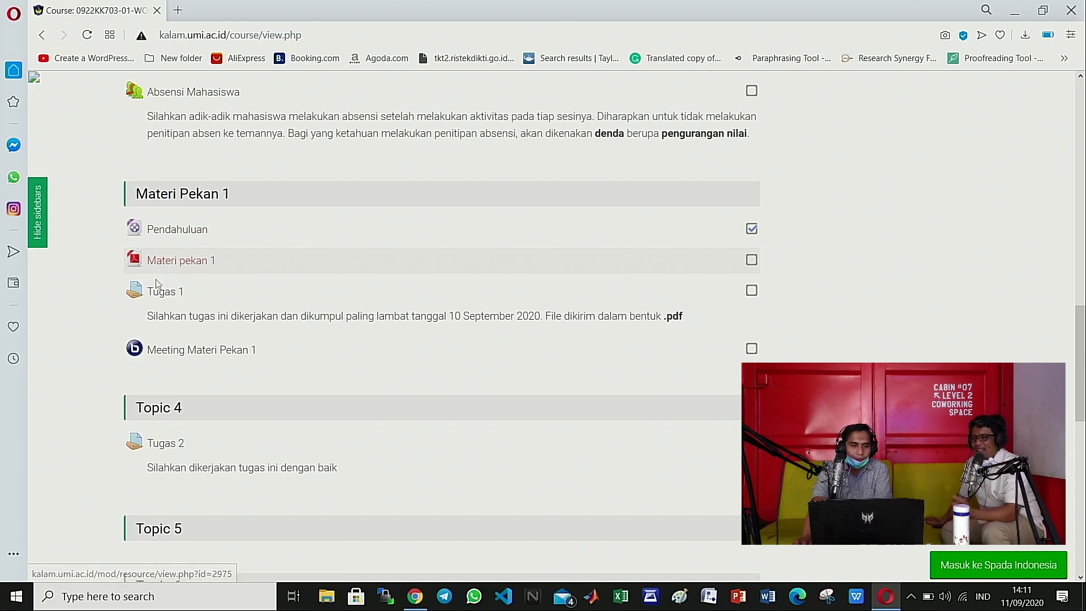
{"action": "left_click", "coordinate": [183, 234]}
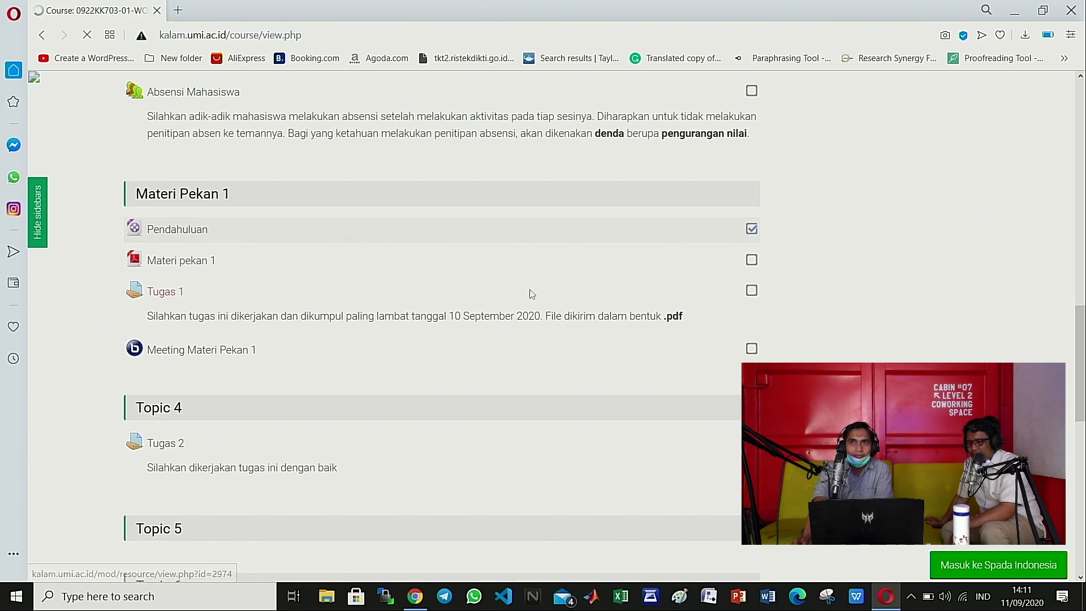
{"action": "scroll", "coordinate": [153, 493], "scroll_direction": "down", "scroll_amount": 3}
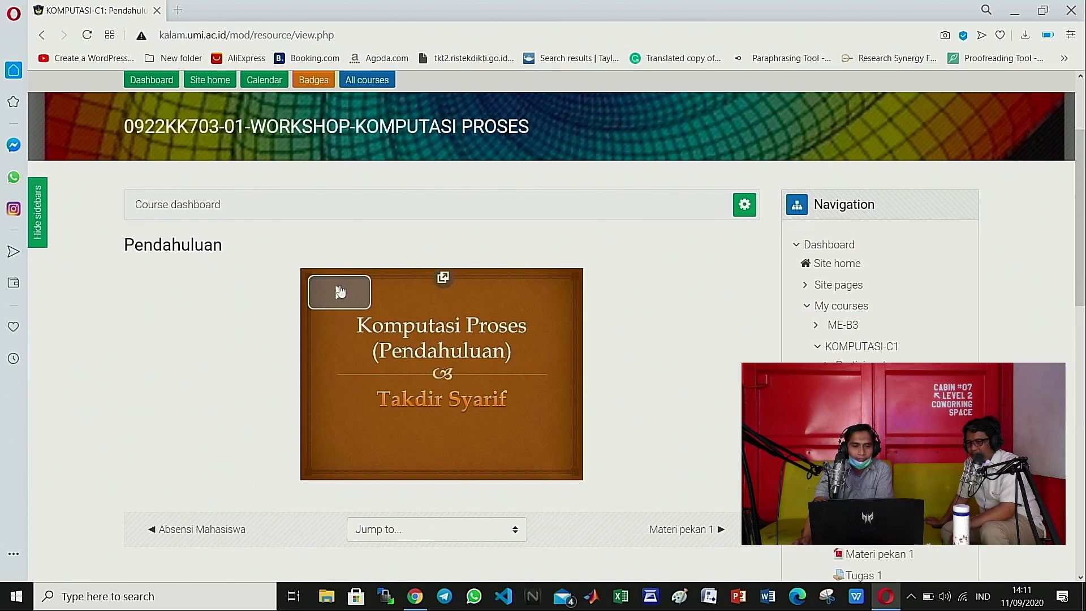
{"action": "left_click", "coordinate": [340, 287]}
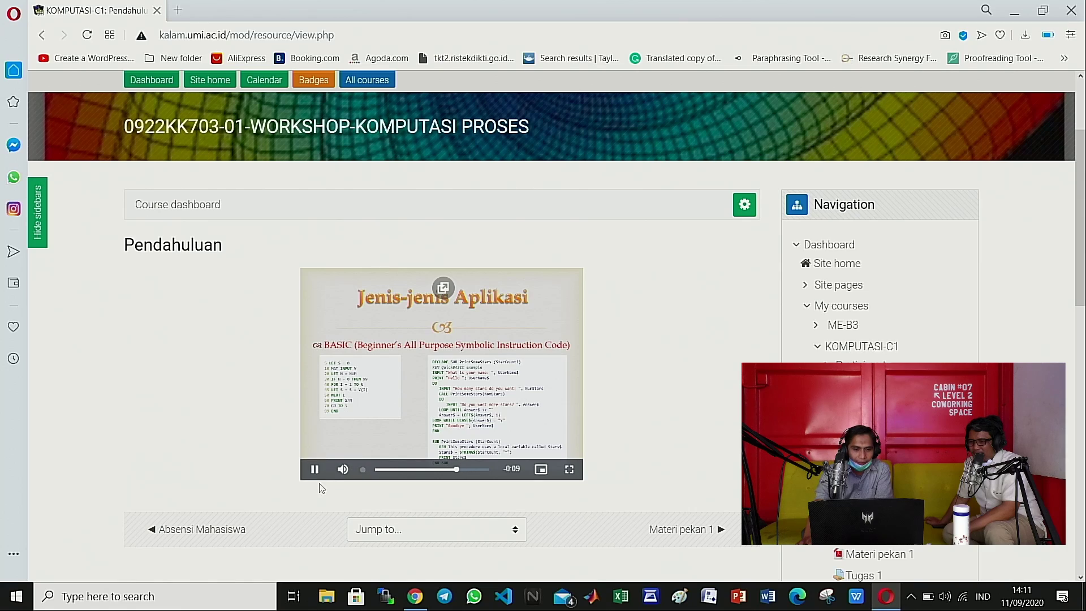
{"action": "left_click", "coordinate": [315, 469]}
Step: Return from the Pendahuluan video to the course's Materi Pekan 1 section and look over its activities
{"action": "scroll", "coordinate": [233, 329], "scroll_direction": "up", "scroll_amount": 3}
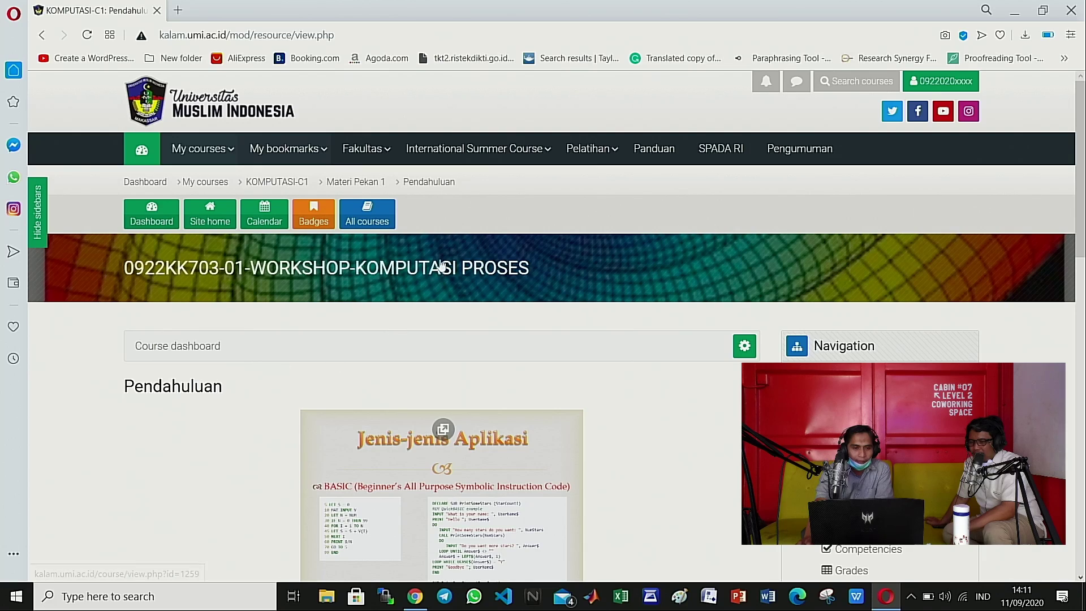
{"action": "left_click", "coordinate": [357, 182]}
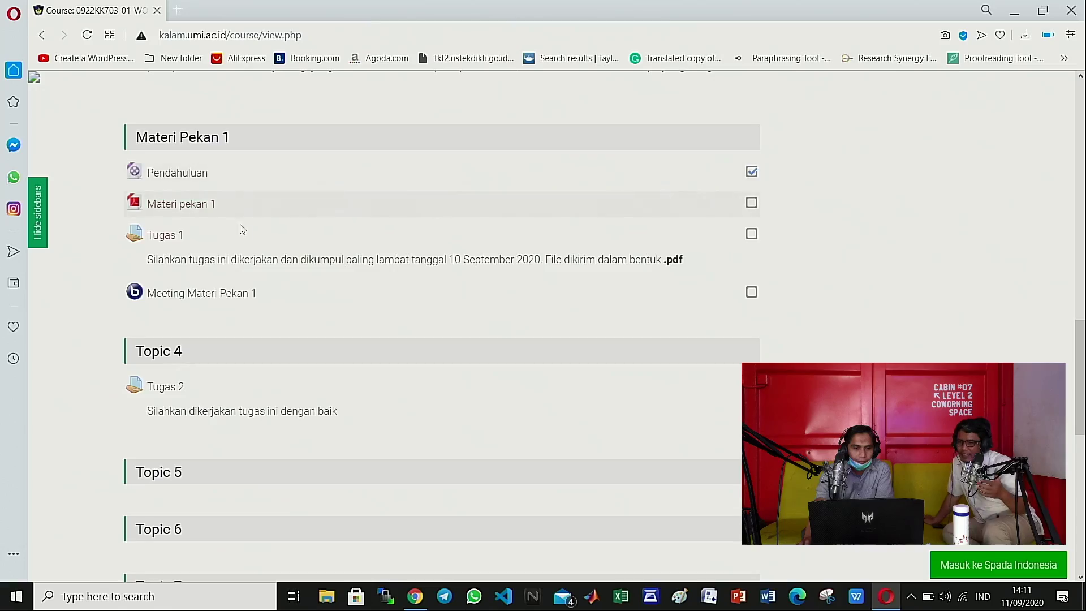
{"action": "scroll", "coordinate": [242, 228], "scroll_direction": "up", "scroll_amount": 15}
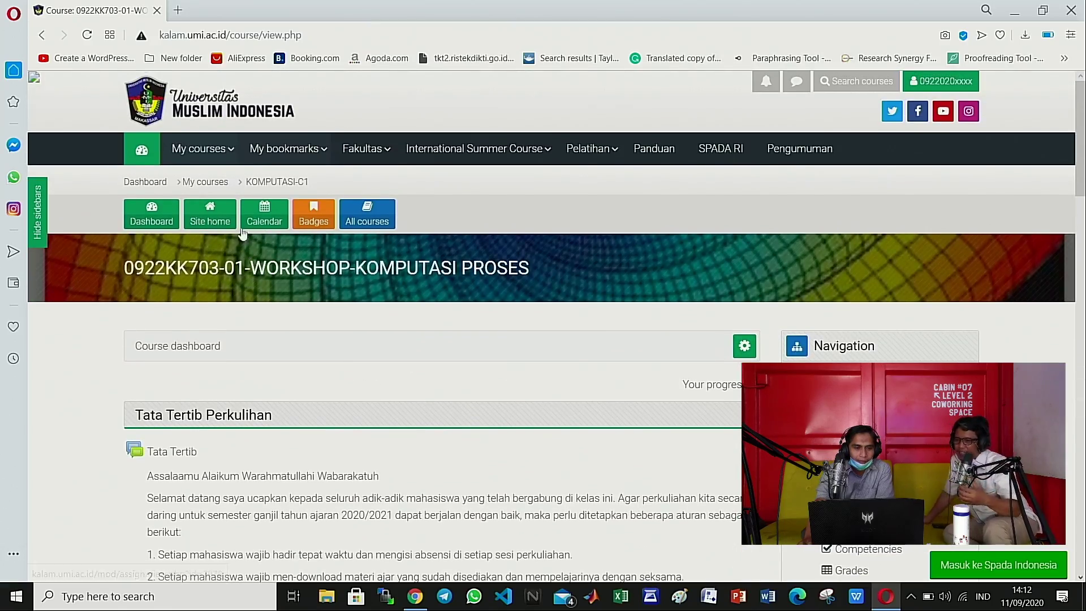
{"action": "scroll", "coordinate": [290, 347], "scroll_direction": "down", "scroll_amount": 15}
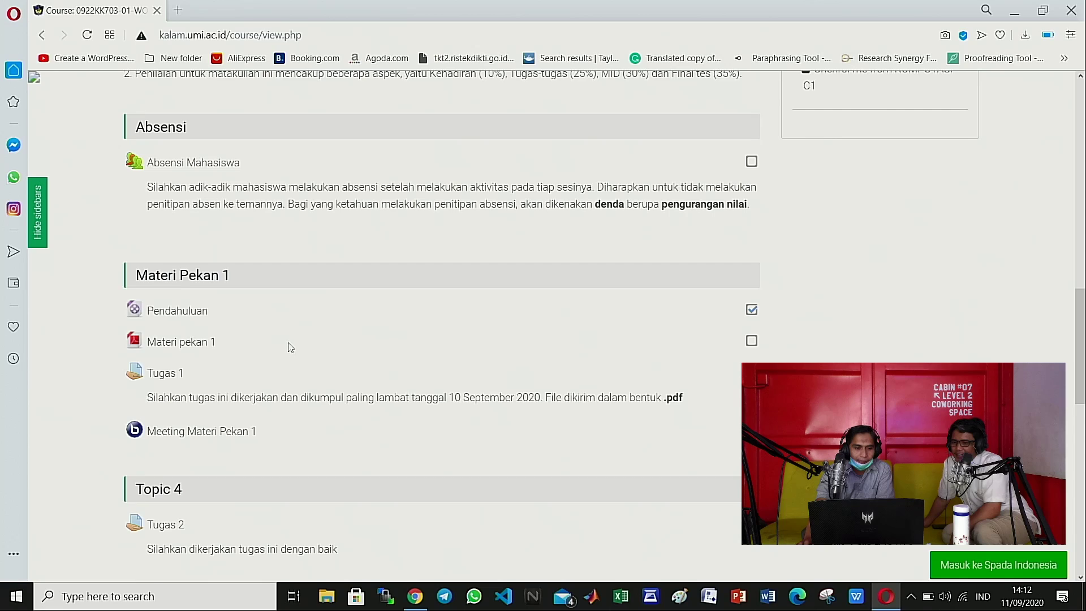
{"action": "scroll", "coordinate": [290, 348], "scroll_direction": "up", "scroll_amount": 5}
{"action": "scroll", "coordinate": [289, 347], "scroll_direction": "down", "scroll_amount": 6}
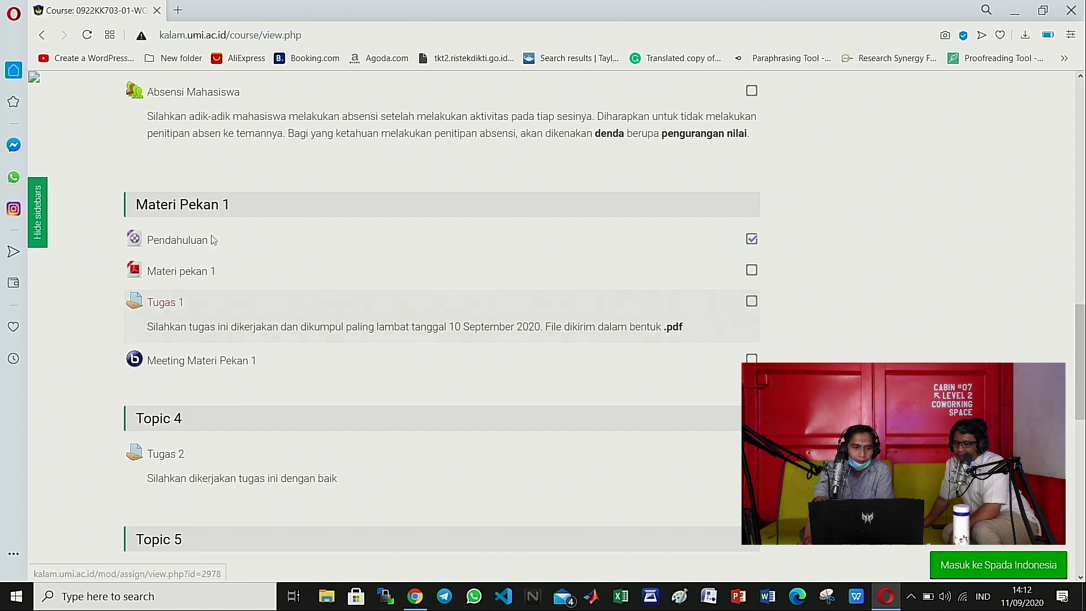
Step: Open the Materi pekan 1 PDF, look through its pages and go back to the course page
{"action": "left_click", "coordinate": [172, 275]}
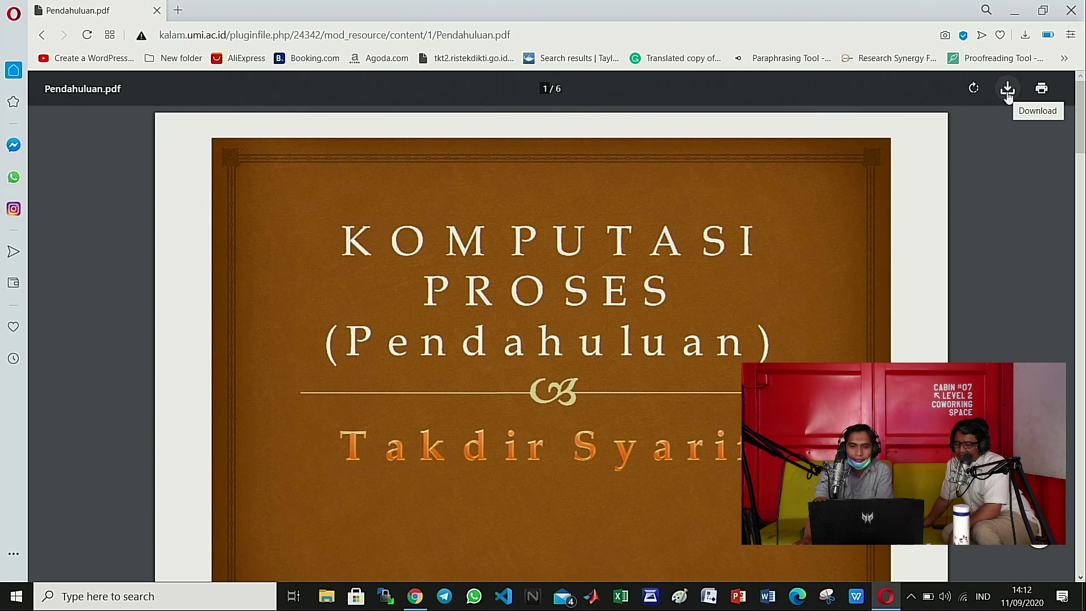
{"action": "scroll", "coordinate": [922, 322], "scroll_direction": "down", "scroll_amount": 7}
{"action": "scroll", "coordinate": [923, 327], "scroll_direction": "up", "scroll_amount": 6}
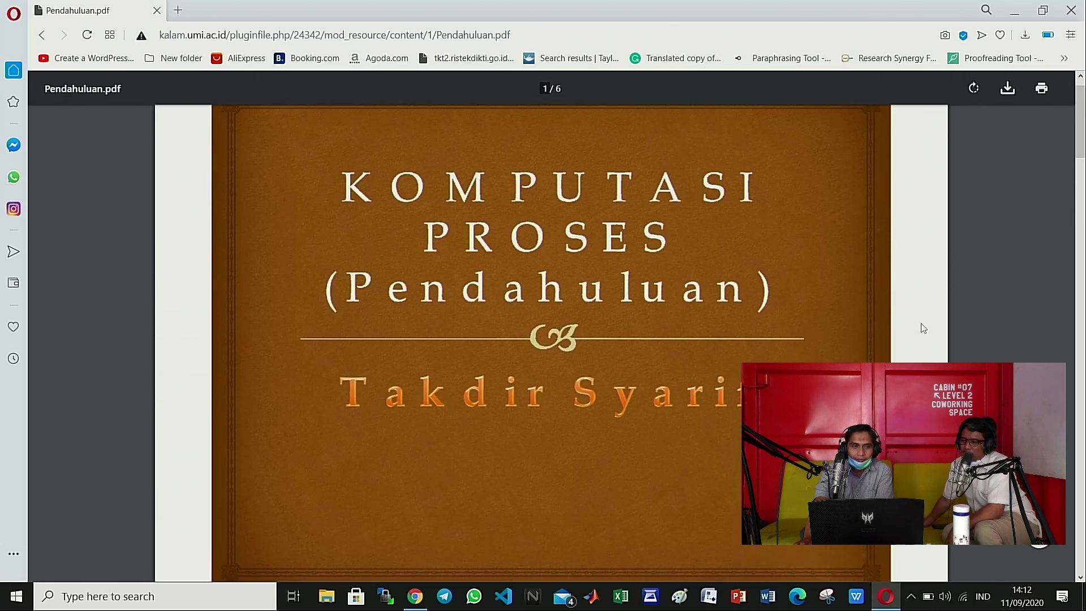
{"action": "scroll", "coordinate": [923, 328], "scroll_direction": "up", "scroll_amount": 1}
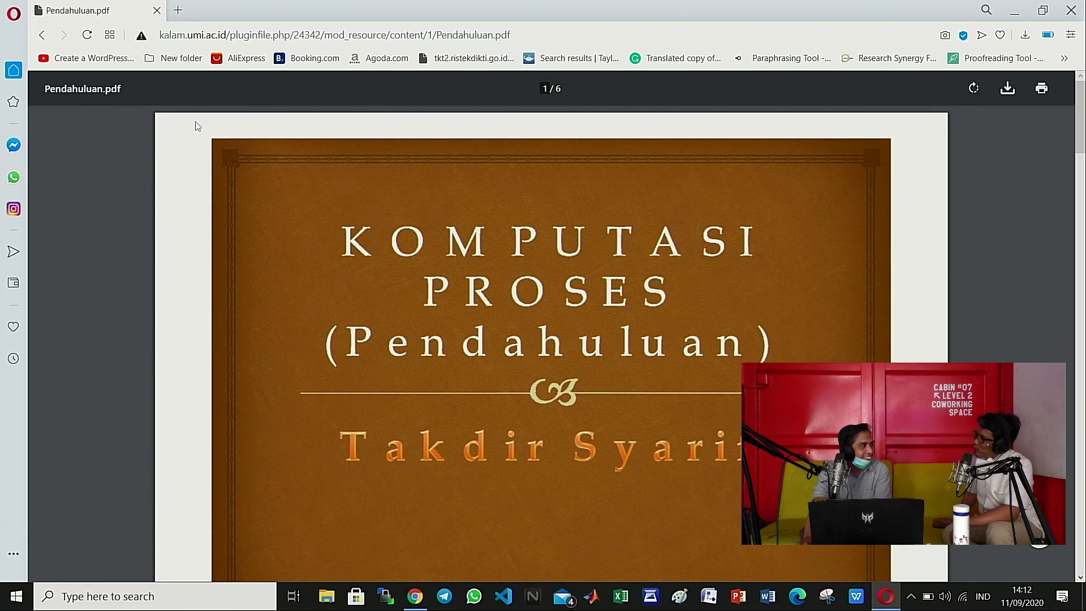
{"action": "left_click", "coordinate": [40, 39]}
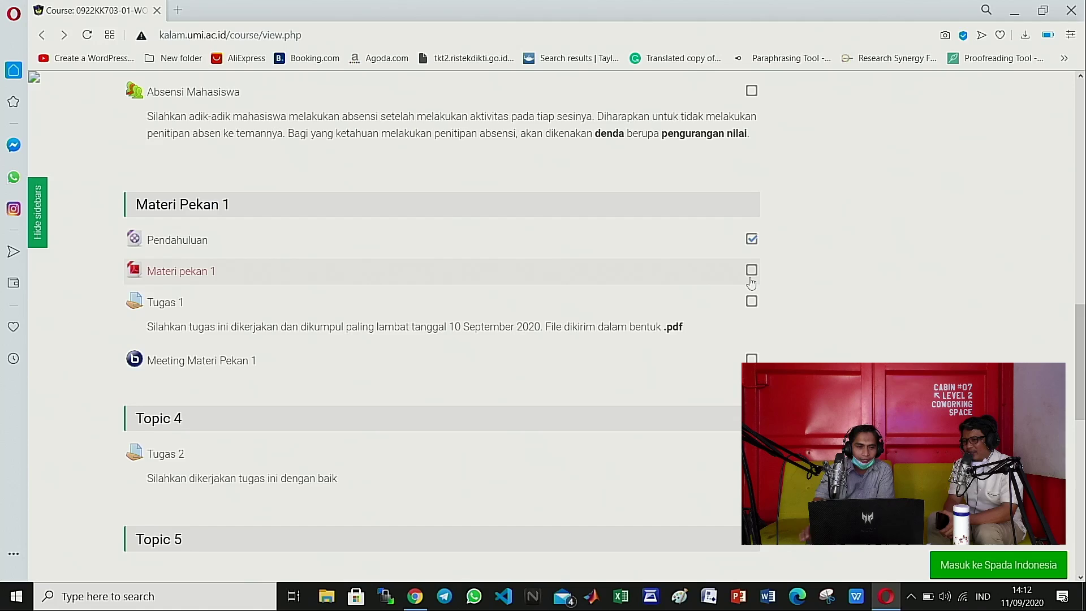
Step: Open the Tugas 2 assignment under Topic 4 and examine its attached question file, submission status and due date
{"action": "scroll", "coordinate": [793, 349], "scroll_direction": "down", "scroll_amount": 3}
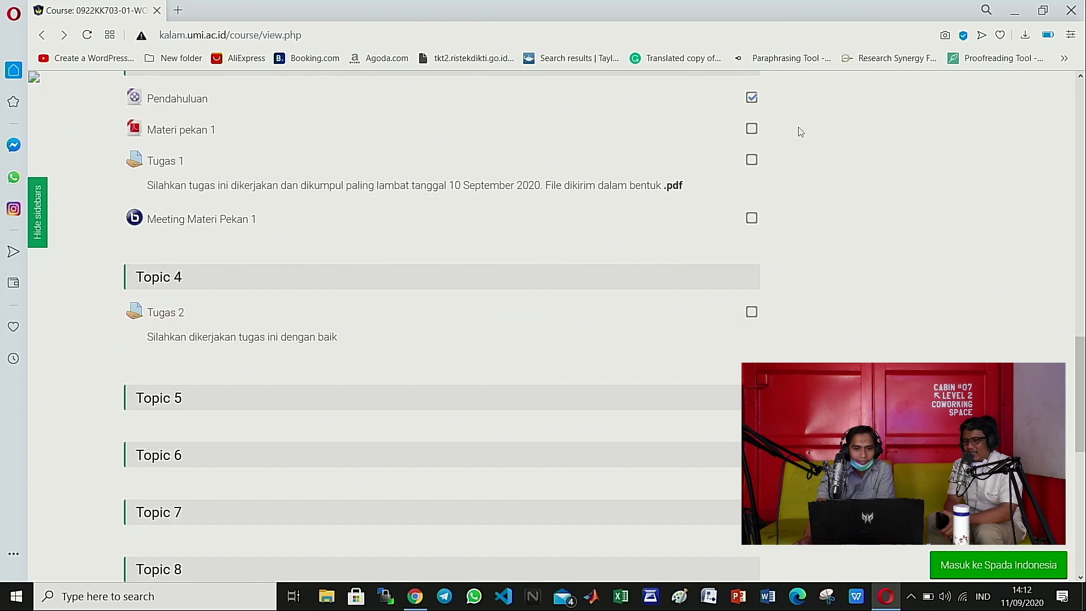
{"action": "left_click", "coordinate": [161, 322]}
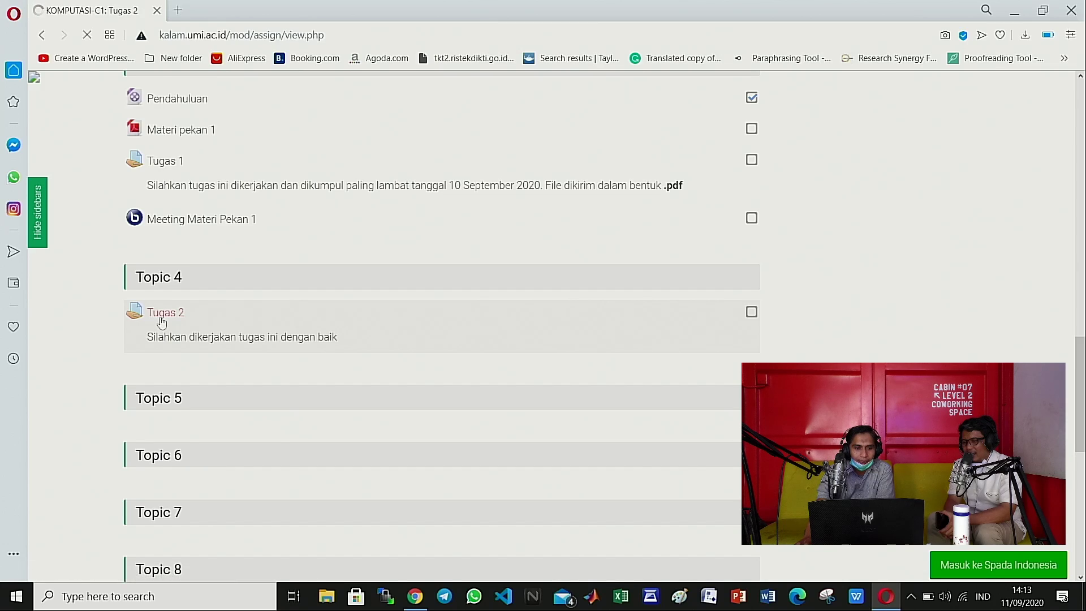
{"action": "scroll", "coordinate": [161, 322], "scroll_direction": "down", "scroll_amount": 3}
{"action": "scroll", "coordinate": [161, 323], "scroll_direction": "up", "scroll_amount": 2}
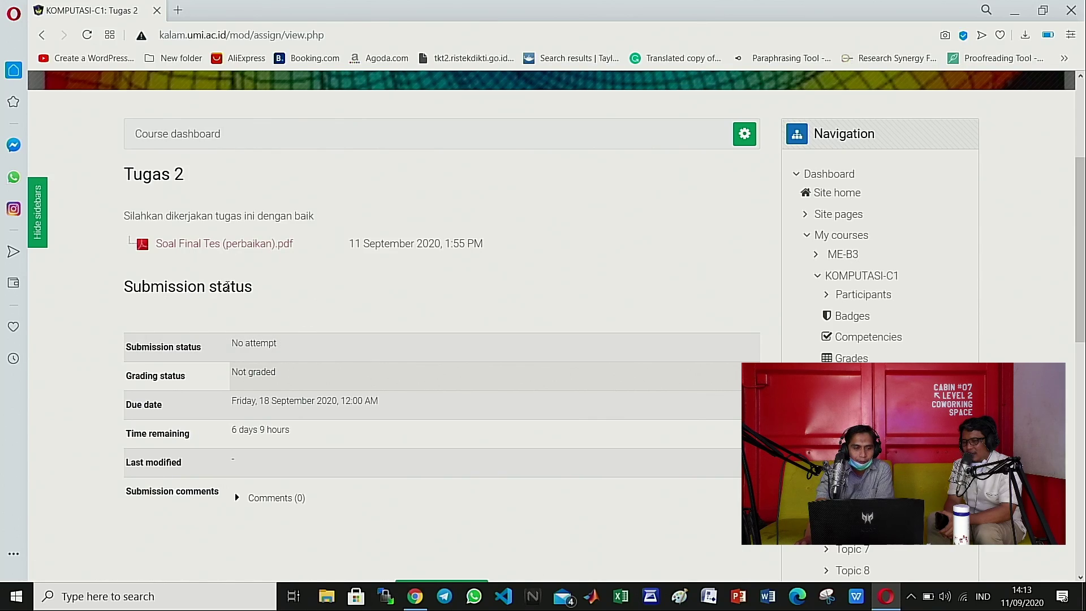
{"action": "scroll", "coordinate": [170, 294], "scroll_direction": "down", "scroll_amount": 1}
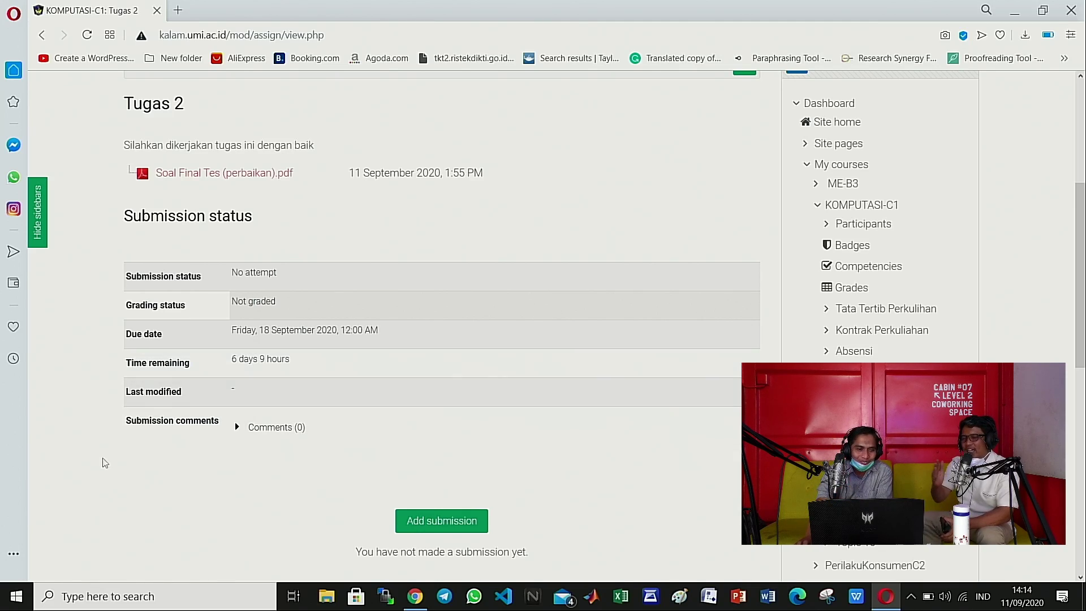
{"action": "scroll", "coordinate": [466, 220], "scroll_direction": "up", "scroll_amount": 3}
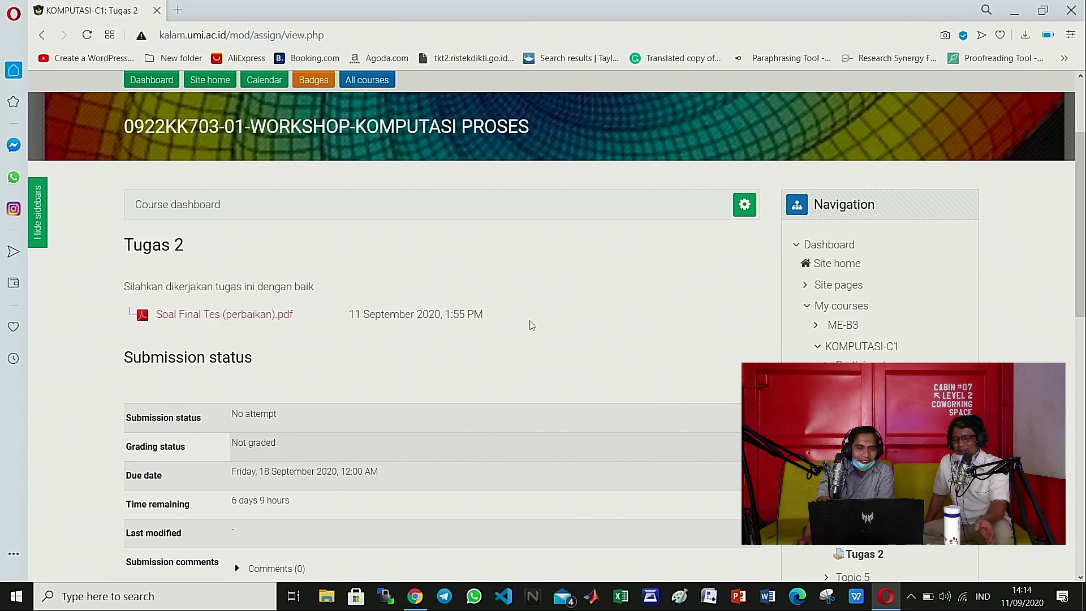
{"action": "scroll", "coordinate": [516, 310], "scroll_direction": "down", "scroll_amount": 6}
{"action": "scroll", "coordinate": [517, 310], "scroll_direction": "up", "scroll_amount": 4}
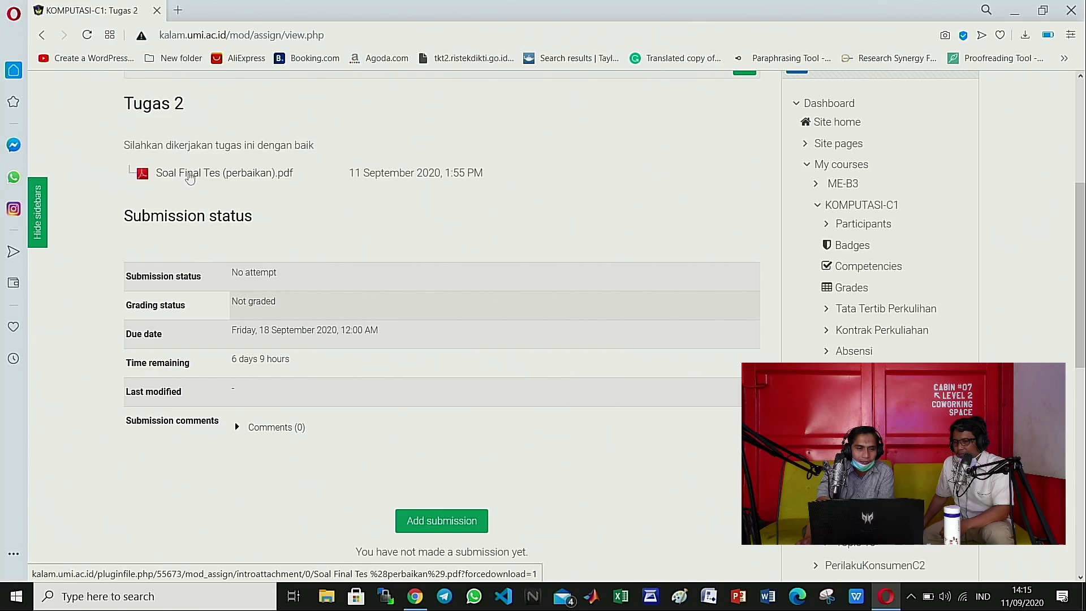
Step: Download Soal Final Tes (perbaikan).pdf to the plugin folder and open the saved file from there in WPS Office
{"action": "left_click", "coordinate": [190, 174]}
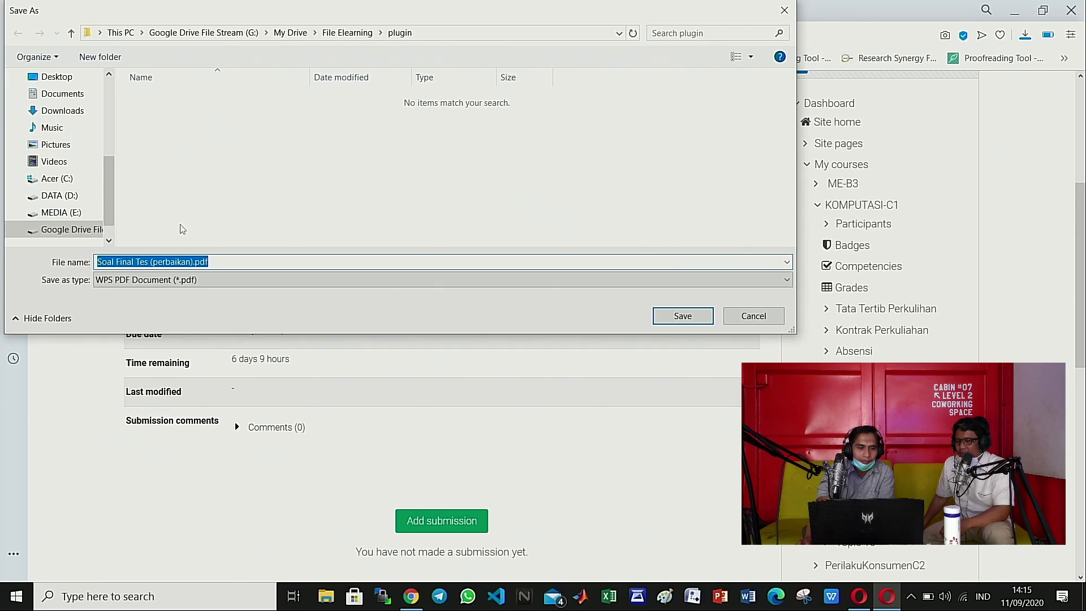
{"action": "left_click", "coordinate": [678, 316]}
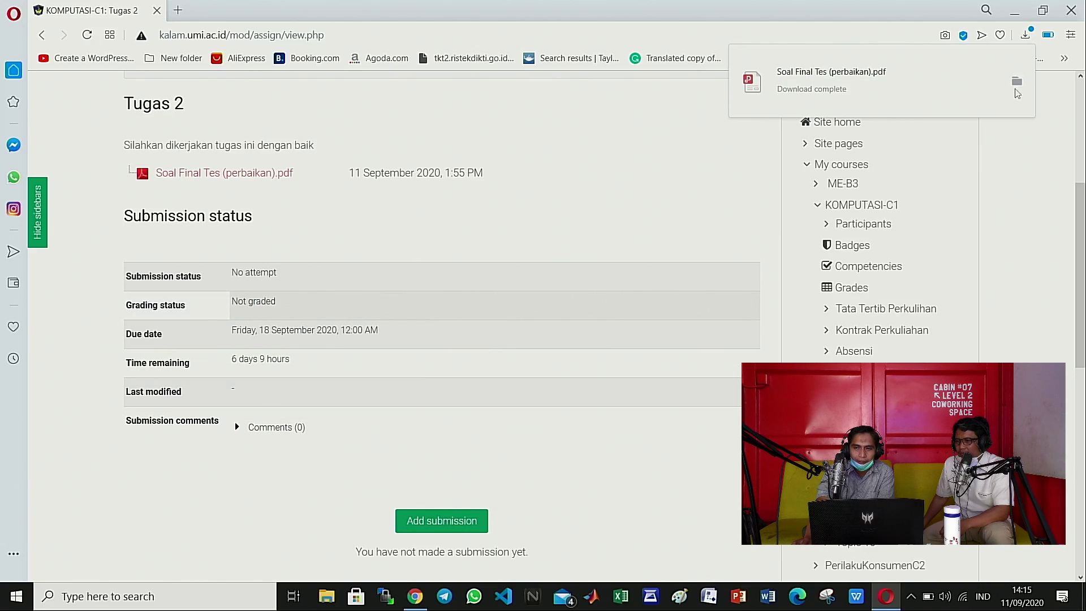
{"action": "left_click", "coordinate": [1018, 83]}
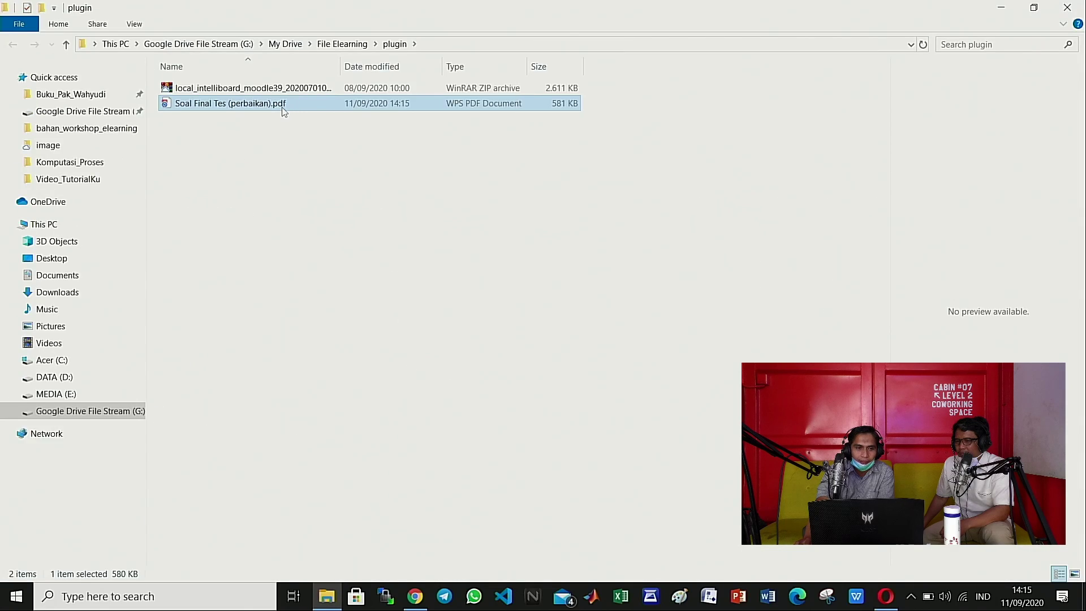
{"action": "double_click", "coordinate": [276, 106]}
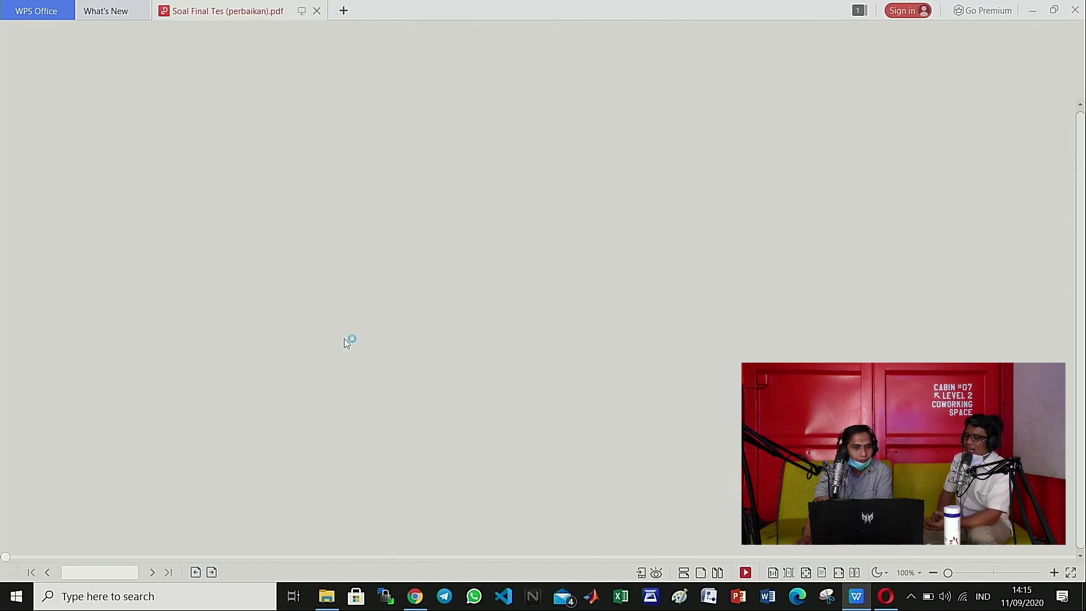
Step: Look through the questions and the table in Soal Final Tes (perbaikan).pdf and close WPS Office
{"action": "scroll", "coordinate": [345, 343], "scroll_direction": "up", "scroll_amount": 5}
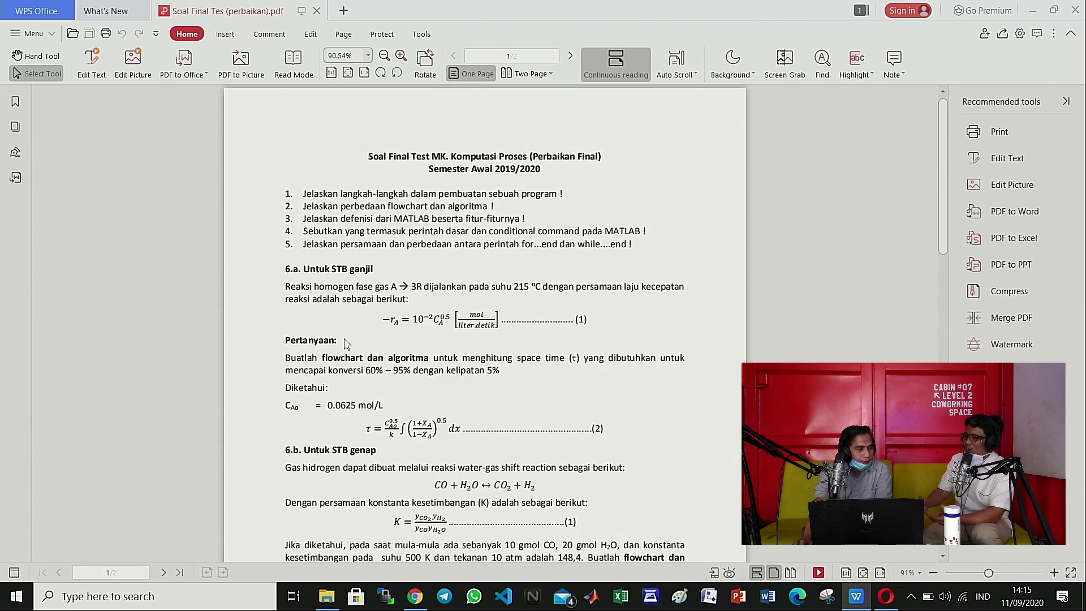
{"action": "scroll", "coordinate": [347, 343], "scroll_direction": "down", "scroll_amount": 3}
{"action": "scroll", "coordinate": [474, 293], "scroll_direction": "up", "scroll_amount": 3}
{"action": "scroll", "coordinate": [474, 292], "scroll_direction": "down", "scroll_amount": 3}
{"action": "scroll", "coordinate": [474, 292], "scroll_direction": "up", "scroll_amount": 2}
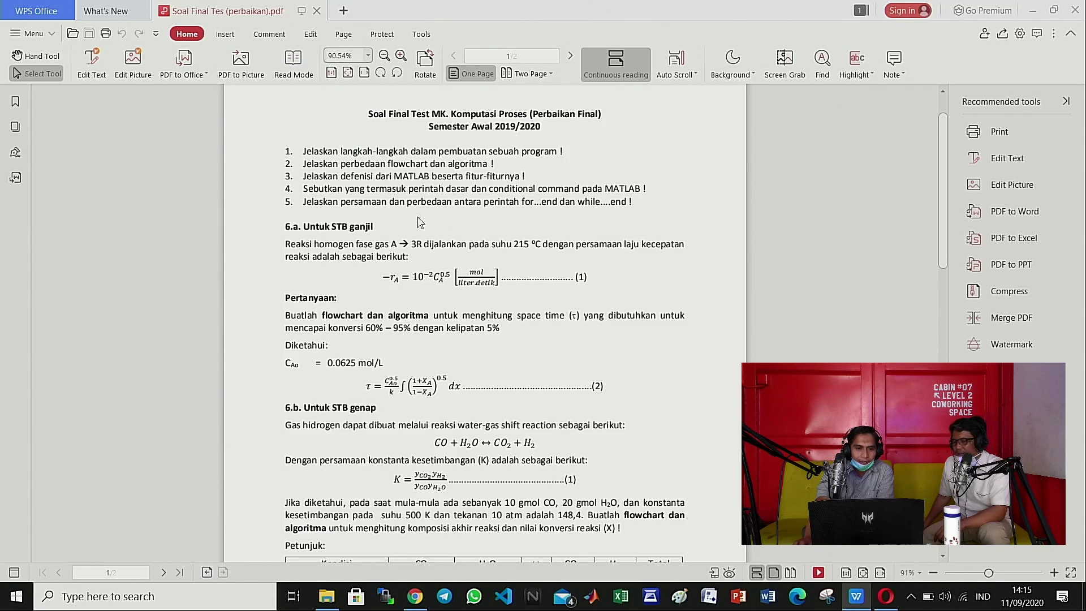
{"action": "scroll", "coordinate": [434, 333], "scroll_direction": "down", "scroll_amount": 10}
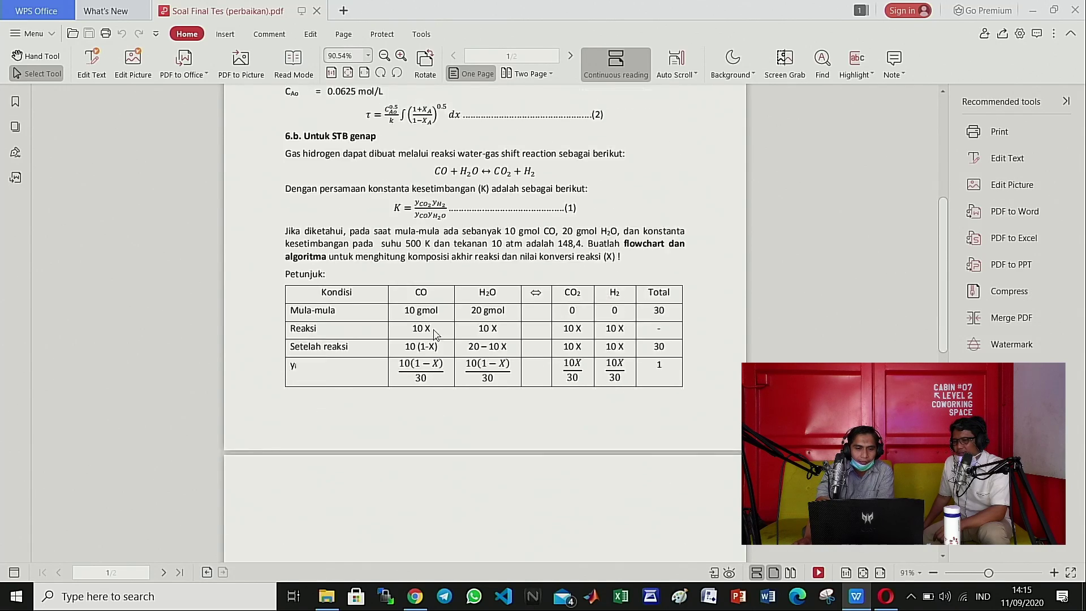
{"action": "scroll", "coordinate": [434, 334], "scroll_direction": "up", "scroll_amount": 4}
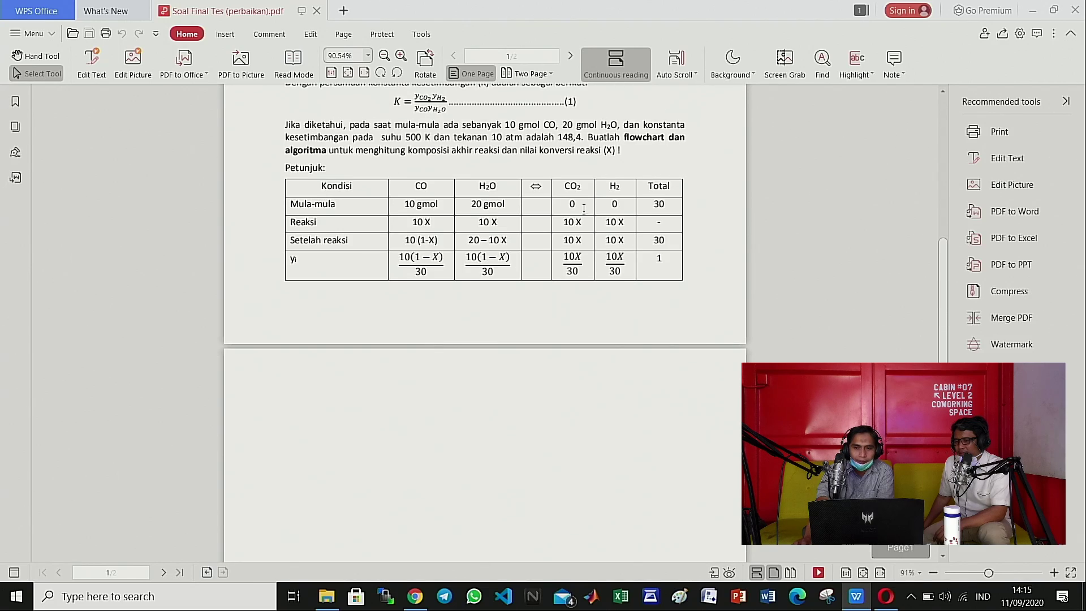
{"action": "left_click", "coordinate": [1076, 11]}
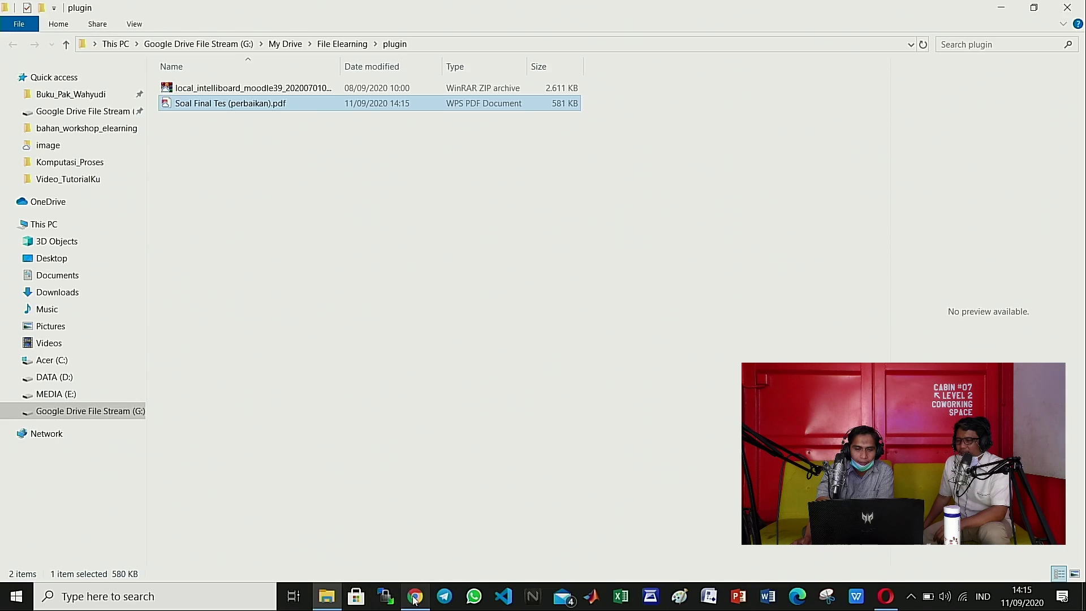
Step: Switch back to the Opera browser and return from Tugas 2 to the KOMPUTASI-C1 course page's Topic 4 section
{"action": "left_click", "coordinate": [886, 596]}
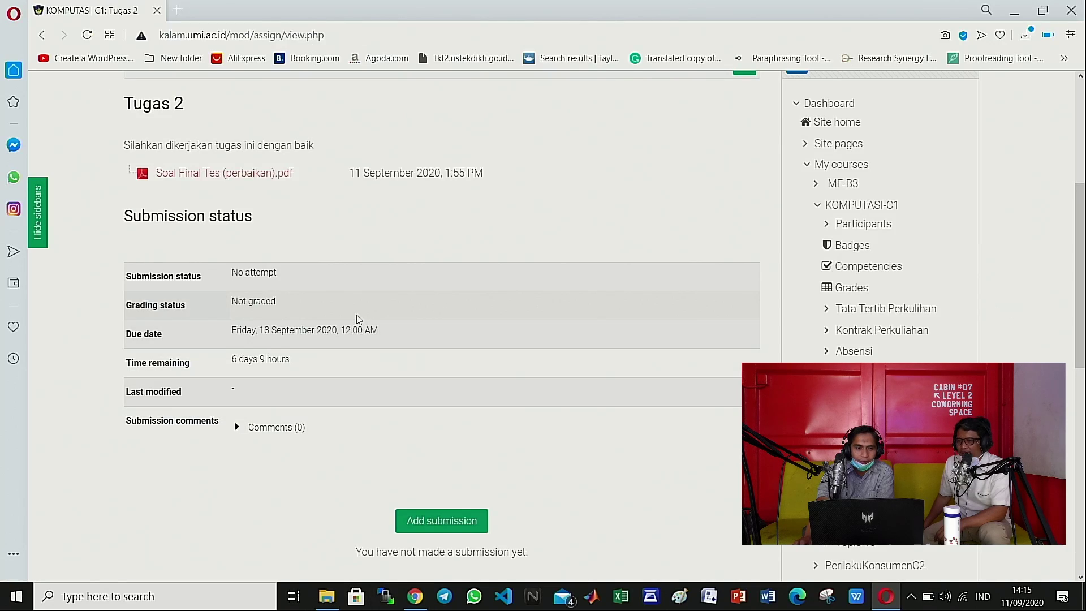
{"action": "scroll", "coordinate": [357, 319], "scroll_direction": "up", "scroll_amount": 4}
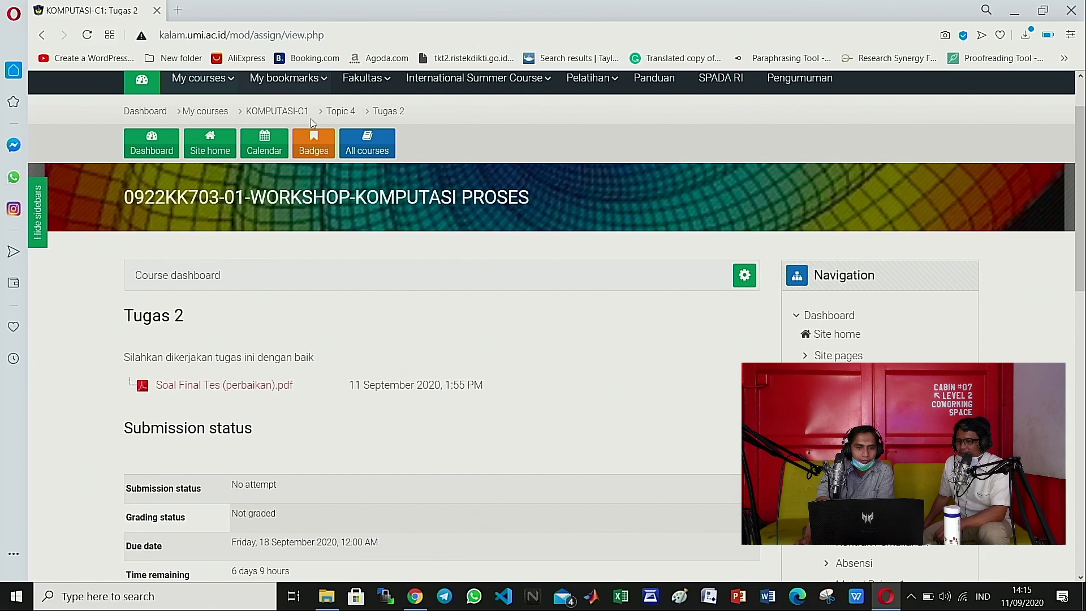
{"action": "left_click", "coordinate": [284, 112]}
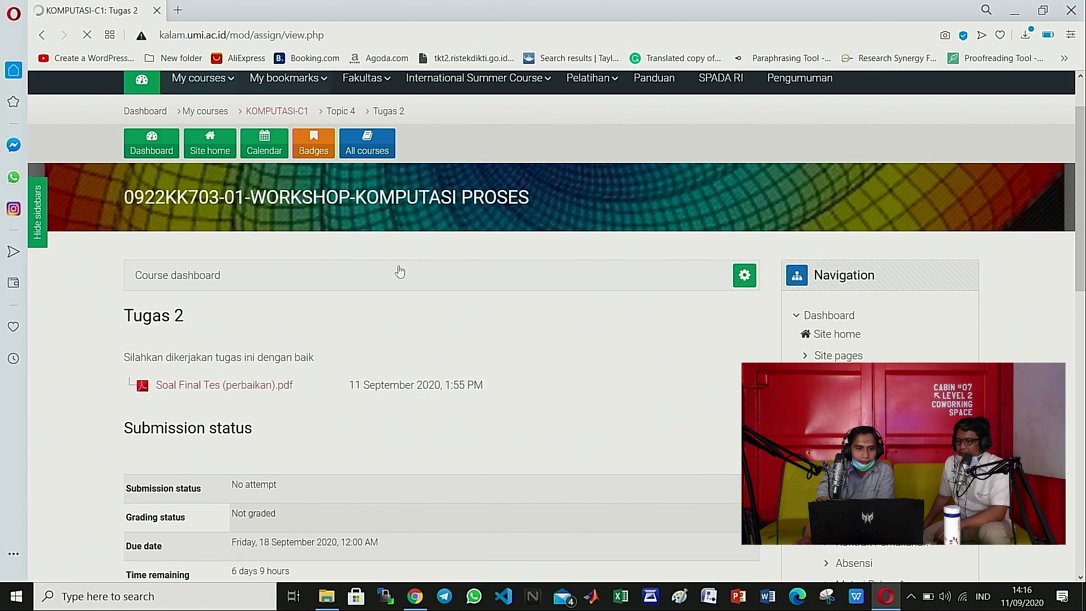
{"action": "scroll", "coordinate": [400, 272], "scroll_direction": "down", "scroll_amount": 15}
{"action": "scroll", "coordinate": [400, 272], "scroll_direction": "down", "scroll_amount": 10}
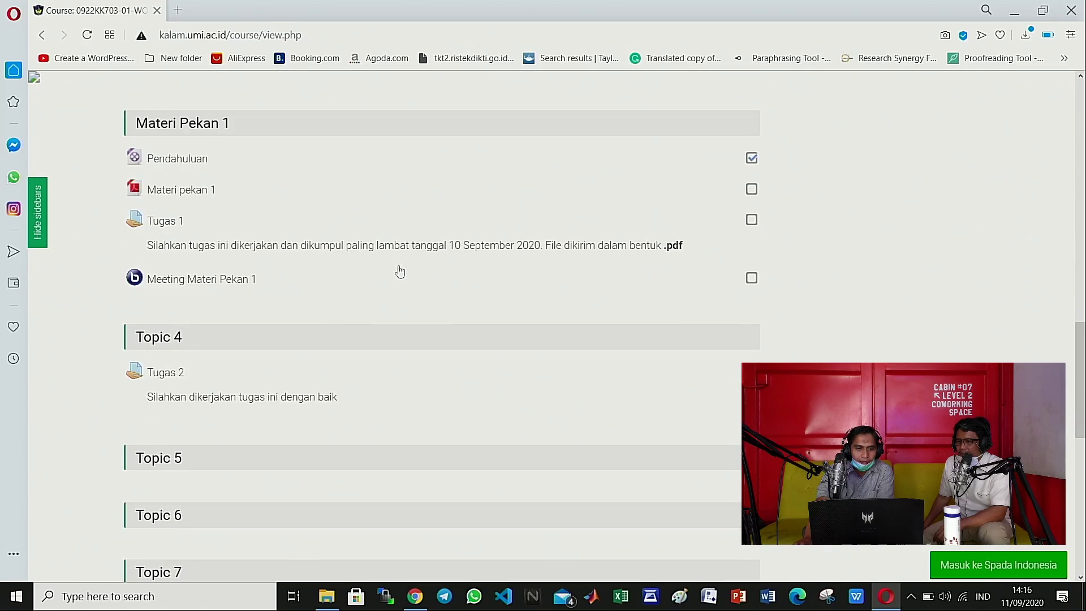
{"action": "scroll", "coordinate": [400, 272], "scroll_direction": "up", "scroll_amount": 1}
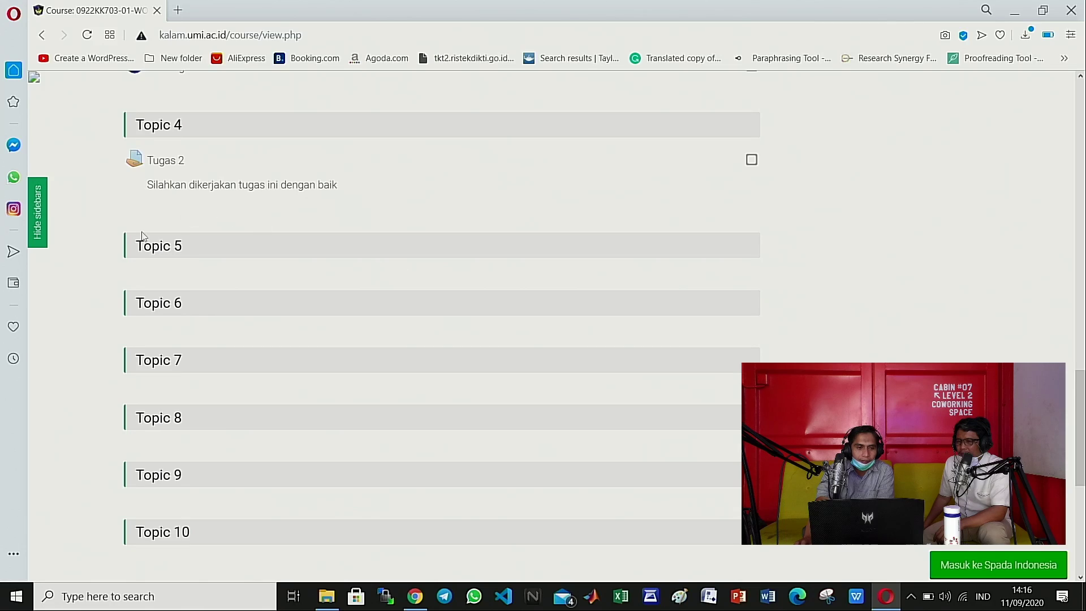
Step: Open Tugas 2 and its add-submission form to examine the file upload area, size limits and accepted file types
{"action": "left_click", "coordinate": [157, 164]}
{"action": "scroll", "coordinate": [175, 347], "scroll_direction": "down", "scroll_amount": 3}
{"action": "scroll", "coordinate": [262, 308], "scroll_direction": "down", "scroll_amount": 4}
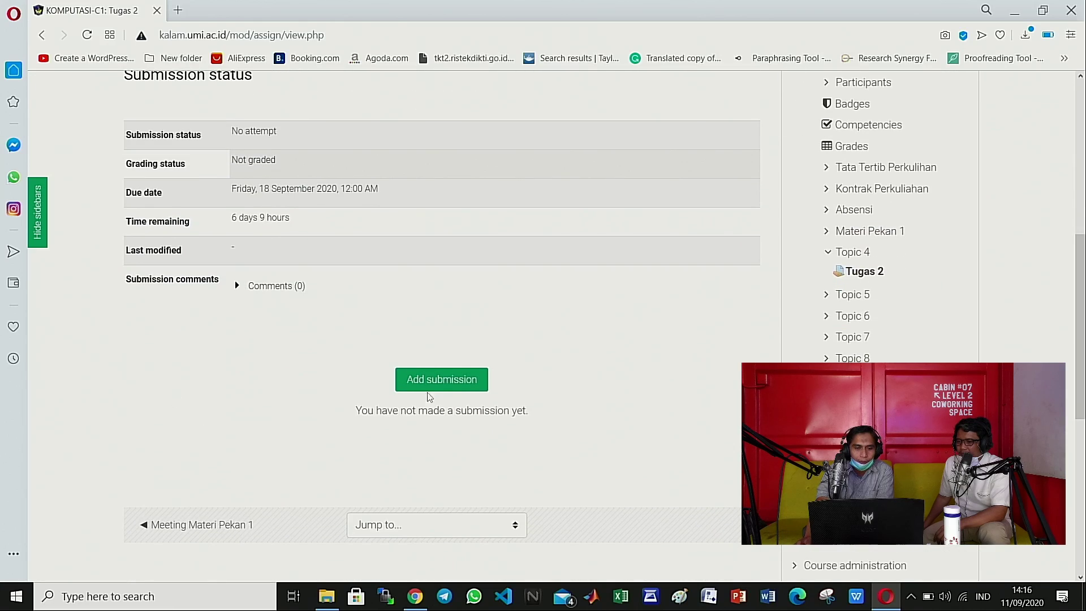
{"action": "left_click", "coordinate": [438, 385]}
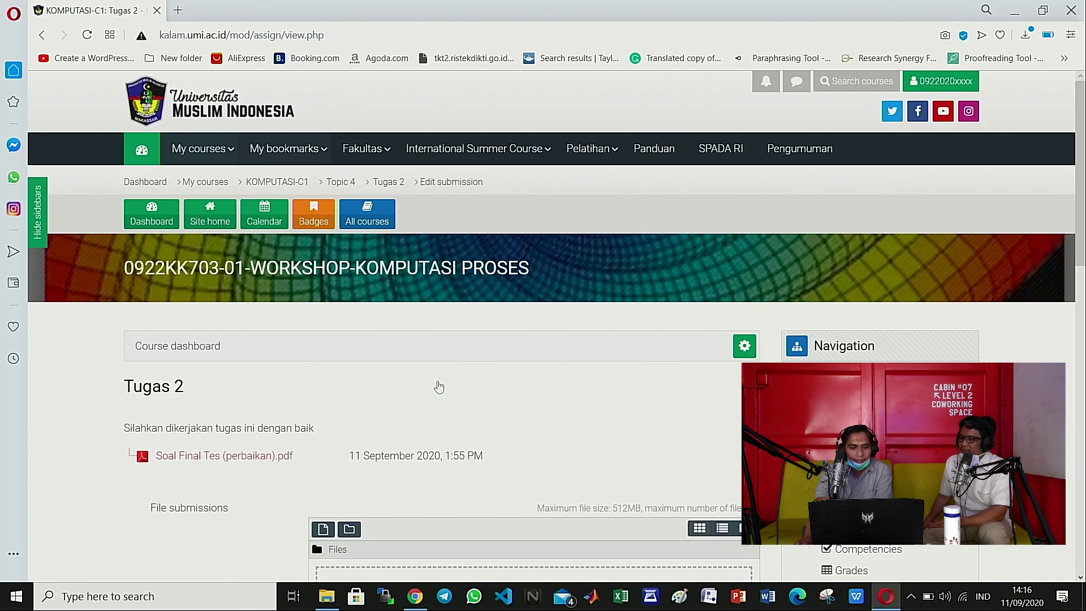
{"action": "scroll", "coordinate": [439, 385], "scroll_direction": "down", "scroll_amount": 4}
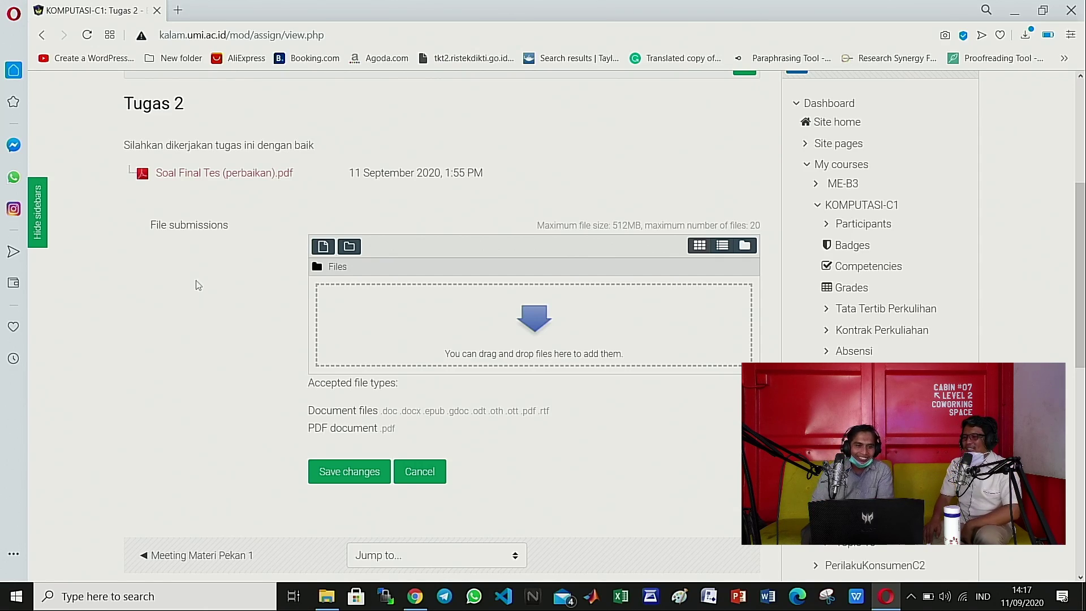
Step: Leave the submission form for the KOMPUTASI-C1 course page and look over its sections down to Topic 4
{"action": "scroll", "coordinate": [359, 231], "scroll_direction": "up", "scroll_amount": 4}
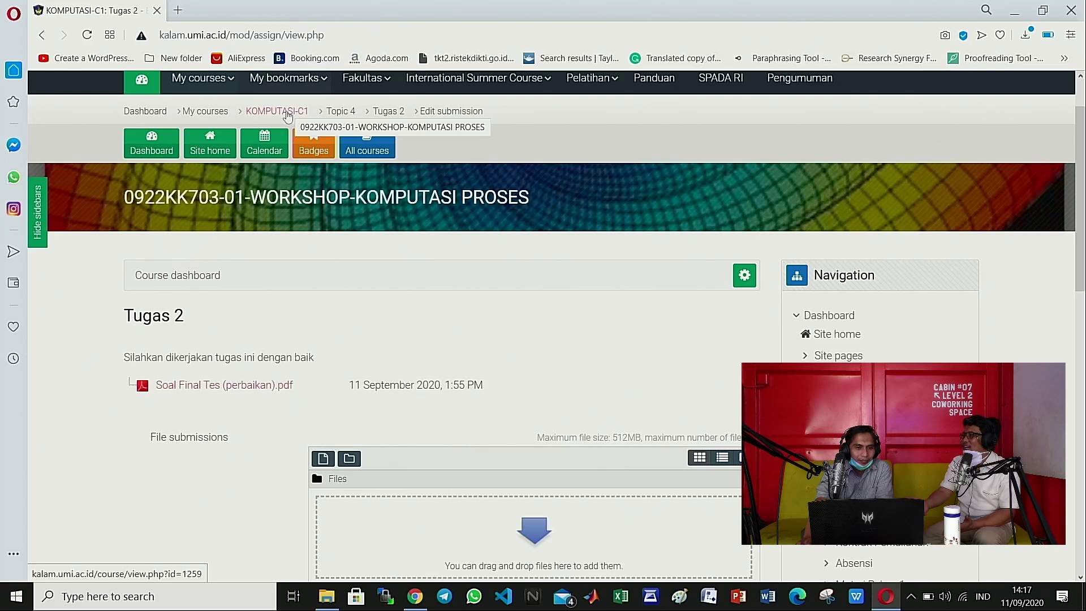
{"action": "left_click", "coordinate": [287, 115]}
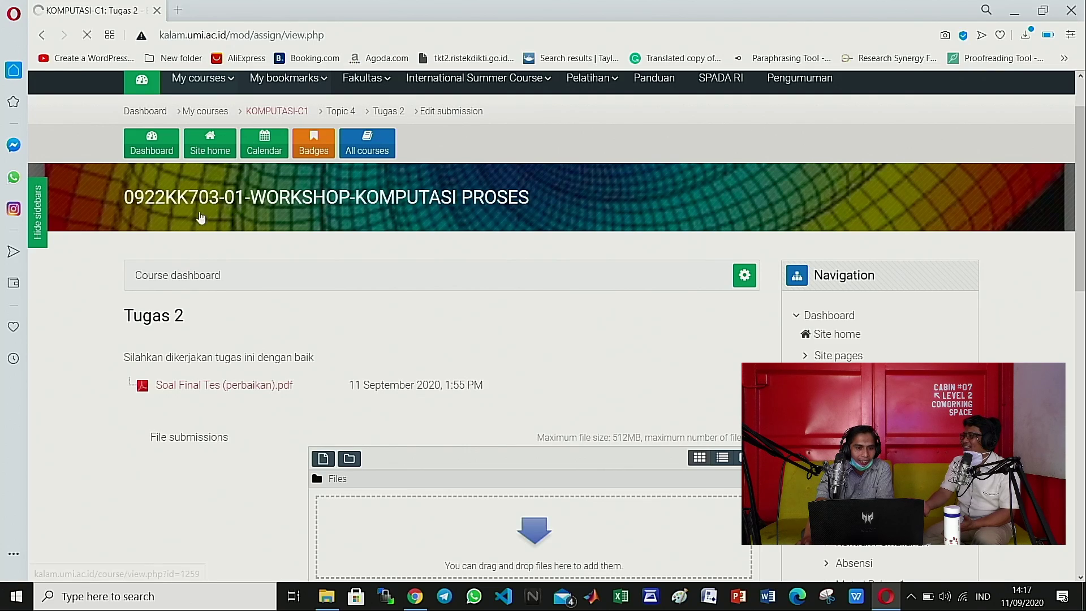
{"action": "scroll", "coordinate": [151, 331], "scroll_direction": "down", "scroll_amount": 12}
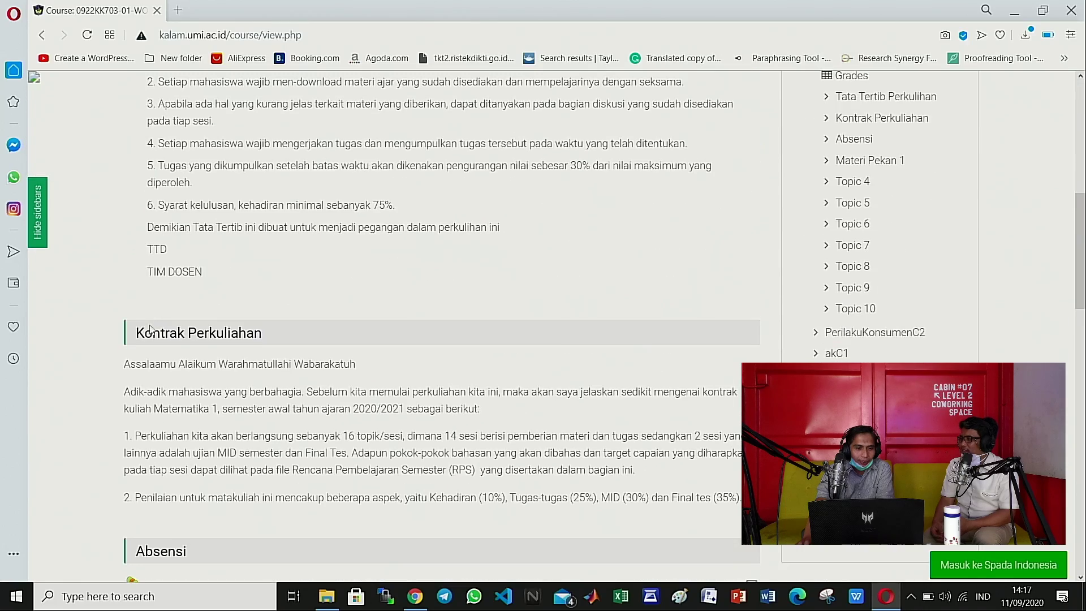
{"action": "scroll", "coordinate": [104, 336], "scroll_direction": "down", "scroll_amount": 3}
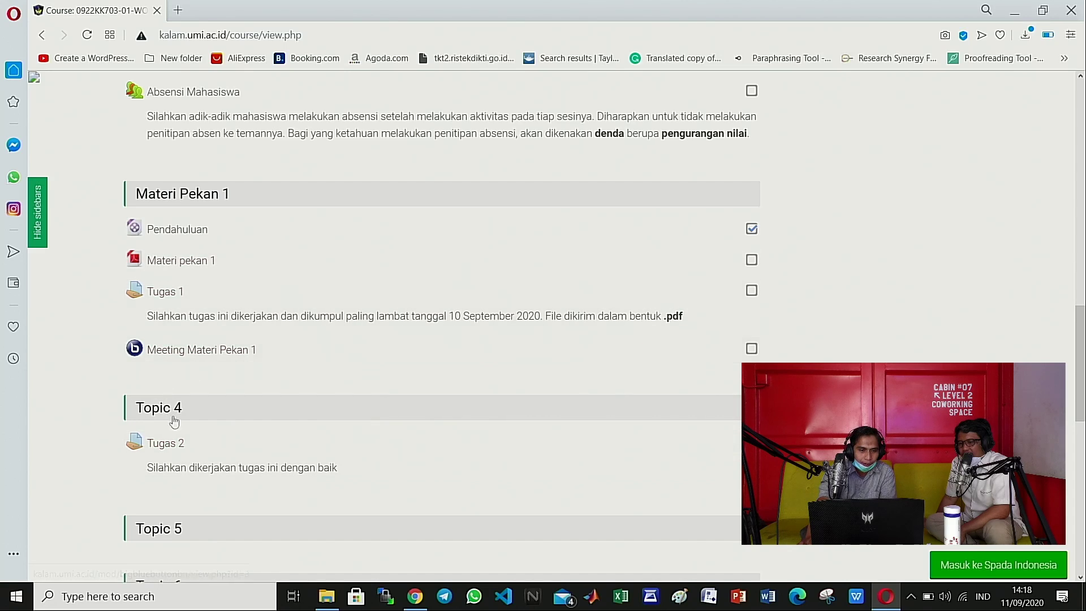
Step: Open the Tugas 2 assignment under Topic 4 and start adding a submission
{"action": "left_click", "coordinate": [159, 450]}
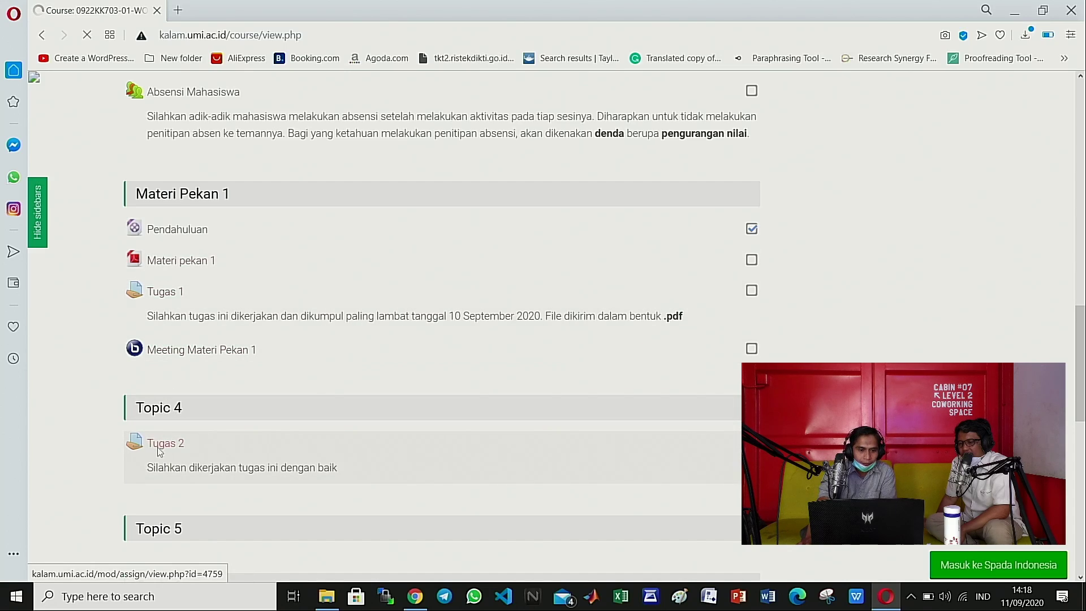
{"action": "scroll", "coordinate": [157, 450], "scroll_direction": "down", "scroll_amount": 5}
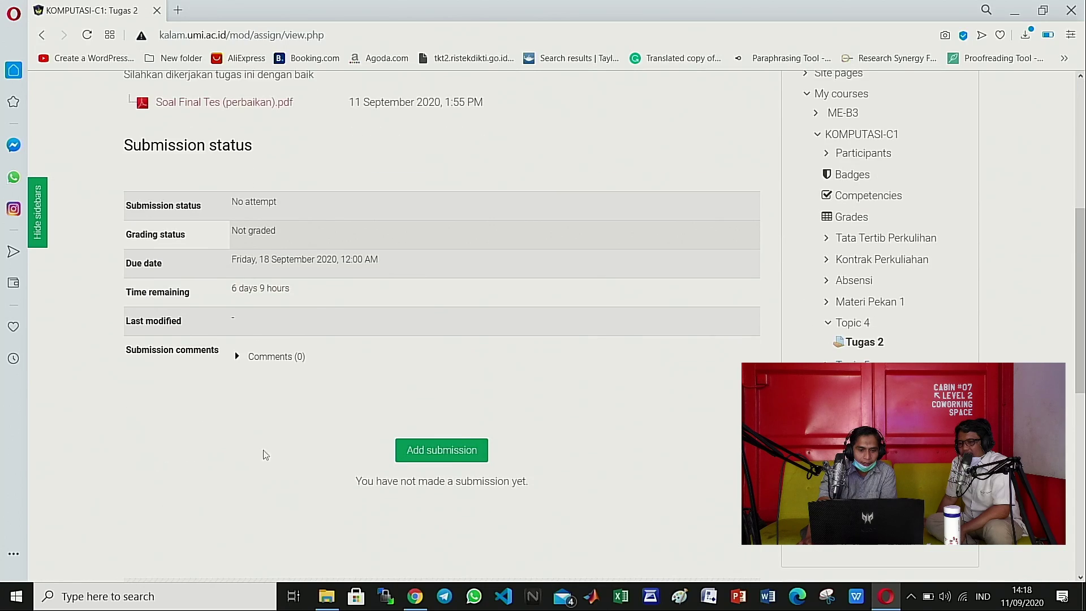
{"action": "left_click", "coordinate": [429, 456]}
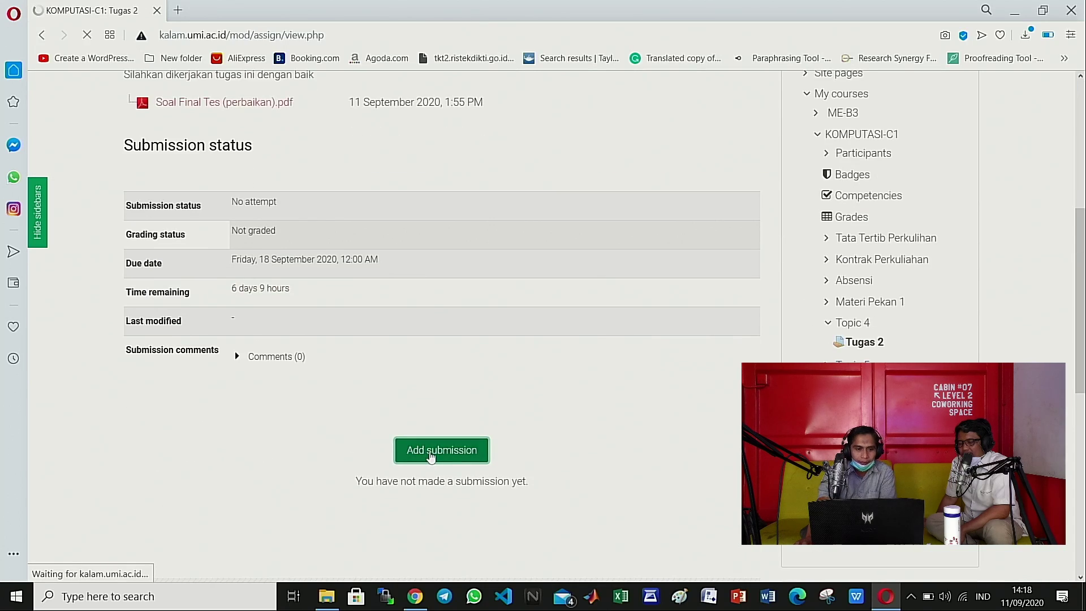
{"action": "scroll", "coordinate": [430, 456], "scroll_direction": "down", "scroll_amount": 5}
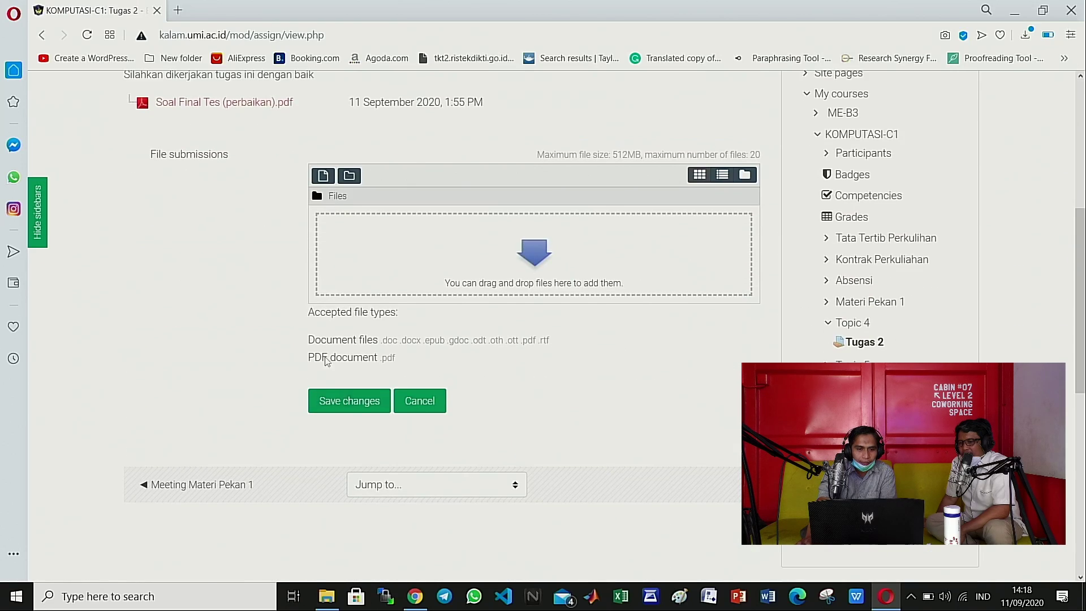
{"action": "scroll", "coordinate": [264, 236], "scroll_direction": "up", "scroll_amount": 2}
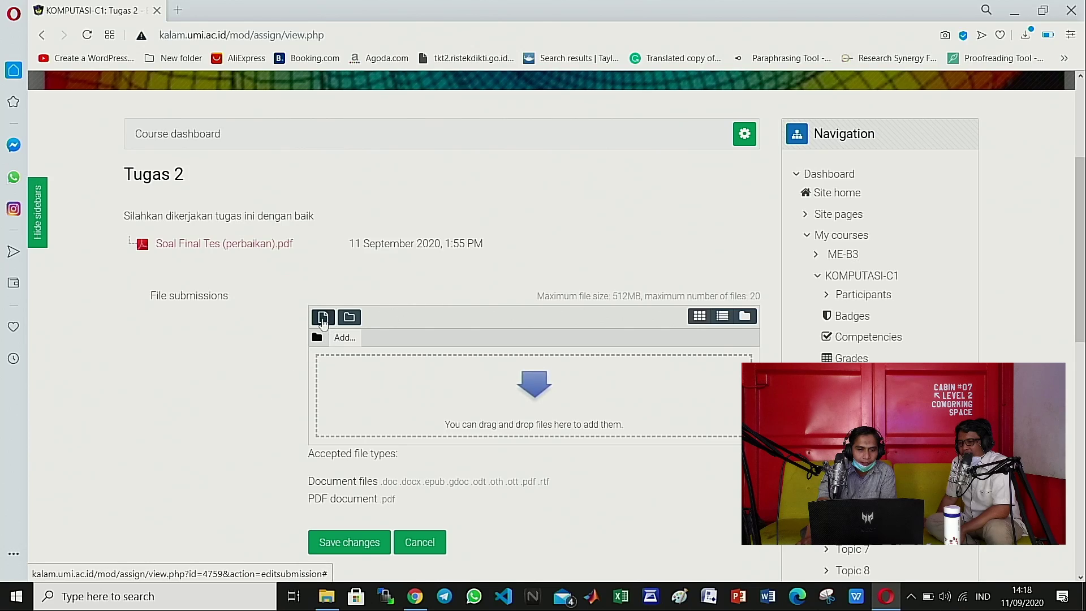
Step: Choose Trial_and_Error.pdf from the Materi_Kuliah > Komputasi_Proses folder on DATA (D:) as the submission's attachment
{"action": "left_click", "coordinate": [322, 317]}
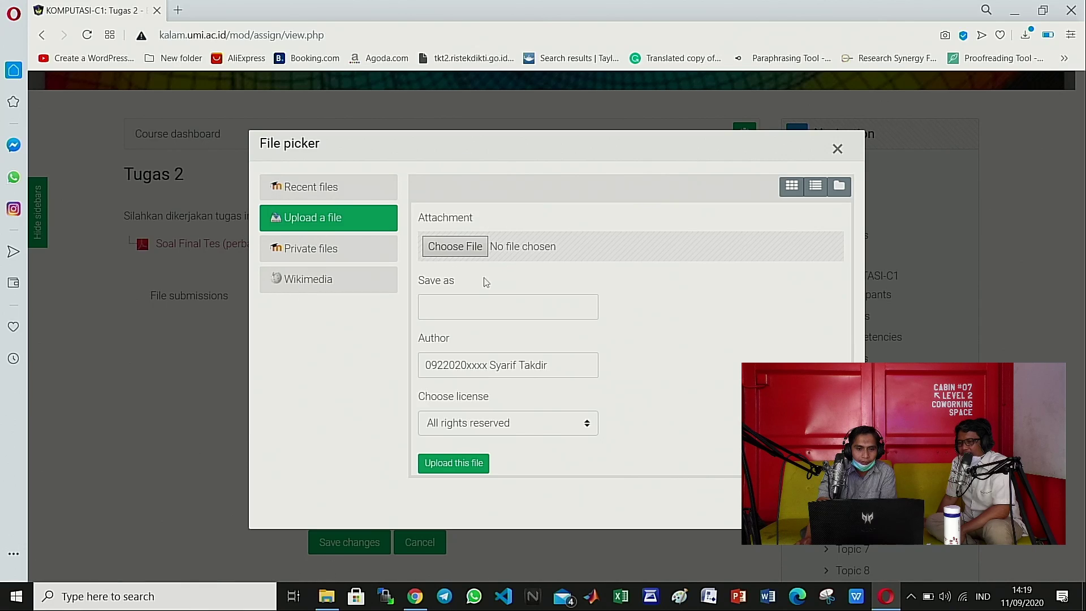
{"action": "left_click", "coordinate": [461, 248]}
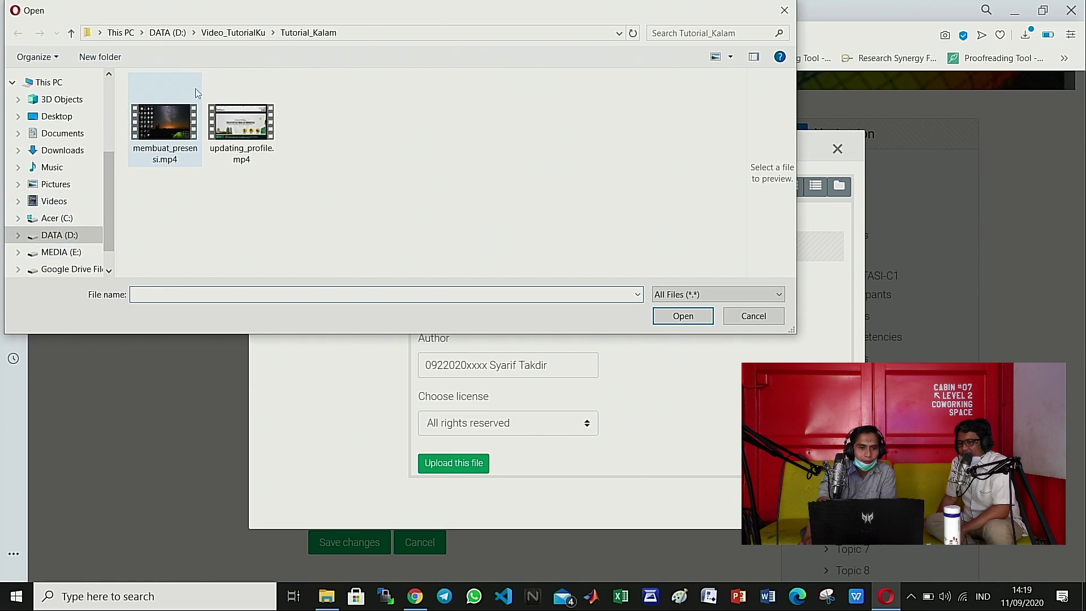
{"action": "left_click", "coordinate": [167, 33]}
{"action": "scroll", "coordinate": [247, 189], "scroll_direction": "down", "scroll_amount": 1}
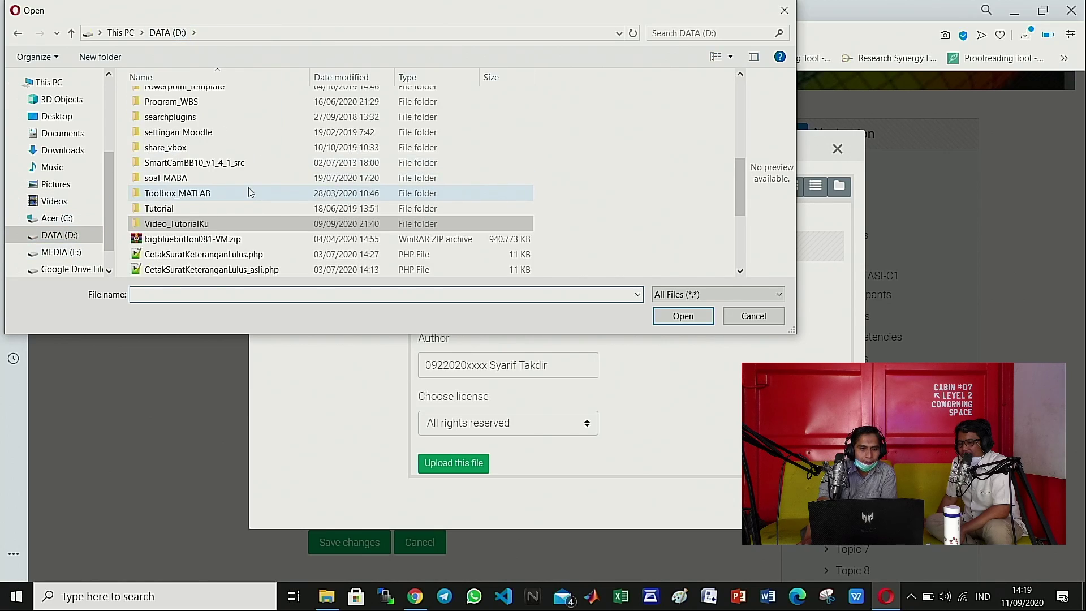
{"action": "scroll", "coordinate": [222, 157], "scroll_direction": "up", "scroll_amount": 1}
{"action": "scroll", "coordinate": [215, 122], "scroll_direction": "up", "scroll_amount": 1}
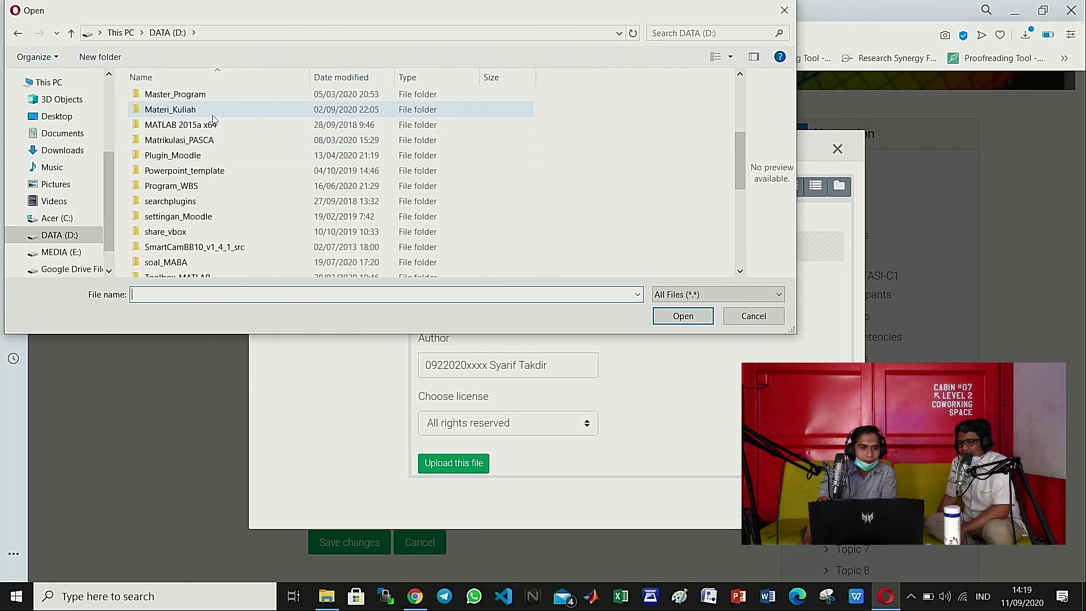
{"action": "double_click", "coordinate": [218, 111]}
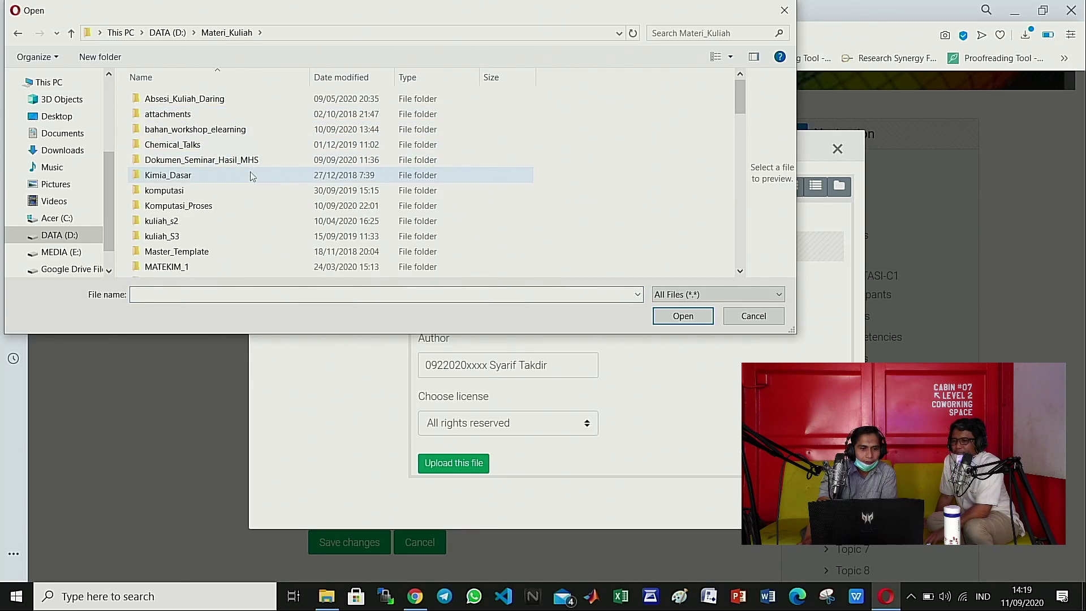
{"action": "left_click", "coordinate": [227, 205]}
{"action": "double_click", "coordinate": [227, 205]}
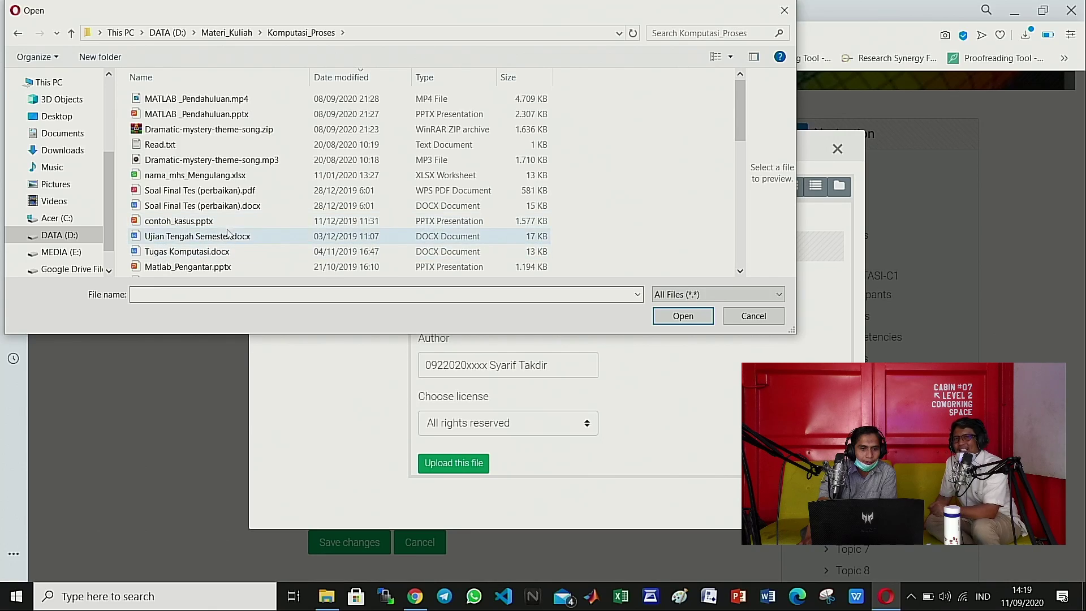
{"action": "scroll", "coordinate": [230, 225], "scroll_direction": "down", "scroll_amount": 3}
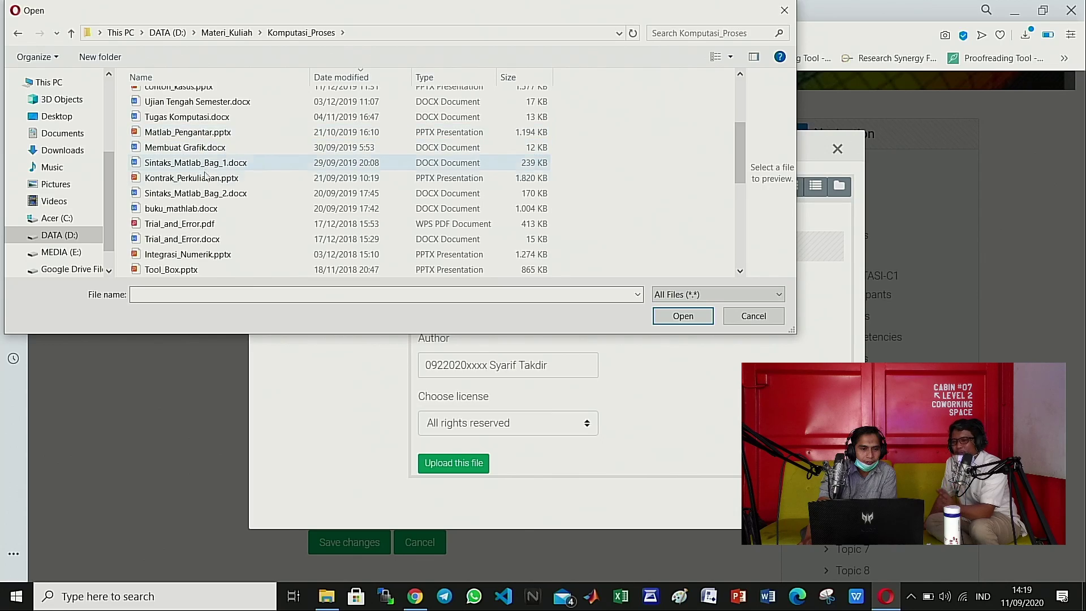
{"action": "left_click", "coordinate": [194, 226]}
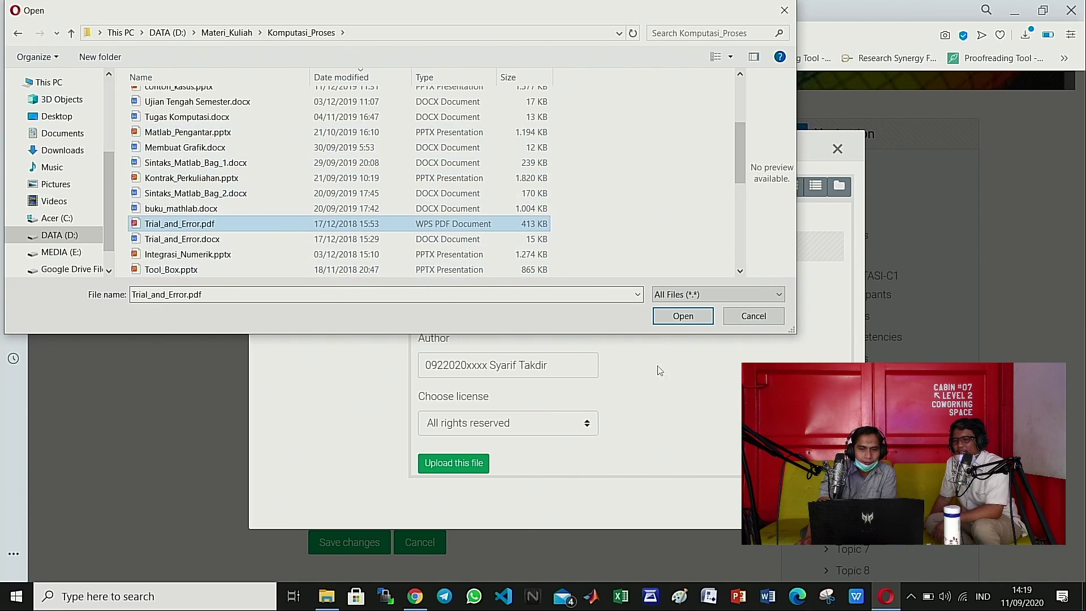
{"action": "left_click", "coordinate": [676, 318]}
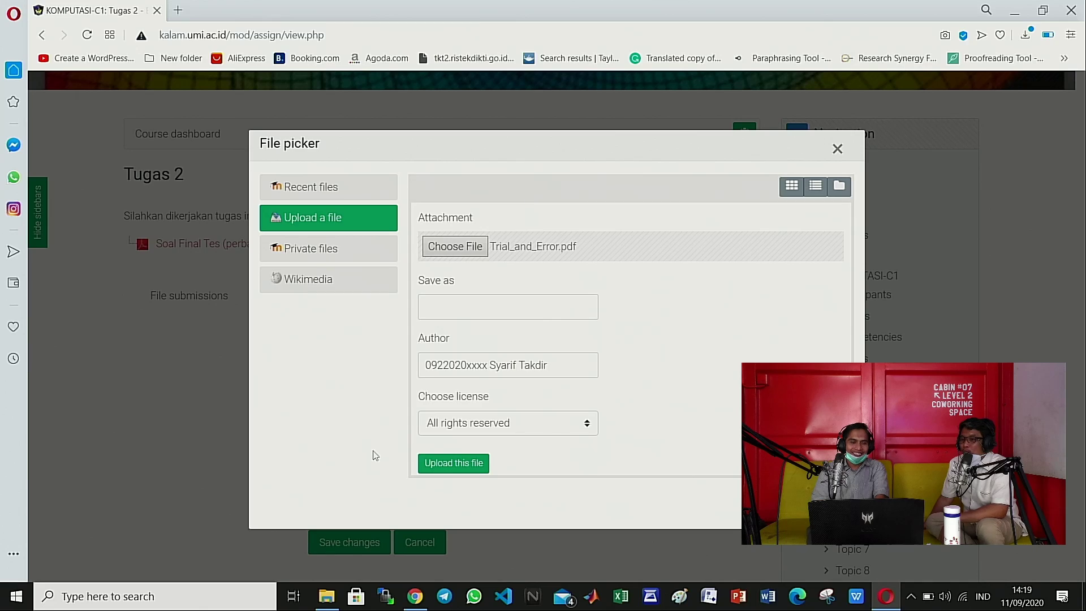
Step: Upload the chosen PDF to the Tugas 2 file submissions and save the submission
{"action": "left_click", "coordinate": [461, 469]}
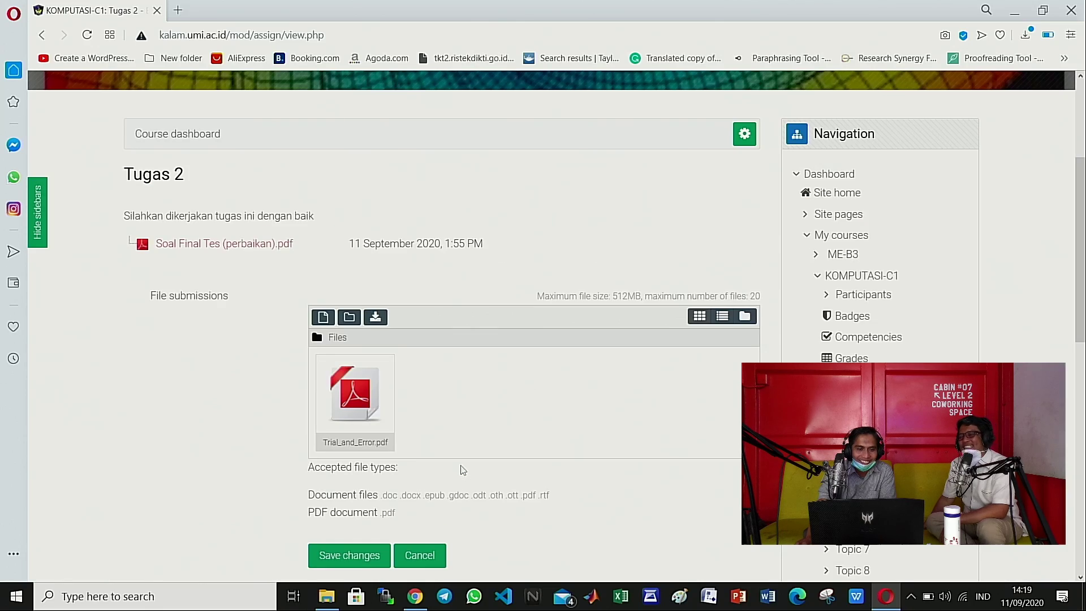
{"action": "scroll", "coordinate": [247, 447], "scroll_direction": "down", "scroll_amount": 3}
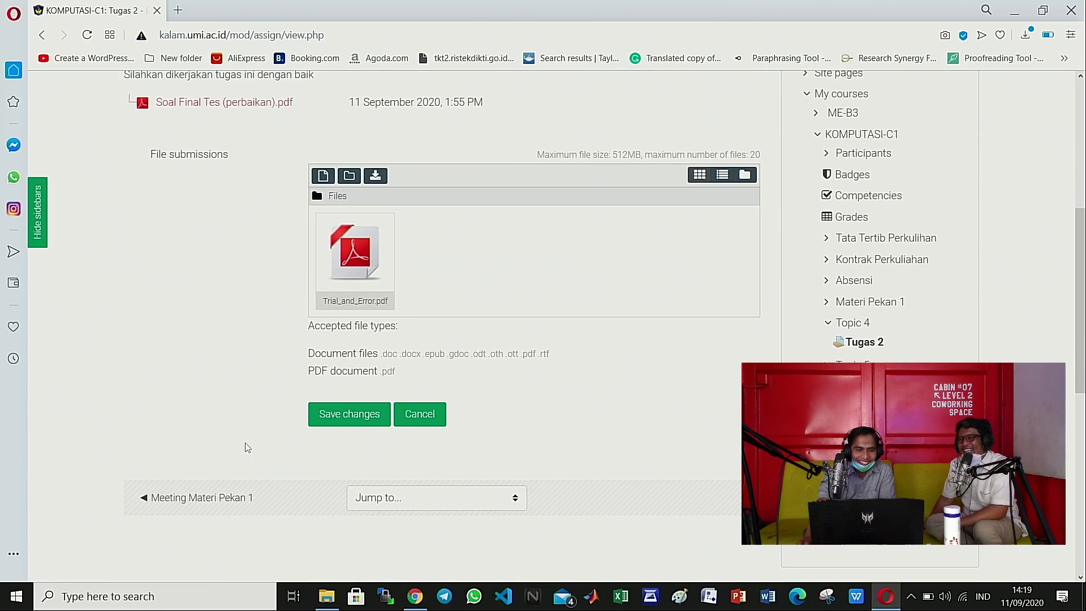
{"action": "scroll", "coordinate": [247, 447], "scroll_direction": "down", "scroll_amount": 1}
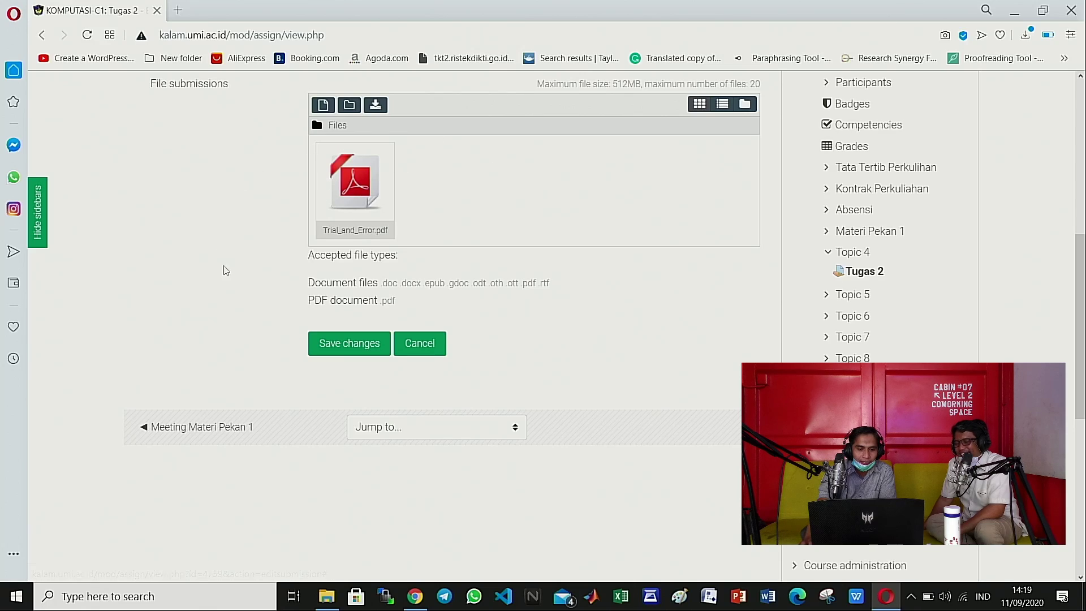
{"action": "left_click", "coordinate": [358, 347]}
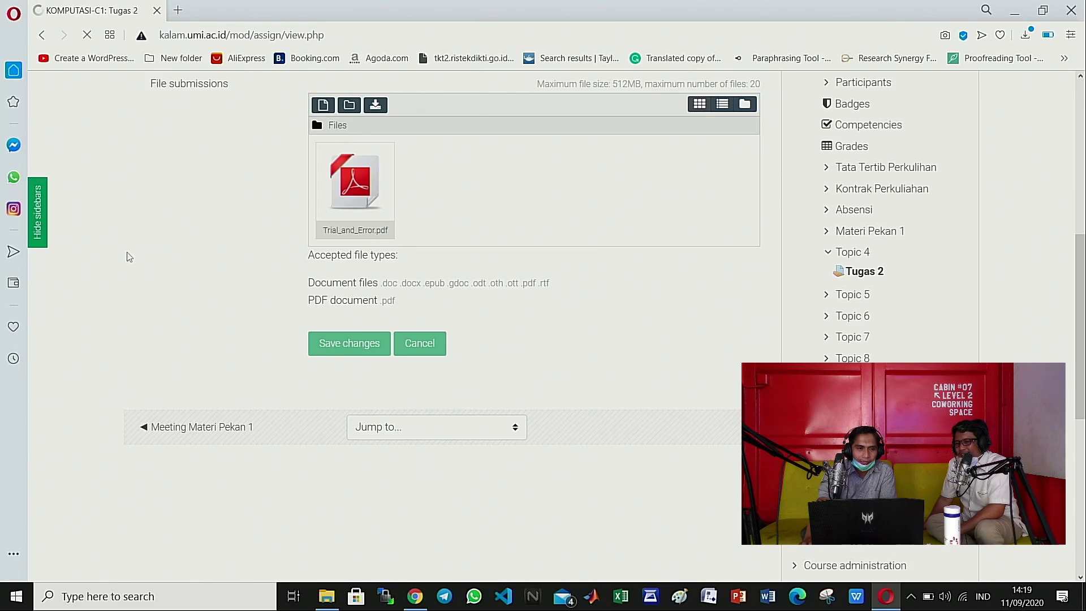
Step: Review the Tugas 2 submission status details and attached file, and return to the KOMPUTASI-C1 course page
{"action": "scroll", "coordinate": [158, 381], "scroll_direction": "down", "scroll_amount": 5}
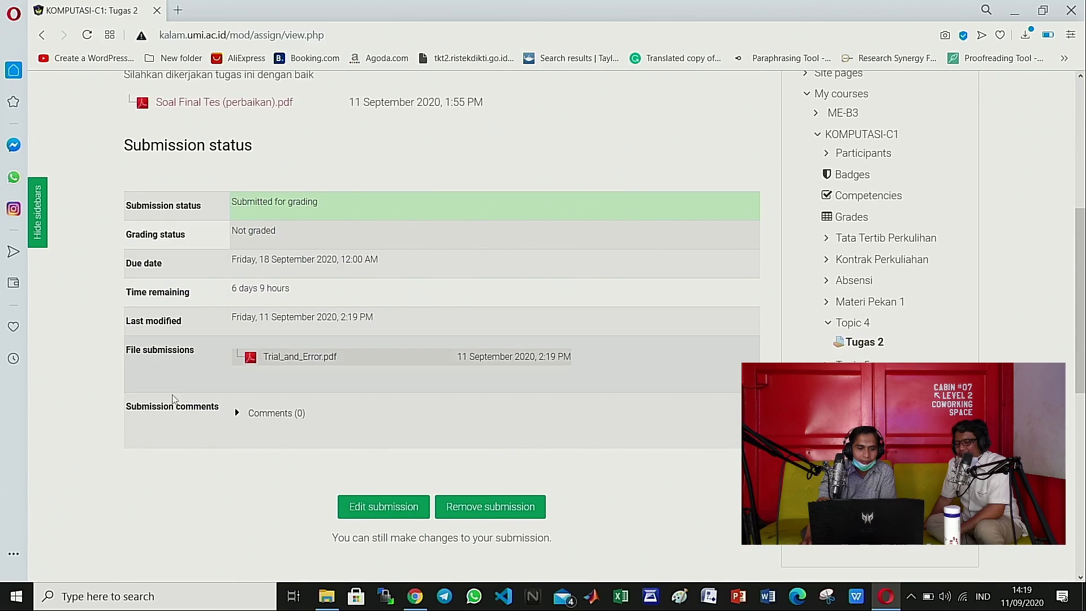
{"action": "scroll", "coordinate": [178, 401], "scroll_direction": "down", "scroll_amount": 2}
{"action": "scroll", "coordinate": [178, 401], "scroll_direction": "up", "scroll_amount": 2}
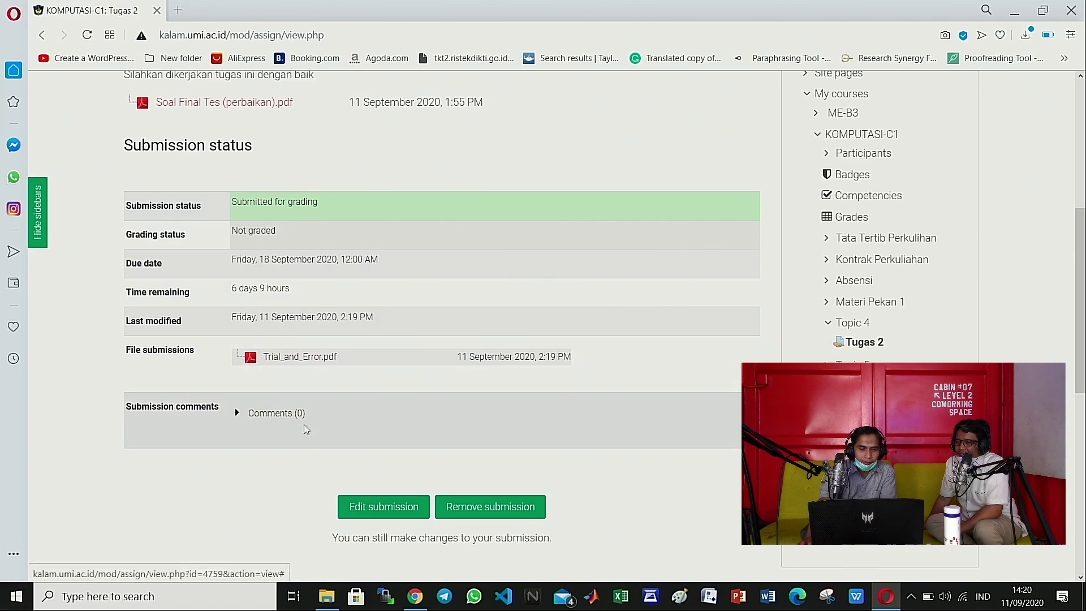
{"action": "scroll", "coordinate": [187, 429], "scroll_direction": "down", "scroll_amount": 1}
{"action": "scroll", "coordinate": [187, 428], "scroll_direction": "up", "scroll_amount": 3}
{"action": "scroll", "coordinate": [200, 404], "scroll_direction": "down", "scroll_amount": 1}
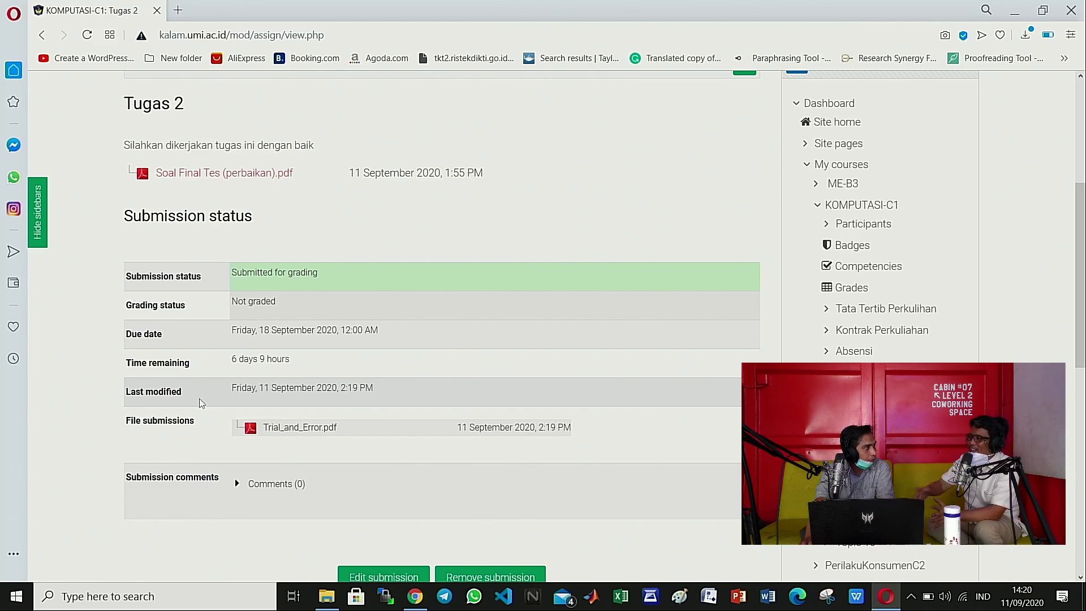
{"action": "scroll", "coordinate": [199, 403], "scroll_direction": "down", "scroll_amount": 3}
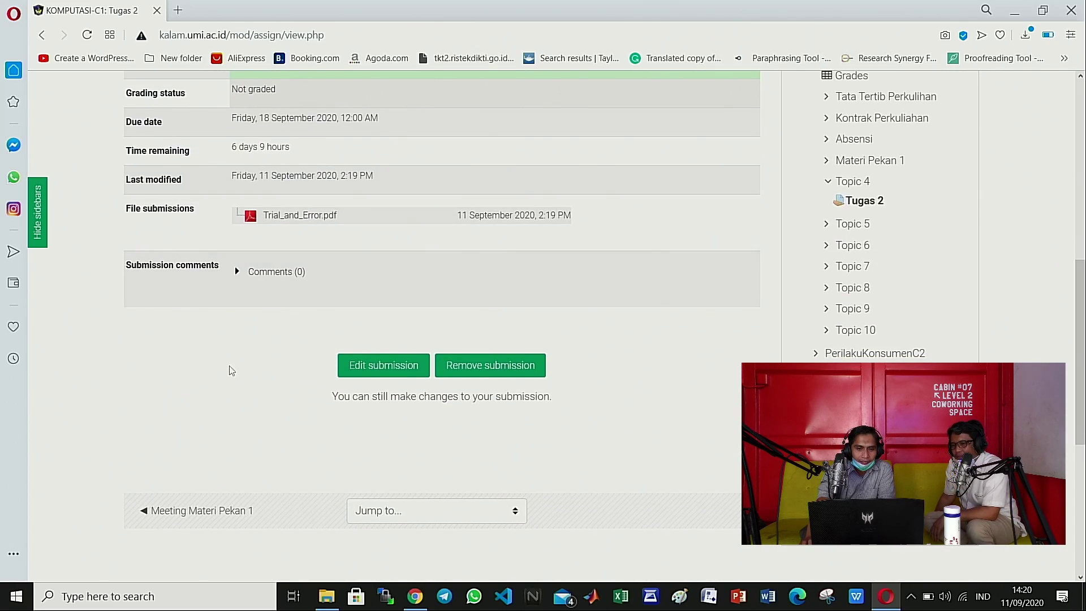
{"action": "scroll", "coordinate": [231, 371], "scroll_direction": "up", "scroll_amount": 1}
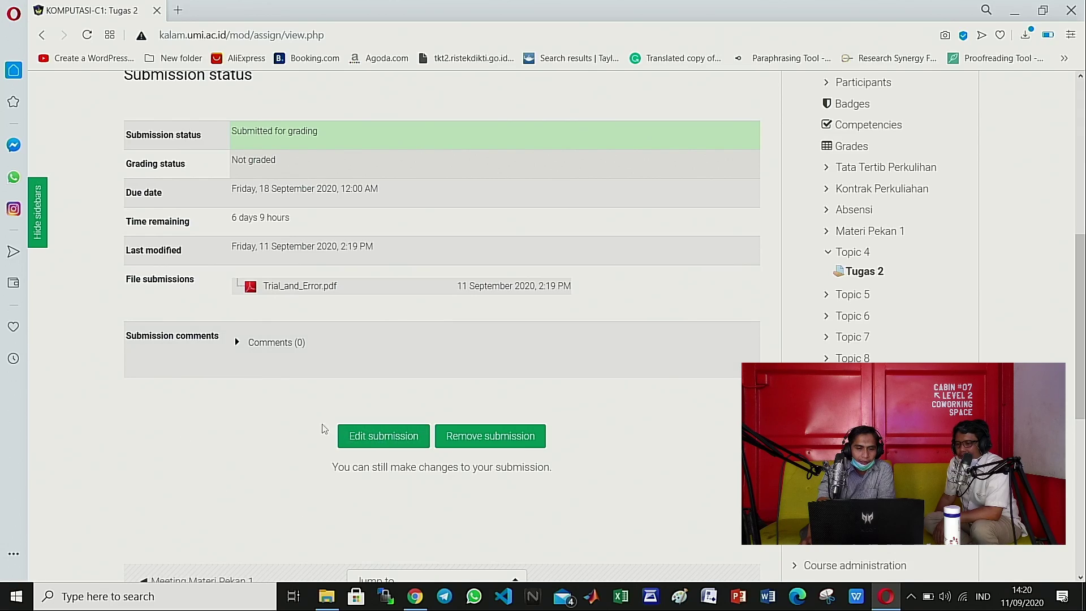
{"action": "scroll", "coordinate": [153, 398], "scroll_direction": "up", "scroll_amount": 2}
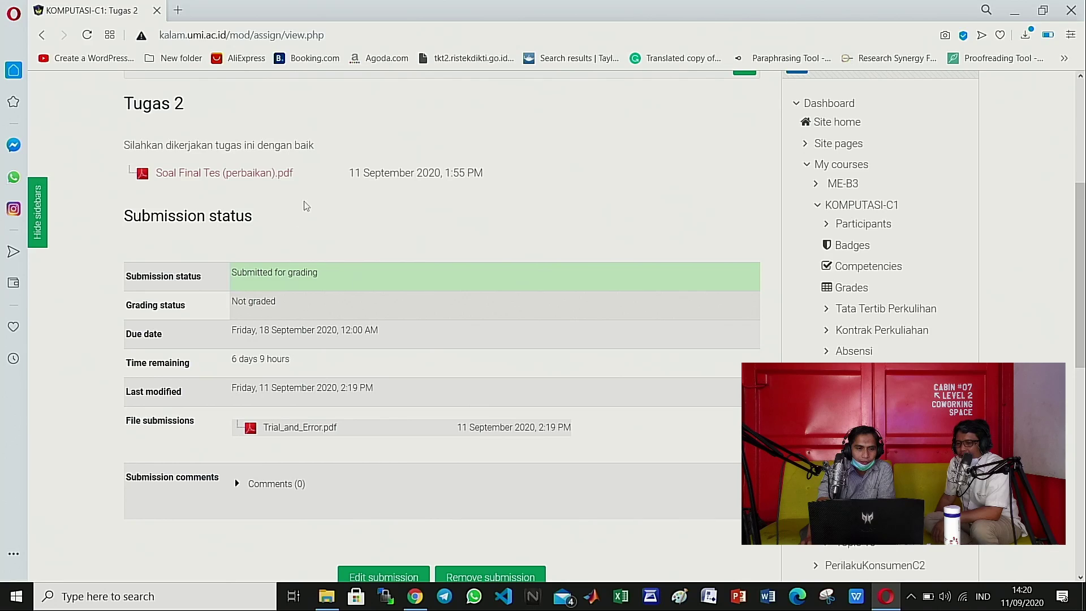
{"action": "scroll", "coordinate": [305, 206], "scroll_direction": "down", "scroll_amount": 3}
{"action": "scroll", "coordinate": [223, 292], "scroll_direction": "down", "scroll_amount": 3}
{"action": "scroll", "coordinate": [223, 291], "scroll_direction": "up", "scroll_amount": 3}
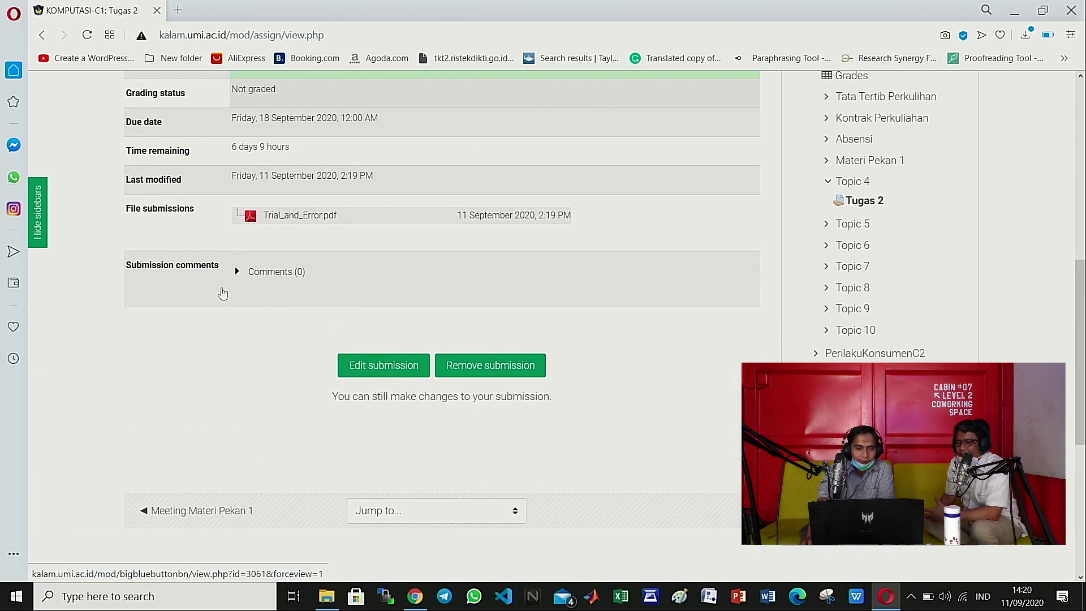
{"action": "scroll", "coordinate": [218, 305], "scroll_direction": "up", "scroll_amount": 2}
{"action": "scroll", "coordinate": [216, 310], "scroll_direction": "up", "scroll_amount": 5}
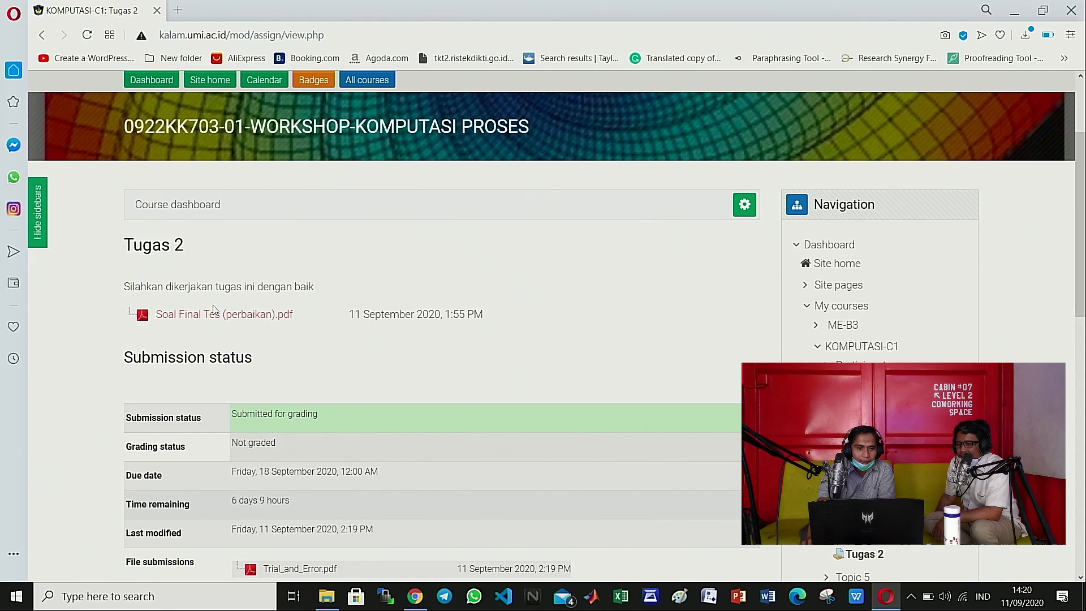
{"action": "left_click", "coordinate": [261, 182]}
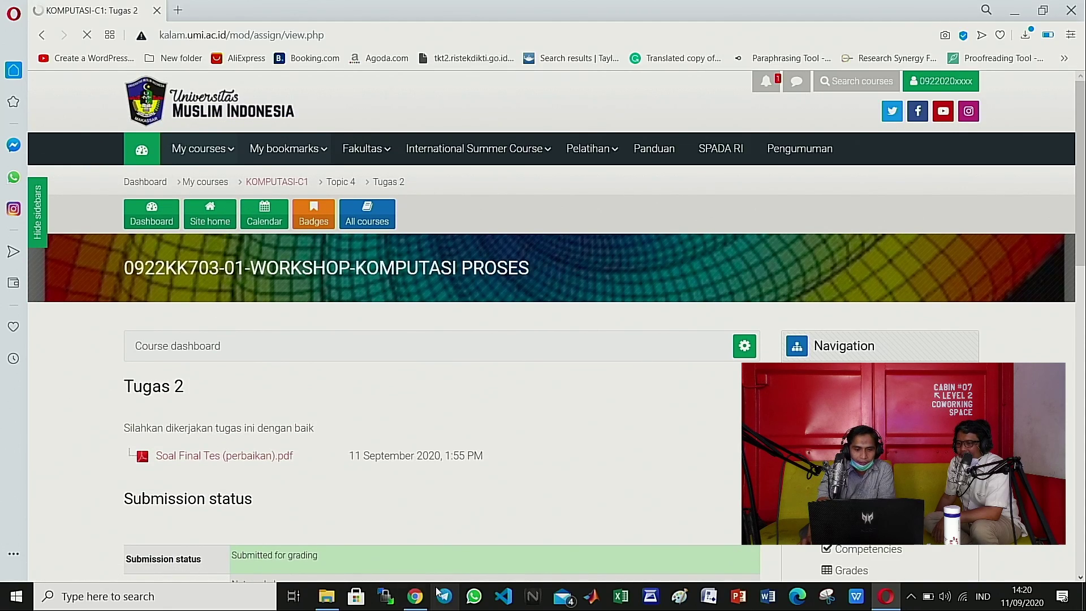
Step: Switch to the lecturer's session in Google Chrome and close every tab except the KOMPUTASI PROSES course page
{"action": "mouse_move", "coordinate": [417, 601]}
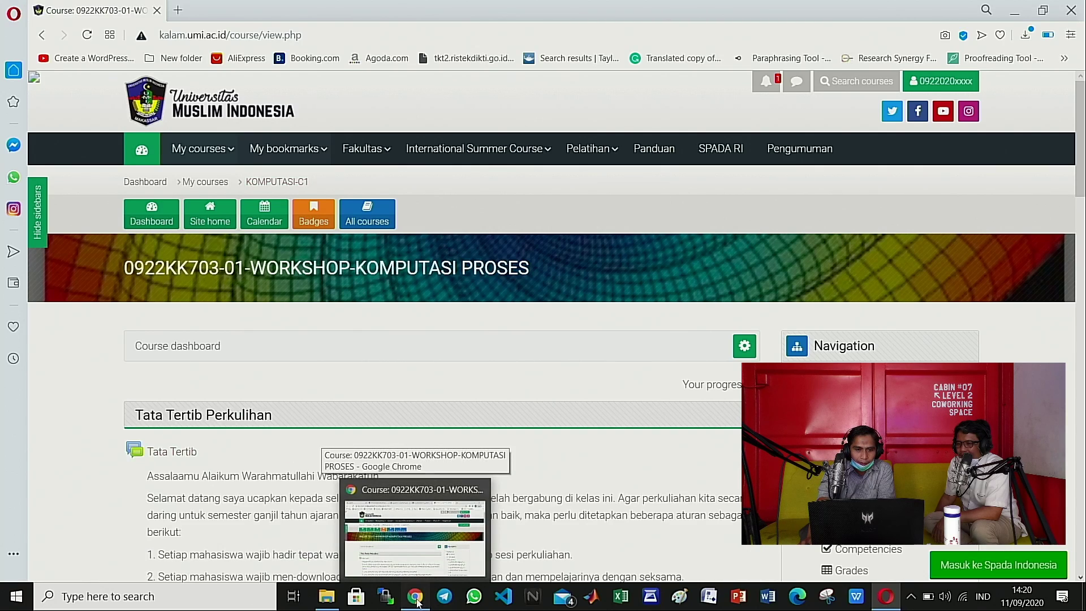
{"action": "left_click", "coordinate": [416, 534]}
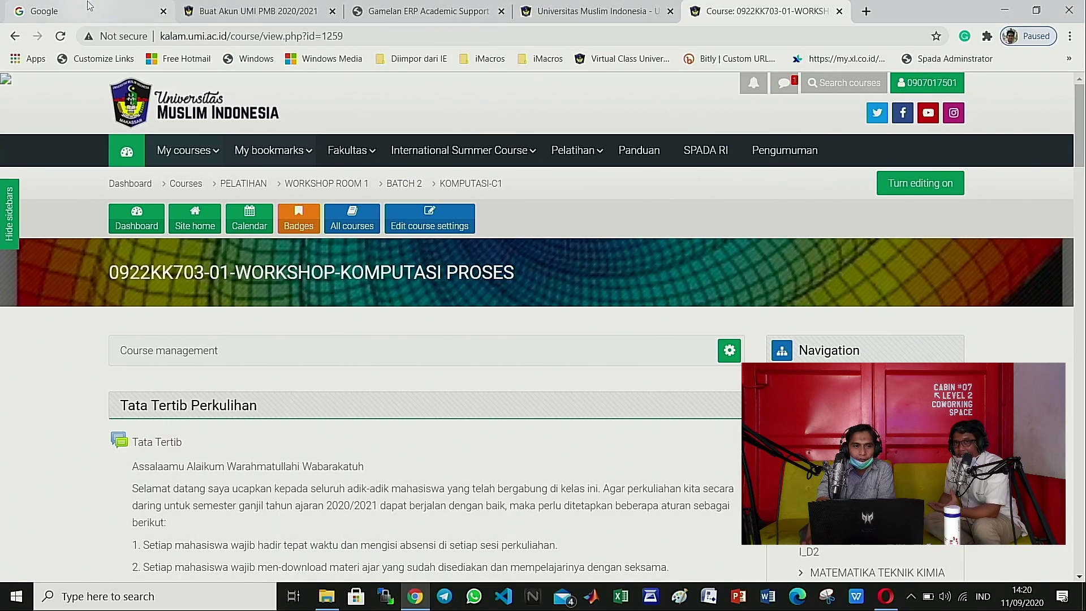
{"action": "left_click", "coordinate": [670, 11]}
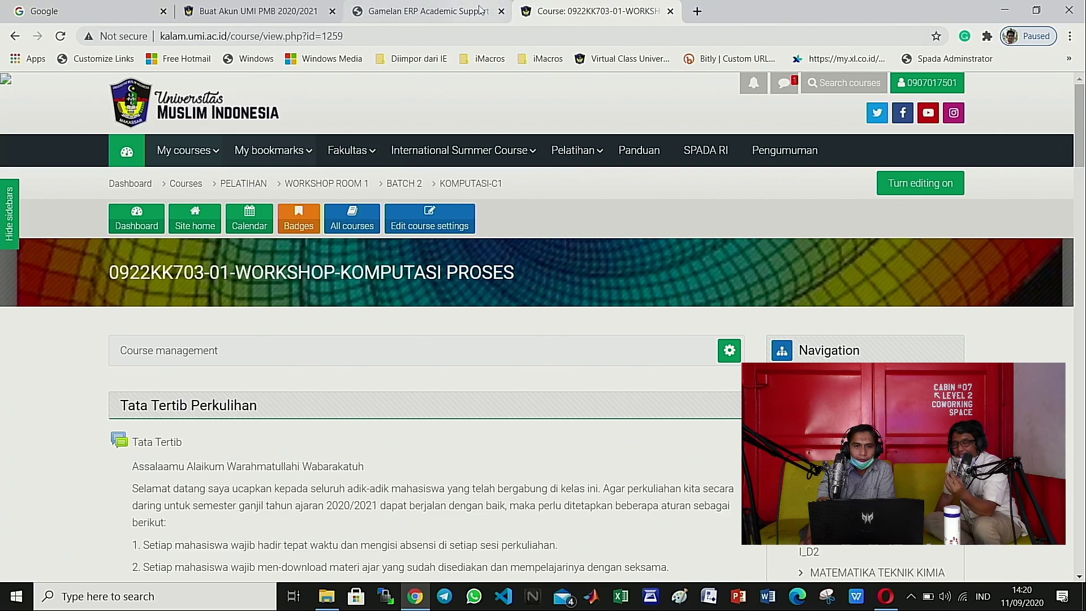
{"action": "left_click", "coordinate": [501, 12]}
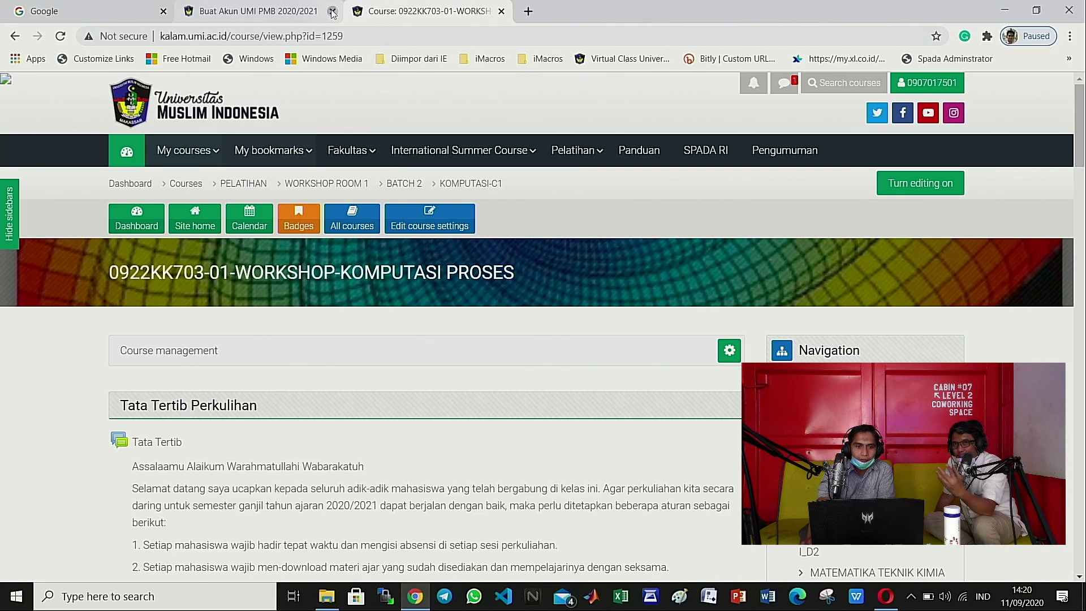
{"action": "left_click", "coordinate": [333, 11]}
{"action": "left_click", "coordinate": [163, 11]}
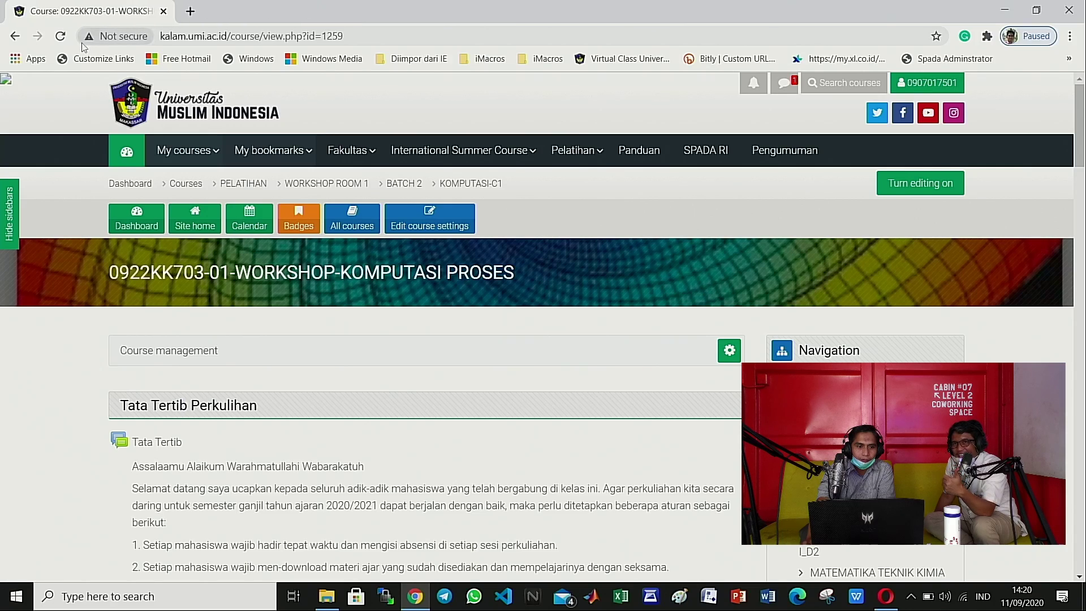
Step: Reopen the 0922KK703-01-WORKSHOP-KOMPUTASI PROSES course from the dashboard and open the Tugas 2 assignment under Topic 4
{"action": "left_click", "coordinate": [60, 35]}
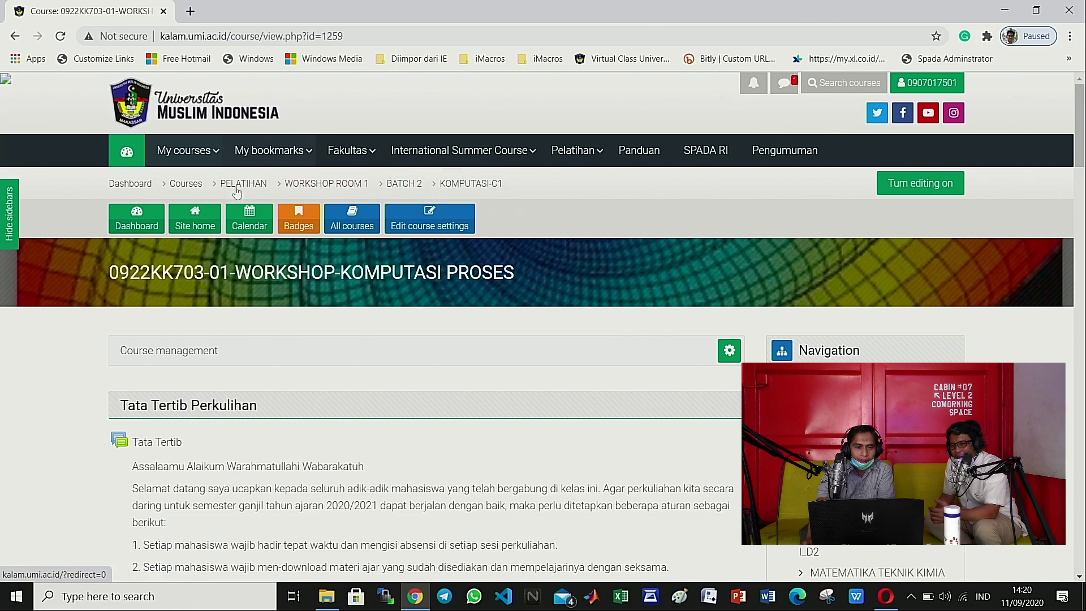
{"action": "left_click", "coordinate": [134, 220]}
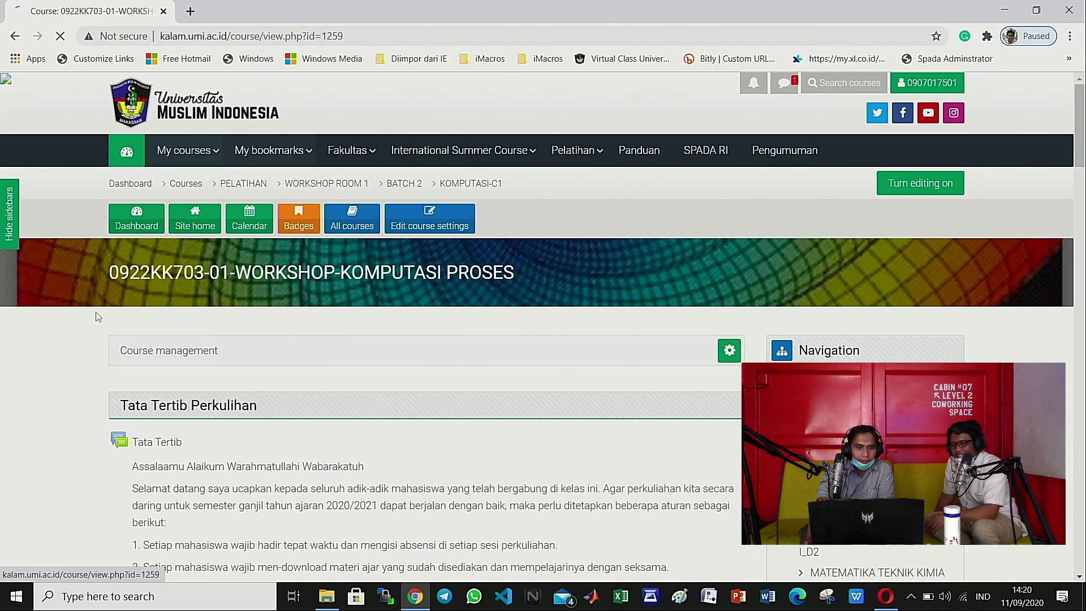
{"action": "scroll", "coordinate": [113, 317], "scroll_direction": "down", "scroll_amount": 12}
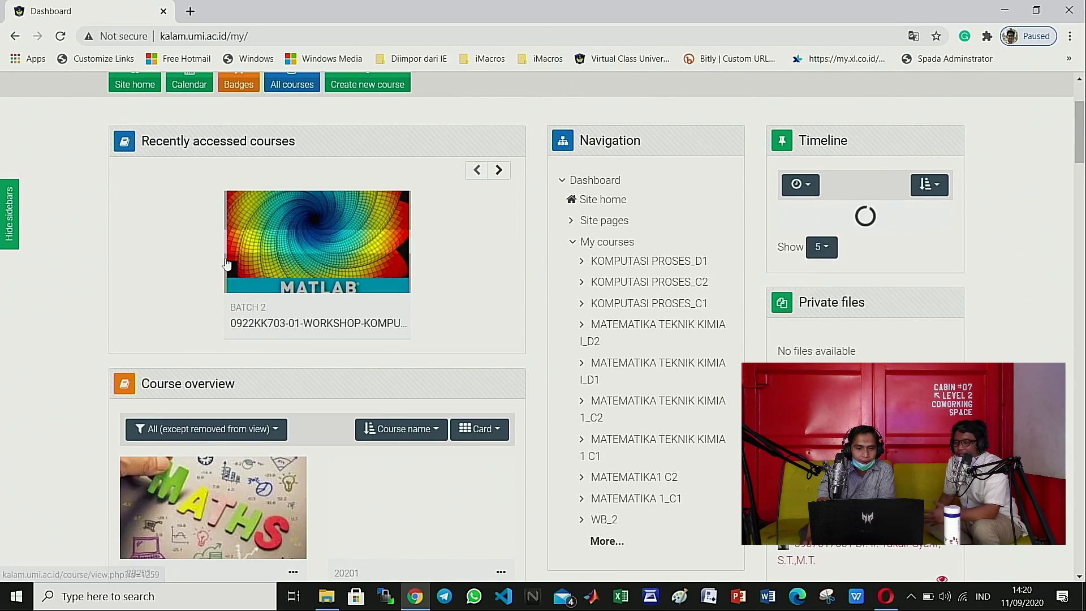
{"action": "left_click", "coordinate": [357, 324]}
{"action": "scroll", "coordinate": [358, 329], "scroll_direction": "down", "scroll_amount": 20}
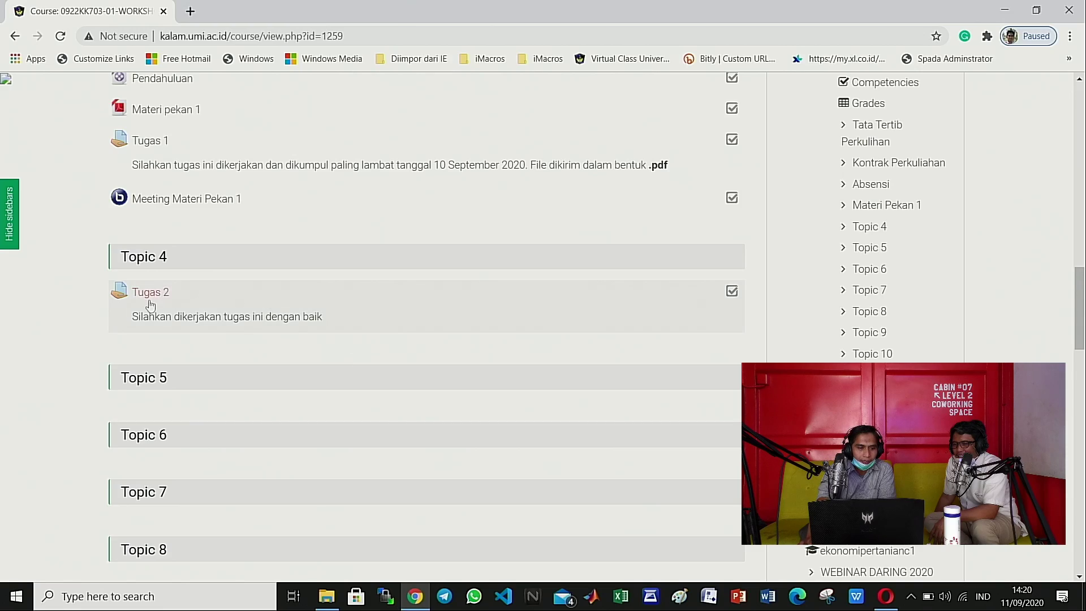
{"action": "left_click", "coordinate": [146, 294]}
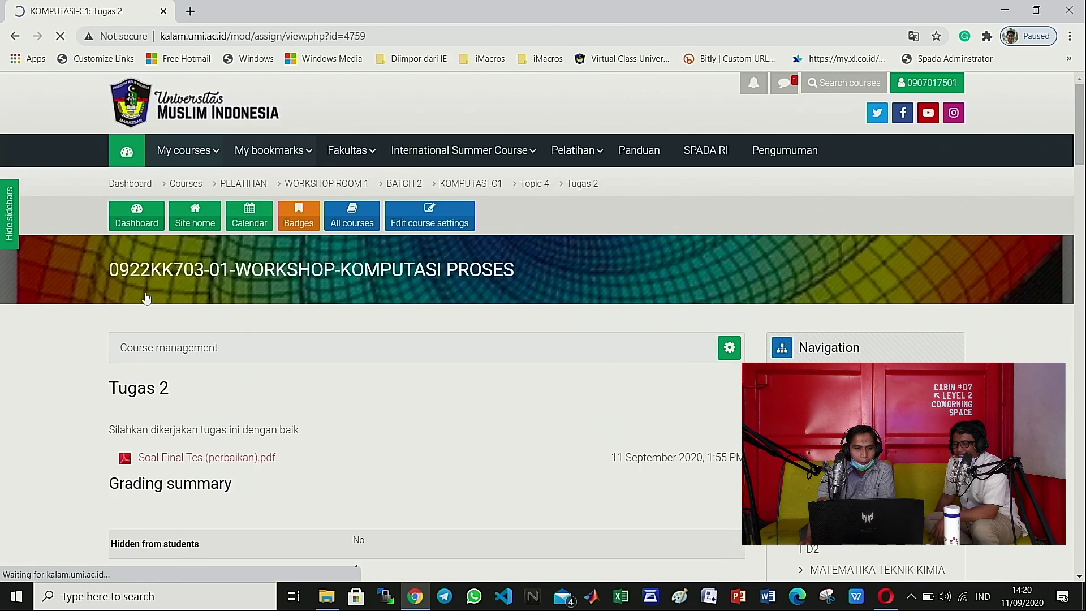
Step: Show all submissions for Tugas 2 and look over the grading table and its options
{"action": "scroll", "coordinate": [146, 298], "scroll_direction": "down", "scroll_amount": 3}
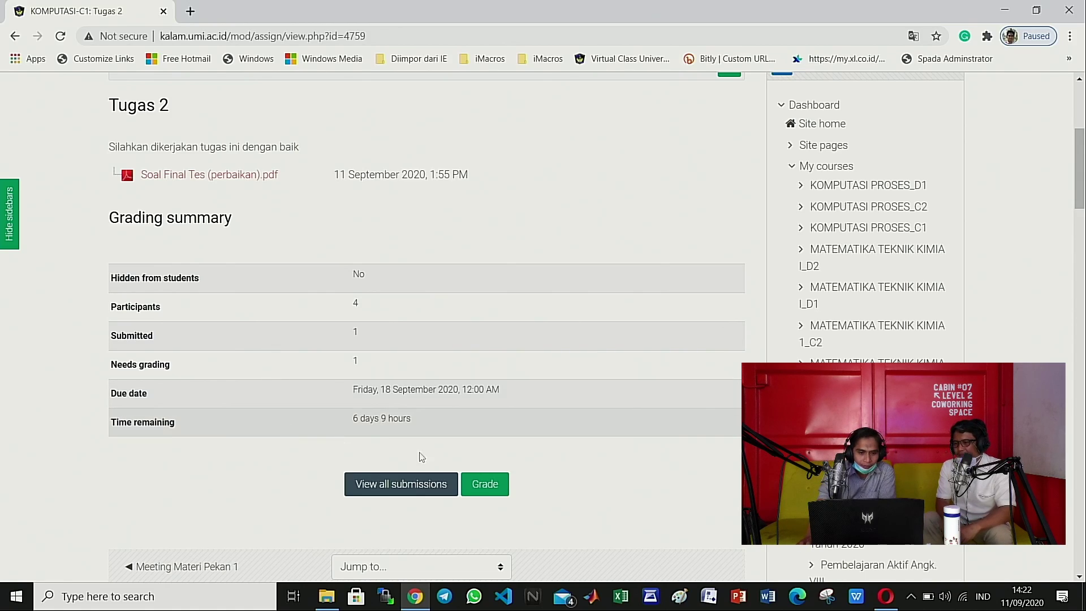
{"action": "scroll", "coordinate": [213, 473], "scroll_direction": "down", "scroll_amount": 2}
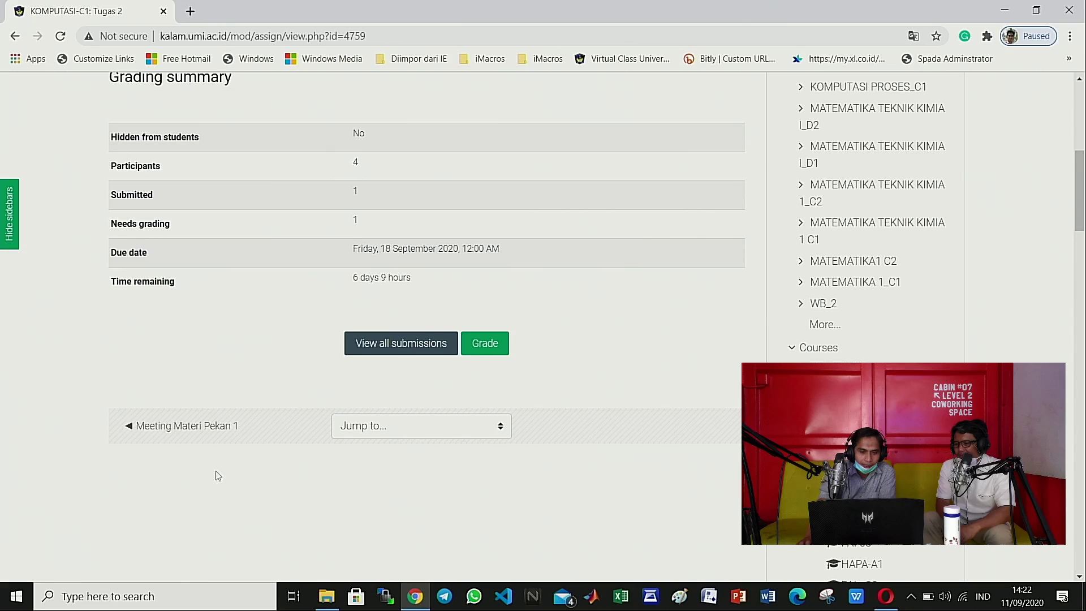
{"action": "left_click", "coordinate": [392, 345]}
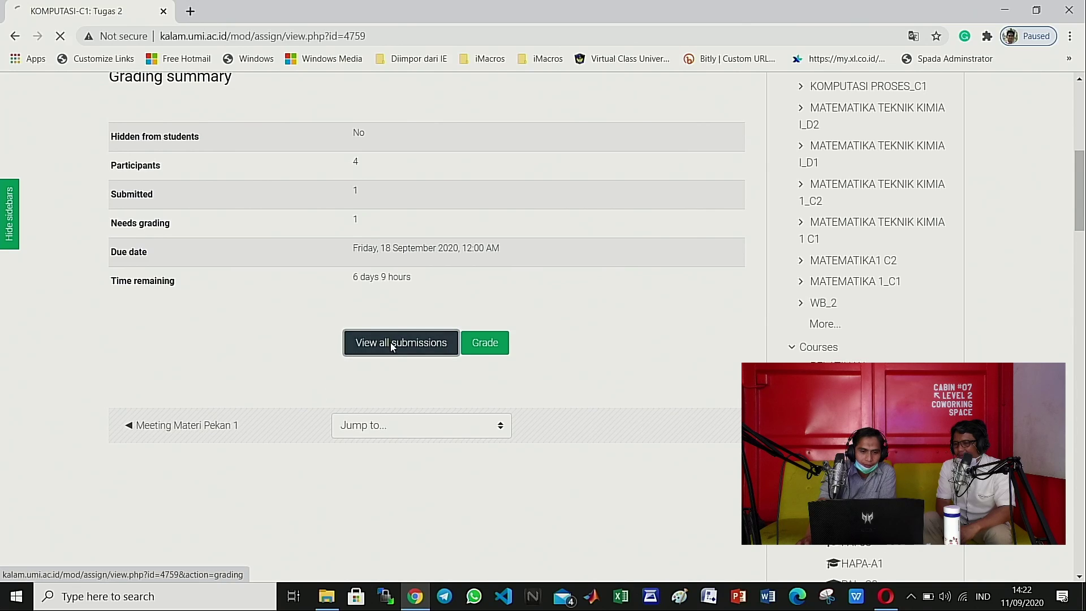
{"action": "scroll", "coordinate": [391, 347], "scroll_direction": "down", "scroll_amount": 7}
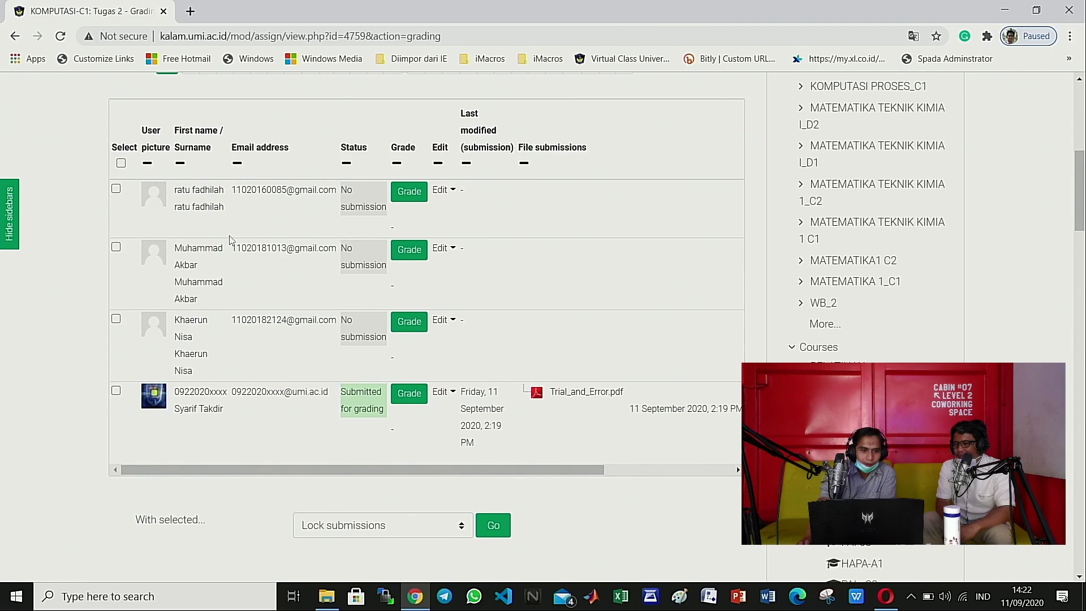
{"action": "scroll", "coordinate": [231, 240], "scroll_direction": "down", "scroll_amount": 10}
{"action": "scroll", "coordinate": [232, 243], "scroll_direction": "up", "scroll_amount": 7}
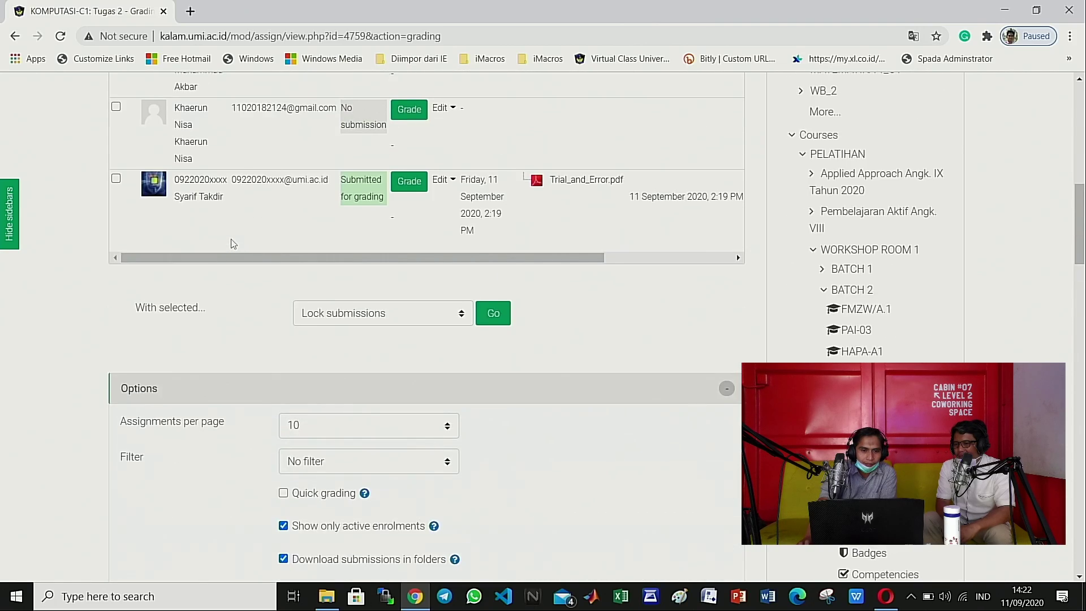
{"action": "scroll", "coordinate": [231, 244], "scroll_direction": "up", "scroll_amount": 4}
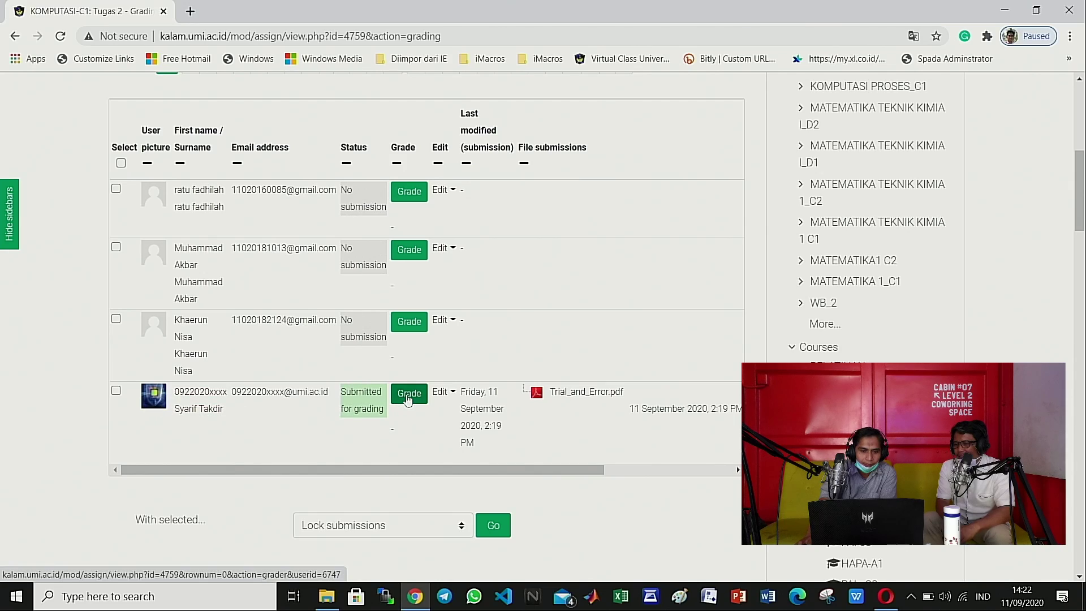
Step: Open the grading page of the student who submitted Trial_and_Error.pdf and set the grade to 90 out of 100
{"action": "left_click", "coordinate": [407, 398]}
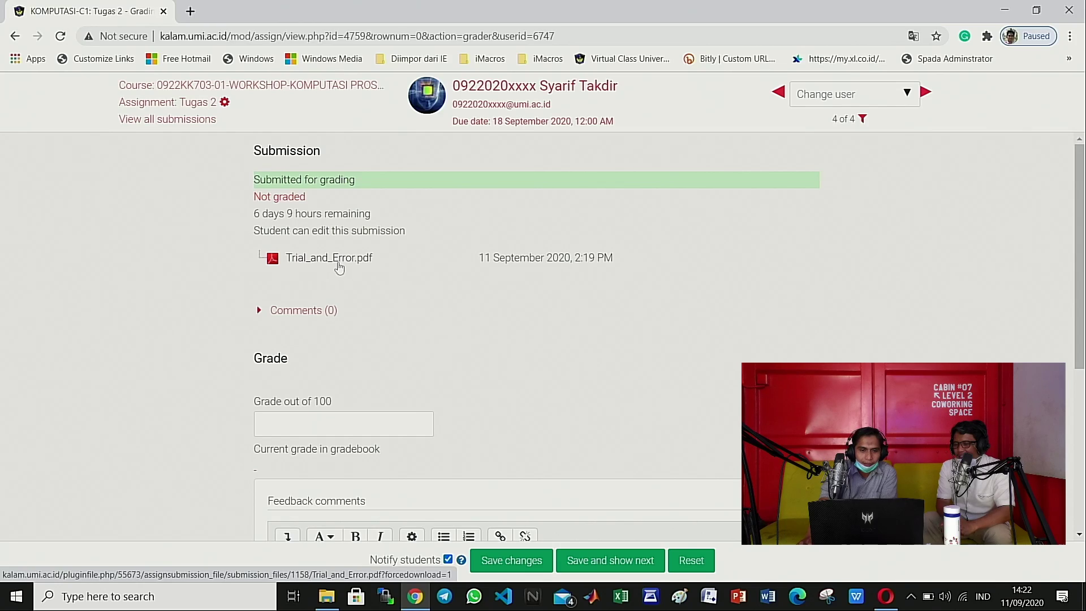
{"action": "scroll", "coordinate": [338, 268], "scroll_direction": "down", "scroll_amount": 2}
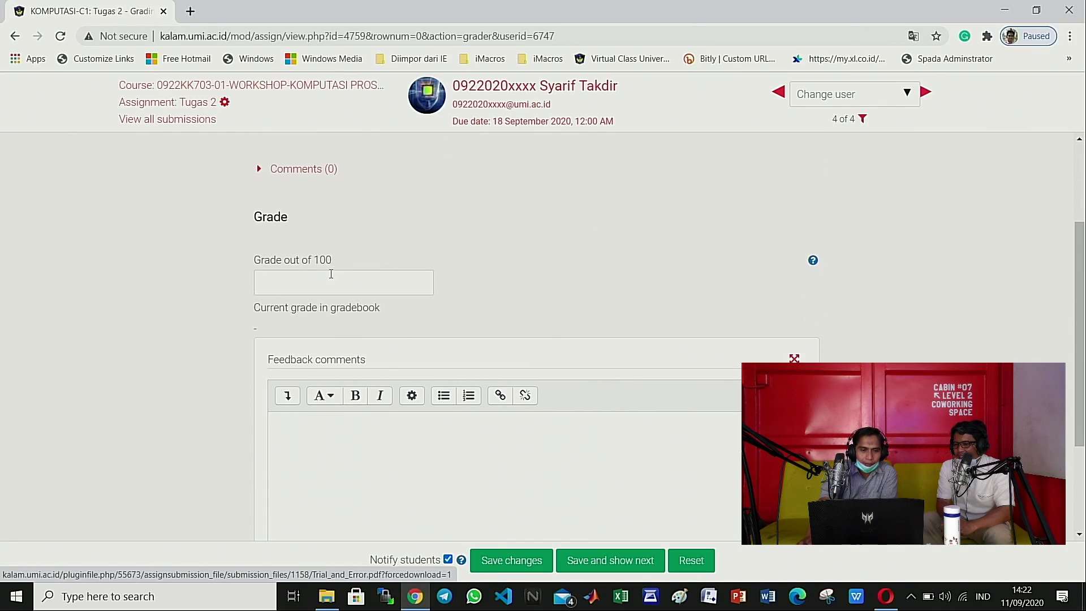
{"action": "left_click", "coordinate": [325, 280]}
{"action": "type", "text": "90"}
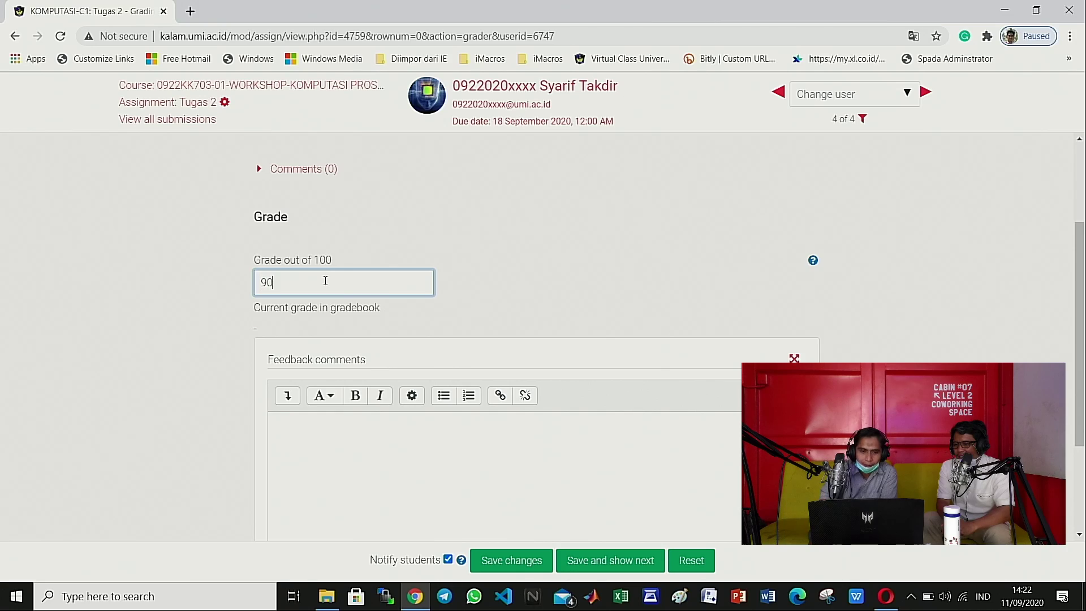
Step: Write the feedback comment "Wa alaikum salaam,..." followed by a new line reading "selamat anda mendapatkan nilai 90..."
{"action": "scroll", "coordinate": [325, 281], "scroll_direction": "down", "scroll_amount": 2}
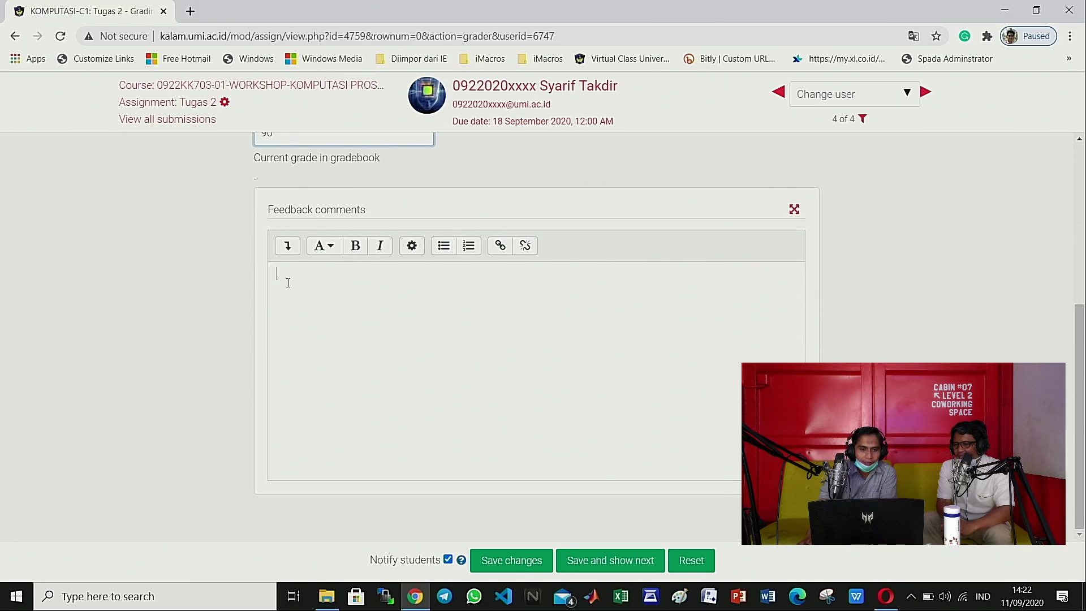
{"action": "scroll", "coordinate": [418, 261], "scroll_direction": "up", "scroll_amount": 1}
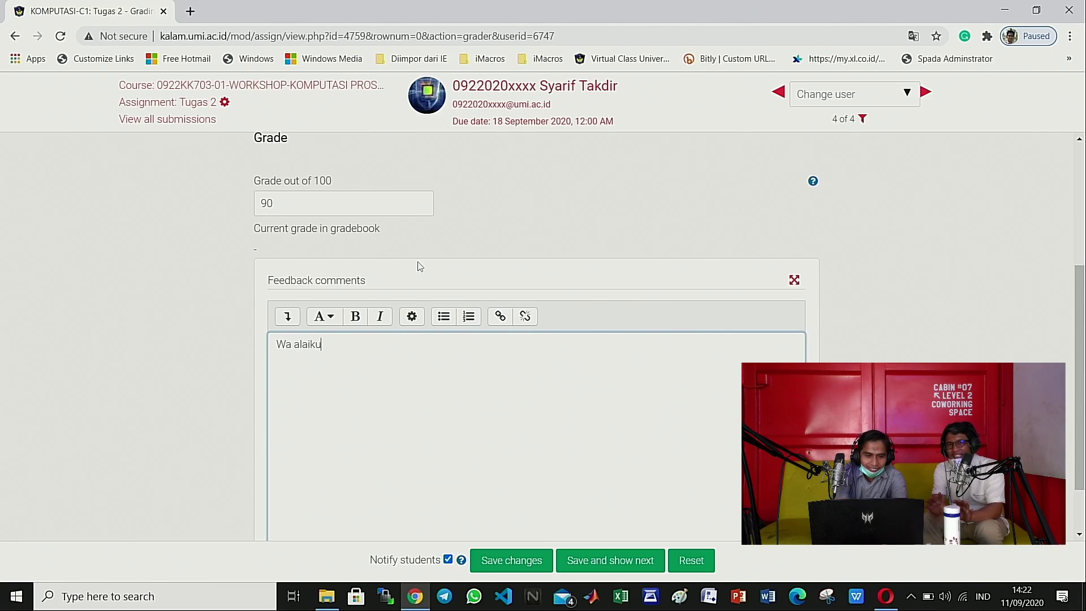
{"action": "type", "text": "alaam,..."}
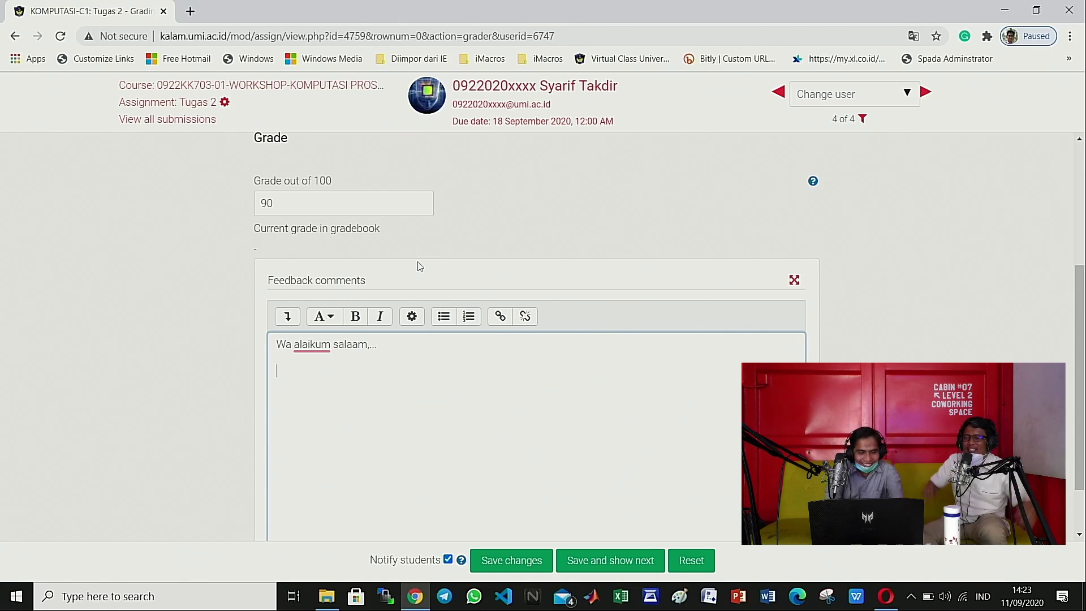
{"action": "type", "text": "lamat an"}
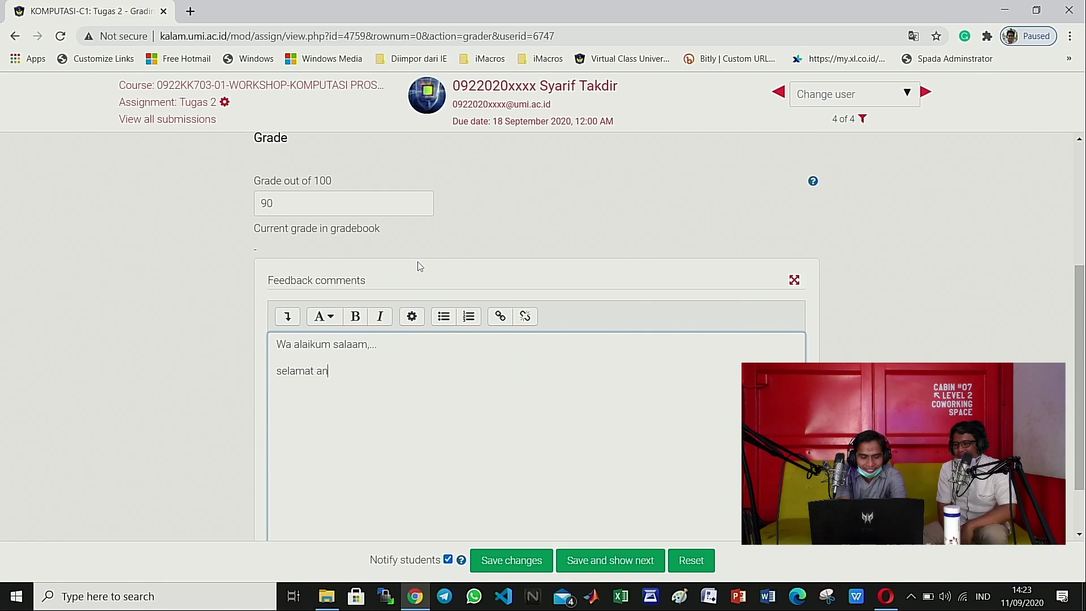
{"action": "type", "text": "da mendapatkan n"}
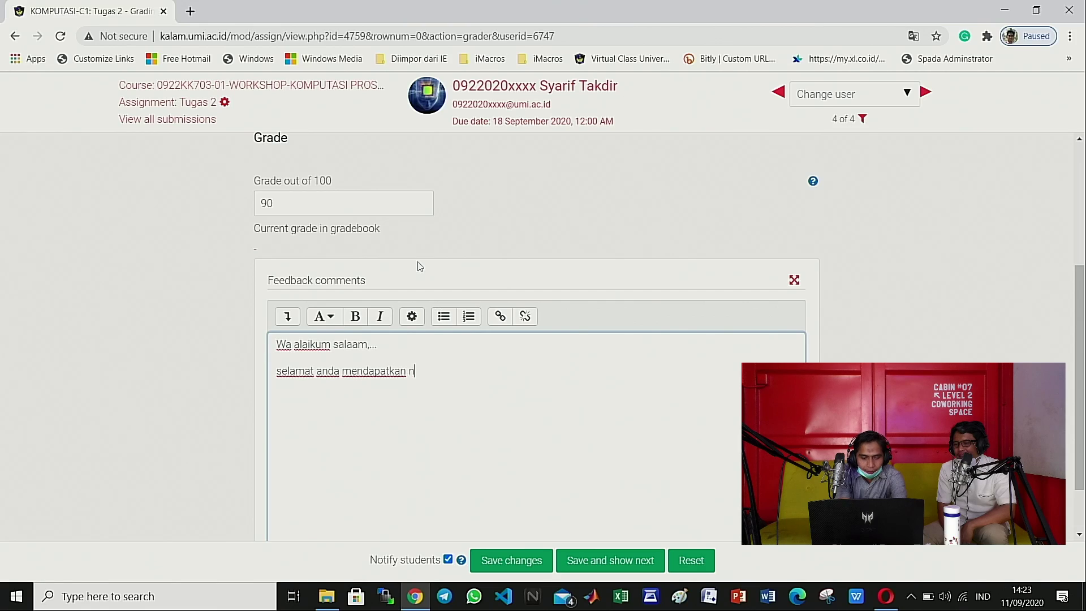
{"action": "type", "text": "ilai 9"}
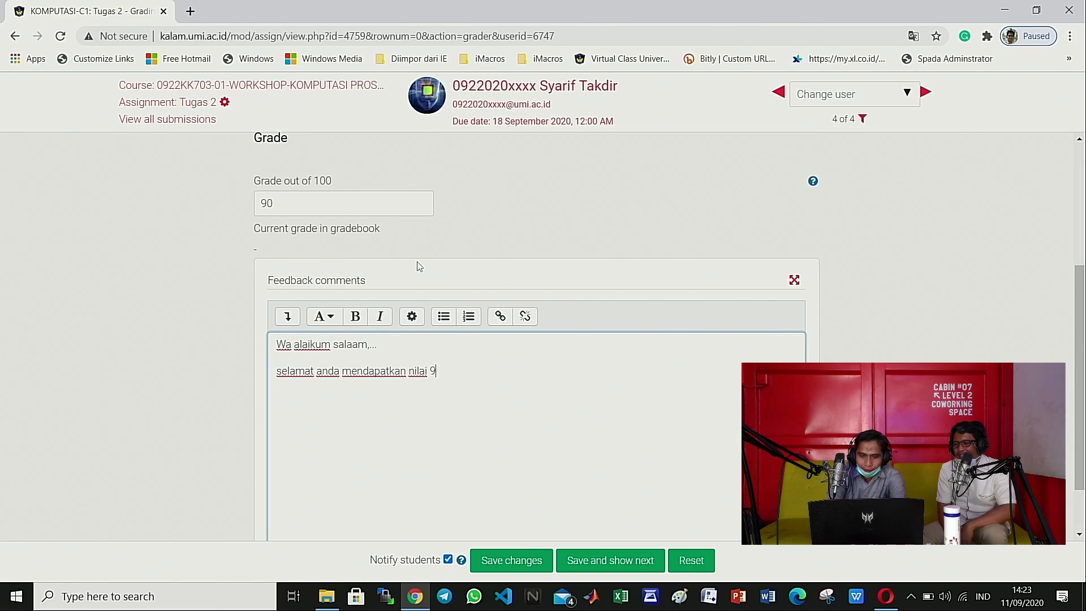
{"action": "type", "text": "0..."}
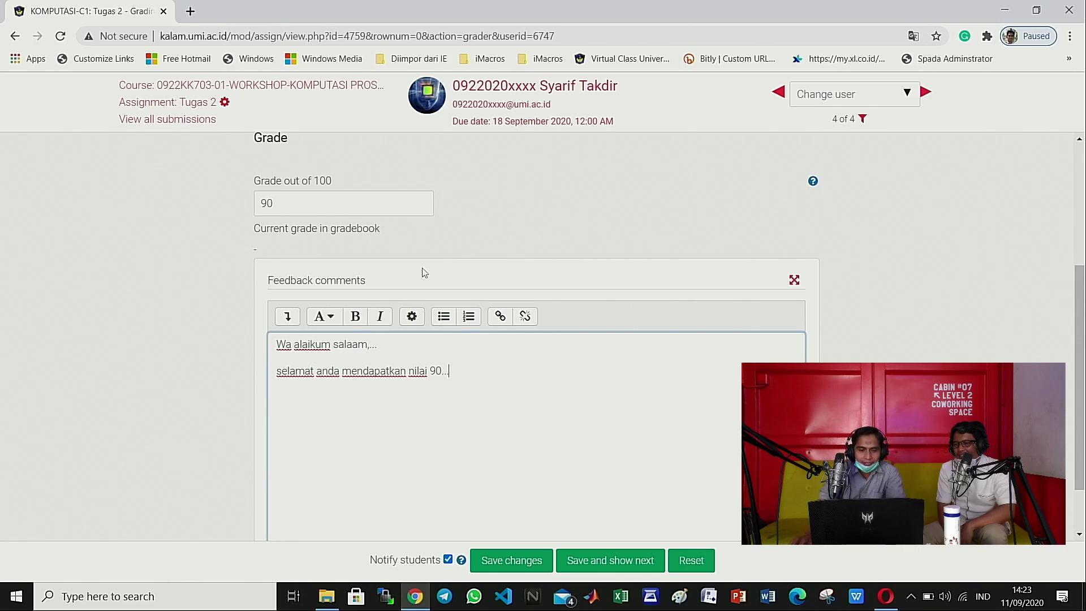
Step: Save the student's Tugas 2 grade and feedback comment, acknowledge the save notice and check the saved entries
{"action": "scroll", "coordinate": [763, 345], "scroll_direction": "down", "scroll_amount": 1}
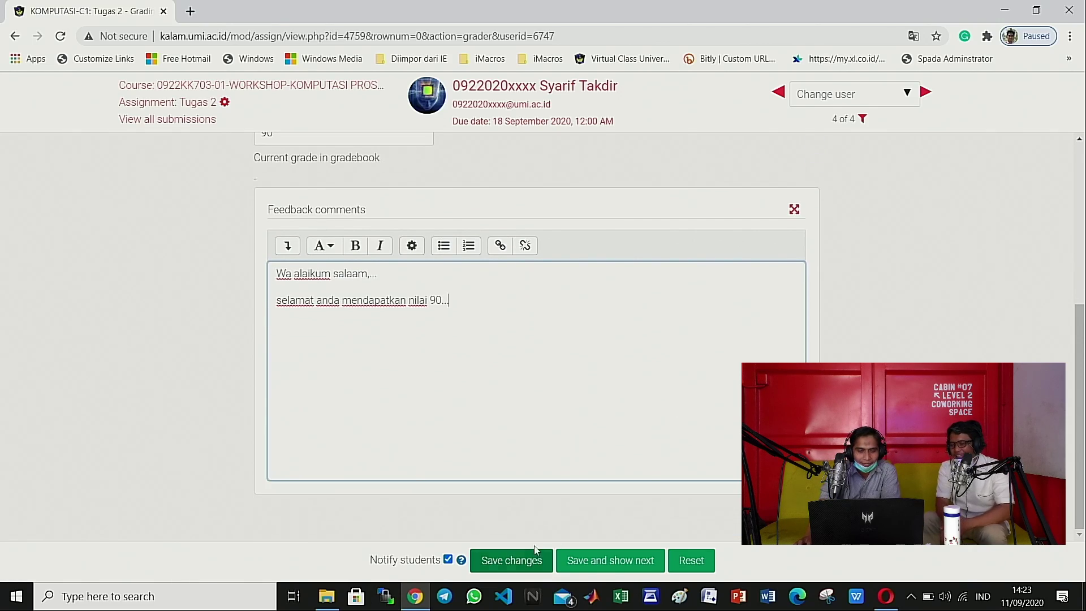
{"action": "left_click", "coordinate": [515, 561]}
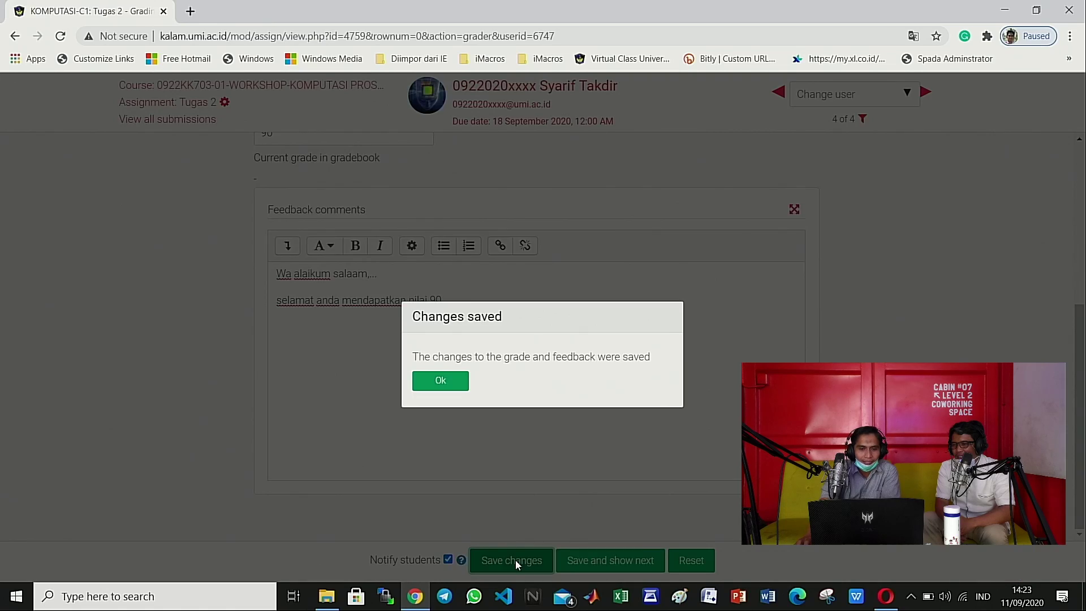
{"action": "left_click", "coordinate": [440, 382]}
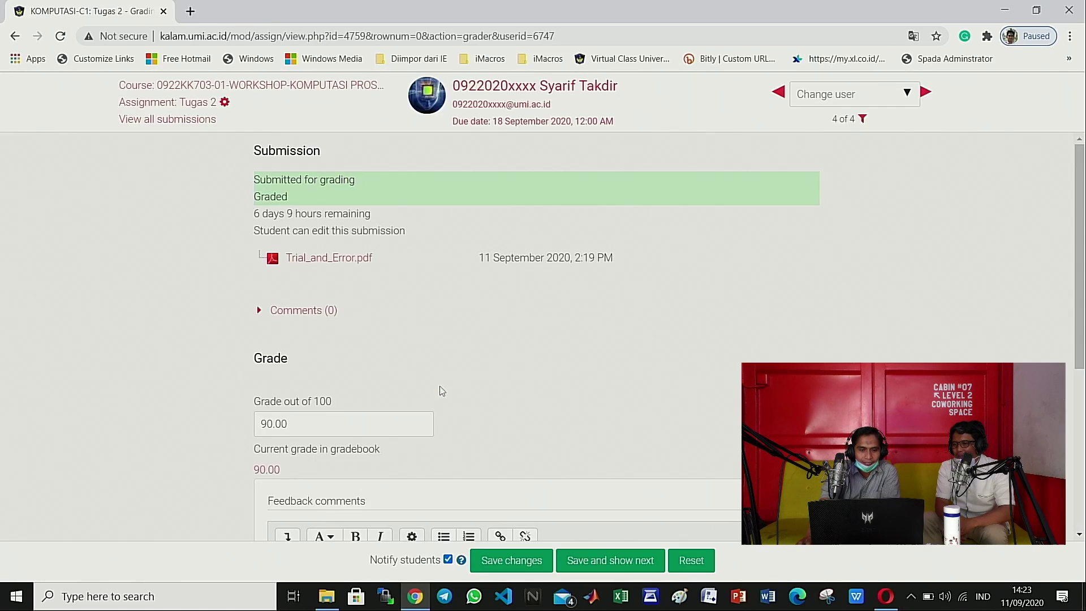
{"action": "scroll", "coordinate": [151, 457], "scroll_direction": "down", "scroll_amount": 3}
{"action": "scroll", "coordinate": [152, 457], "scroll_direction": "down", "scroll_amount": 1}
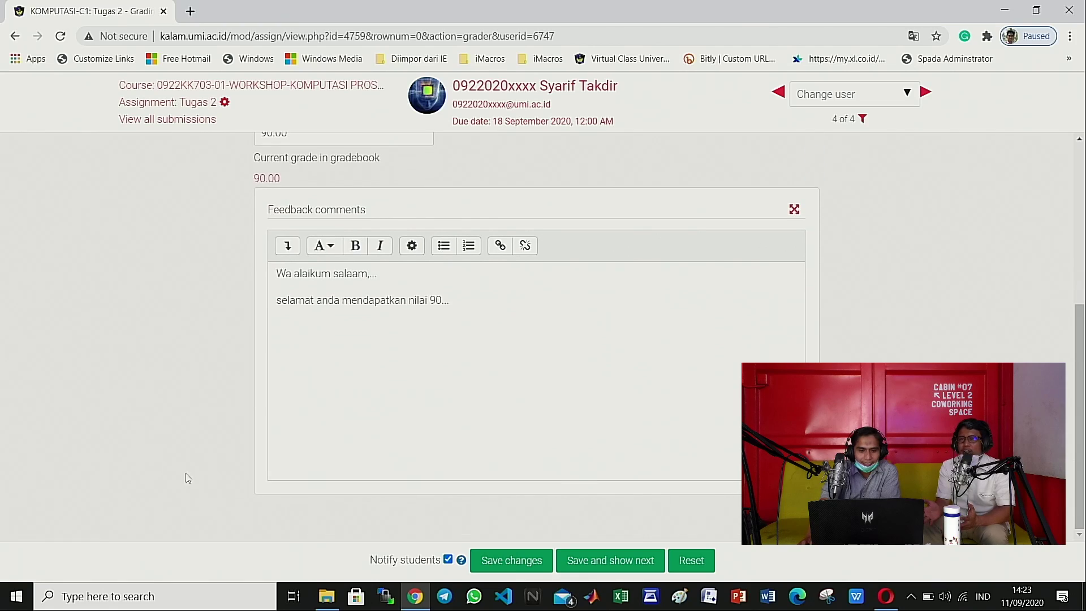
Step: Save and show the next student's grading page, look it over, and return to the Tugas 2 submissions table
{"action": "left_click", "coordinate": [589, 563]}
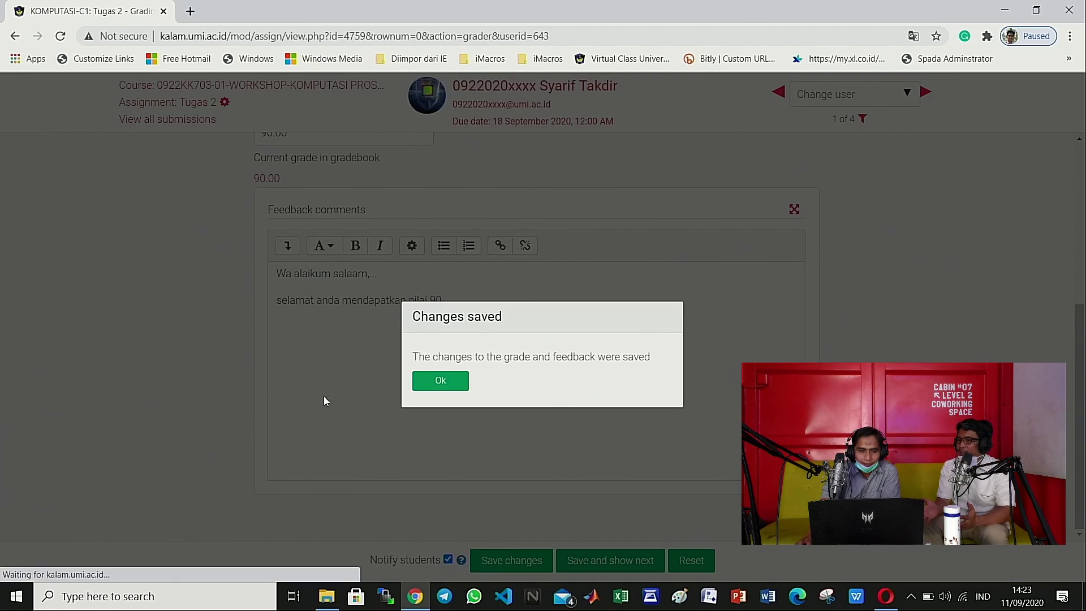
{"action": "left_click", "coordinate": [441, 381]}
{"action": "scroll", "coordinate": [114, 426], "scroll_direction": "down", "scroll_amount": 3}
{"action": "scroll", "coordinate": [116, 427], "scroll_direction": "up", "scroll_amount": 3}
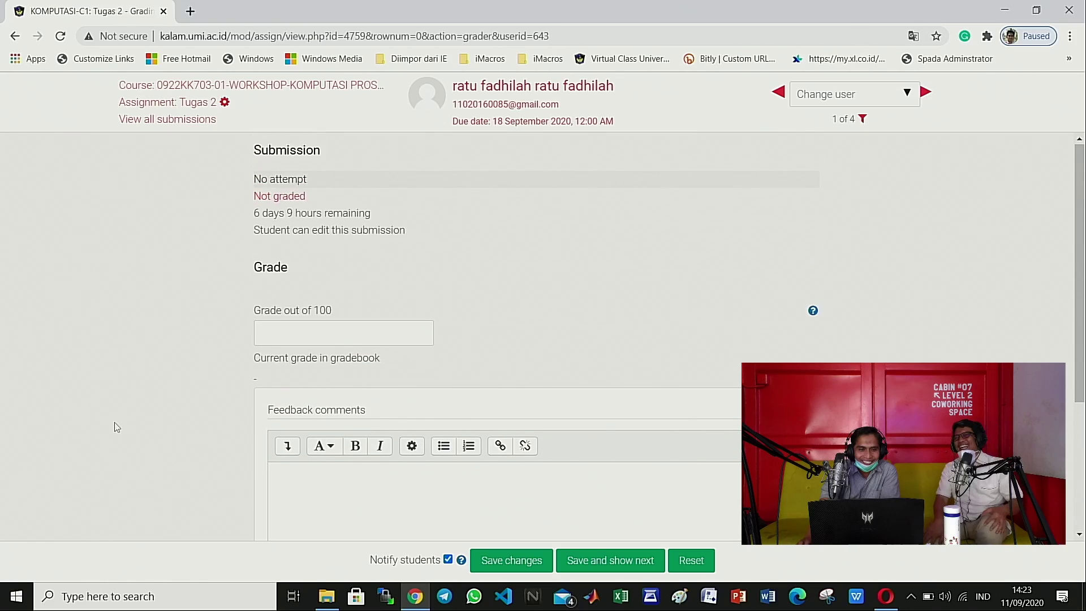
{"action": "left_click", "coordinate": [14, 35]}
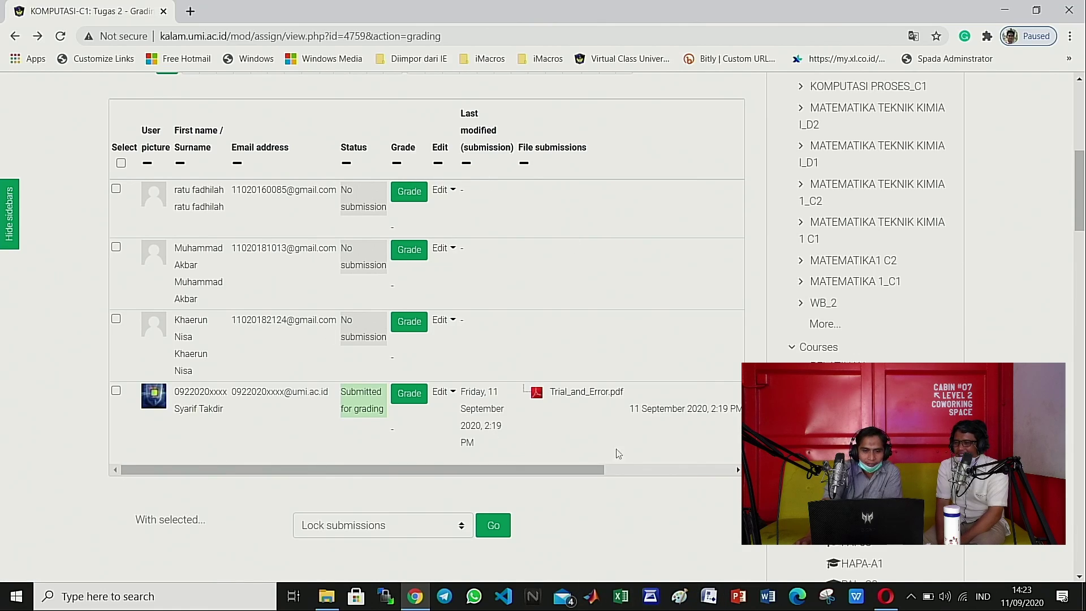
{"action": "left_click", "coordinate": [408, 402]}
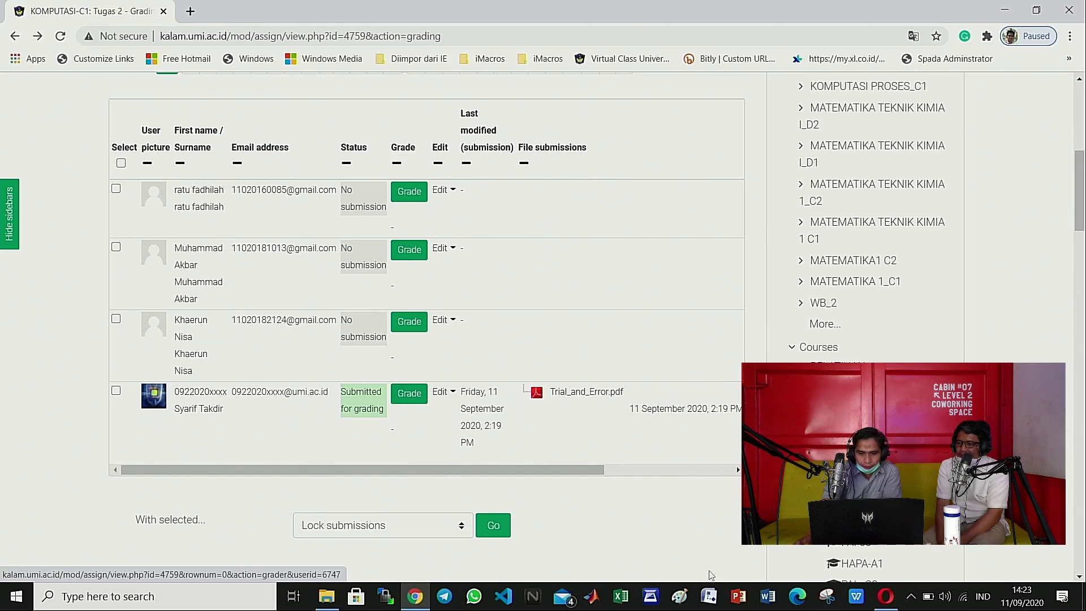
Step: Switch to the student's session in Opera and open the Tugas 2 assignment under Topic 4
{"action": "left_click", "coordinate": [886, 596]}
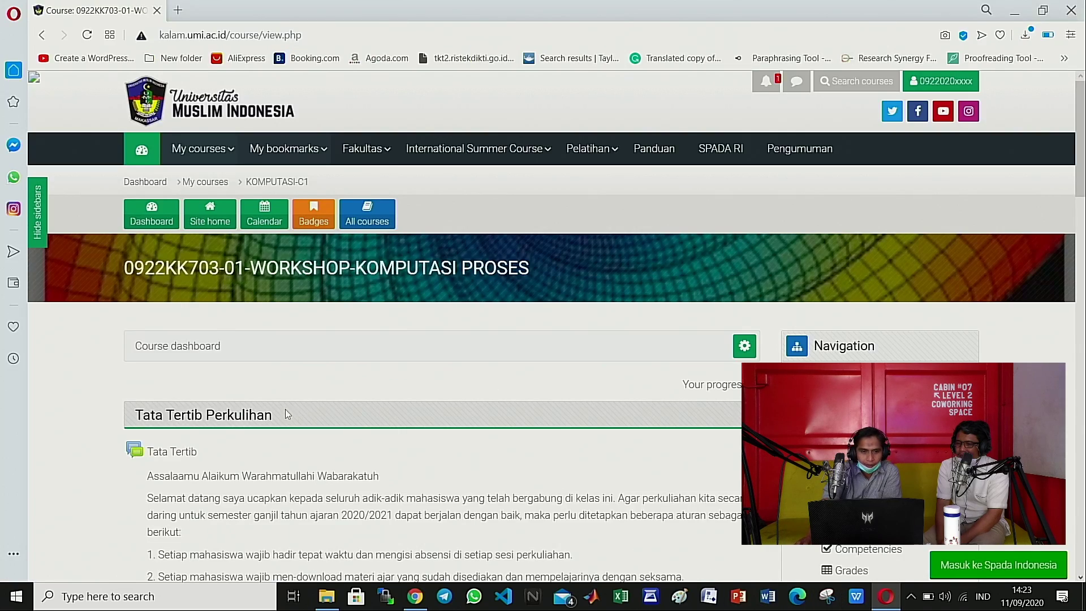
{"action": "scroll", "coordinate": [238, 340], "scroll_direction": "down", "scroll_amount": 15}
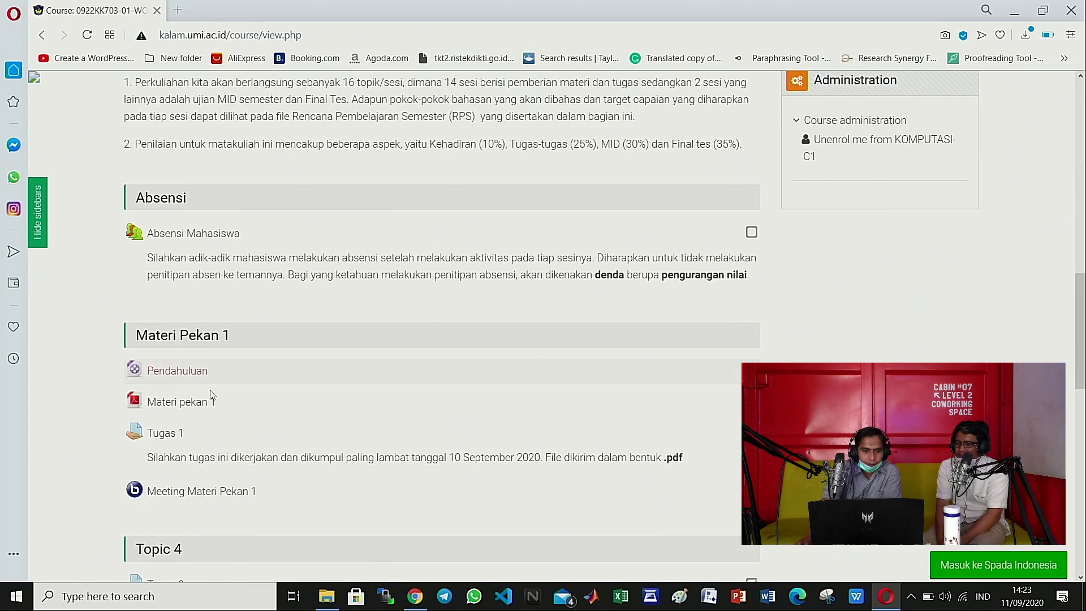
{"action": "scroll", "coordinate": [164, 430], "scroll_direction": "down", "scroll_amount": 5}
{"action": "left_click", "coordinate": [172, 234]}
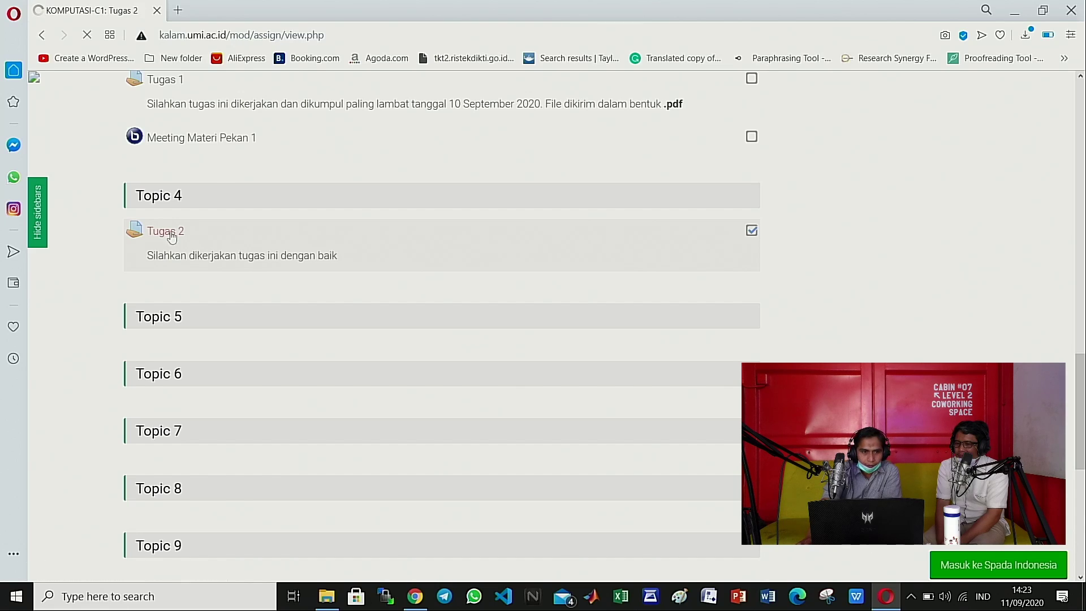
{"action": "scroll", "coordinate": [173, 236], "scroll_direction": "down", "scroll_amount": 6}
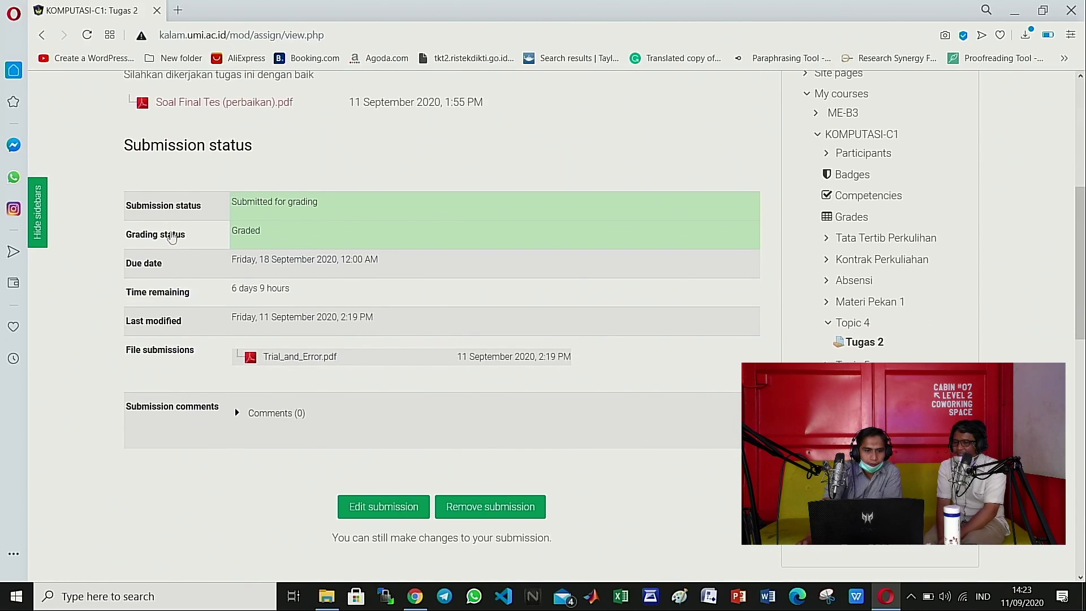
Step: Expand the submission comments and examine the student's Tugas 2 submission status, grade and feedback comments
{"action": "left_click", "coordinate": [275, 413]}
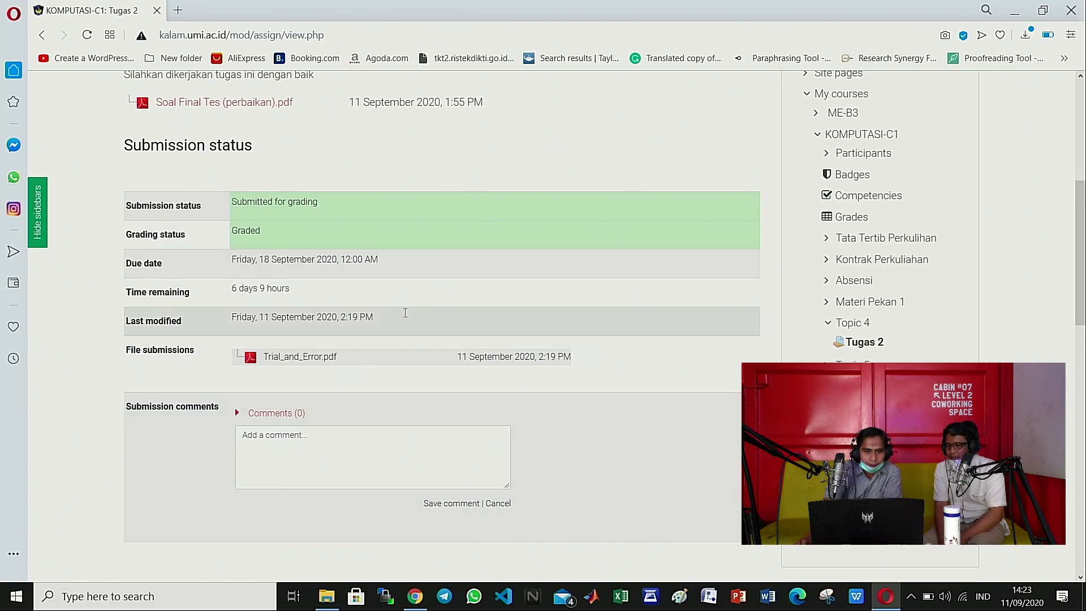
{"action": "scroll", "coordinate": [450, 285], "scroll_direction": "up", "scroll_amount": 5}
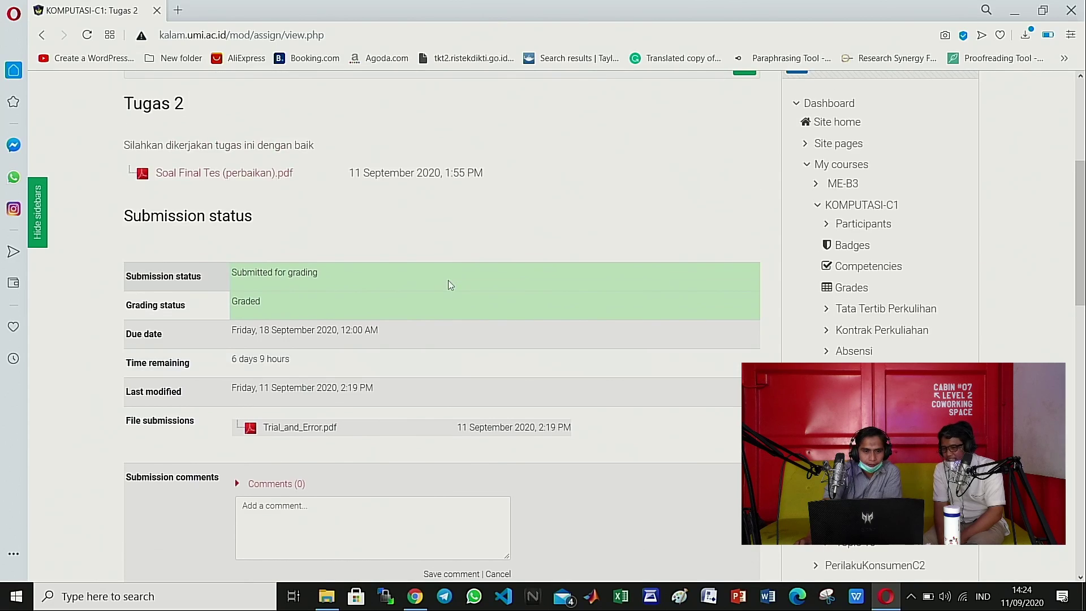
{"action": "scroll", "coordinate": [408, 257], "scroll_direction": "down", "scroll_amount": 4}
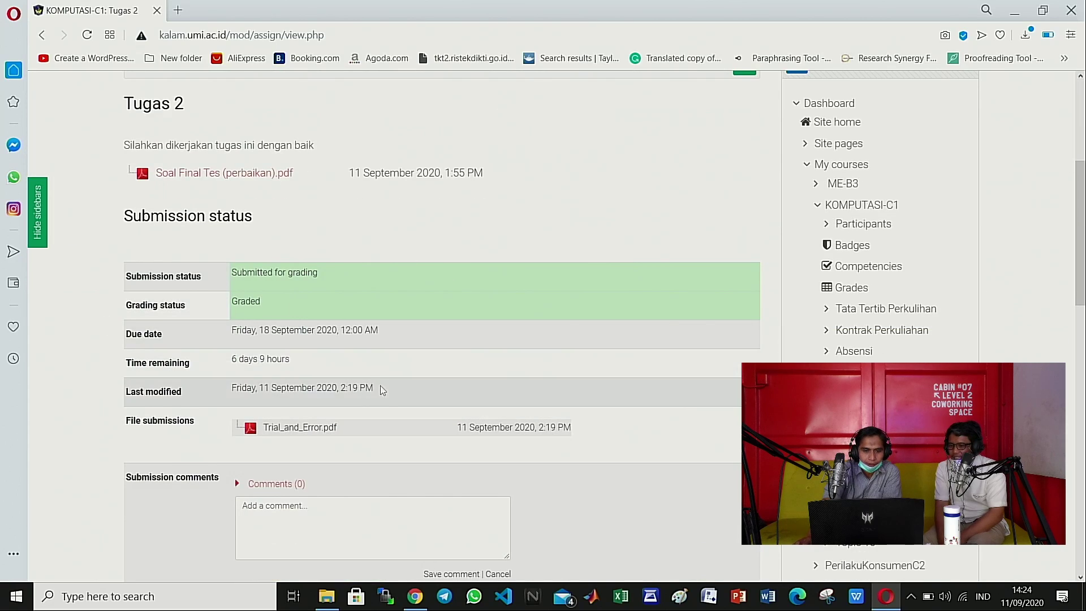
{"action": "scroll", "coordinate": [380, 385], "scroll_direction": "down", "scroll_amount": 5}
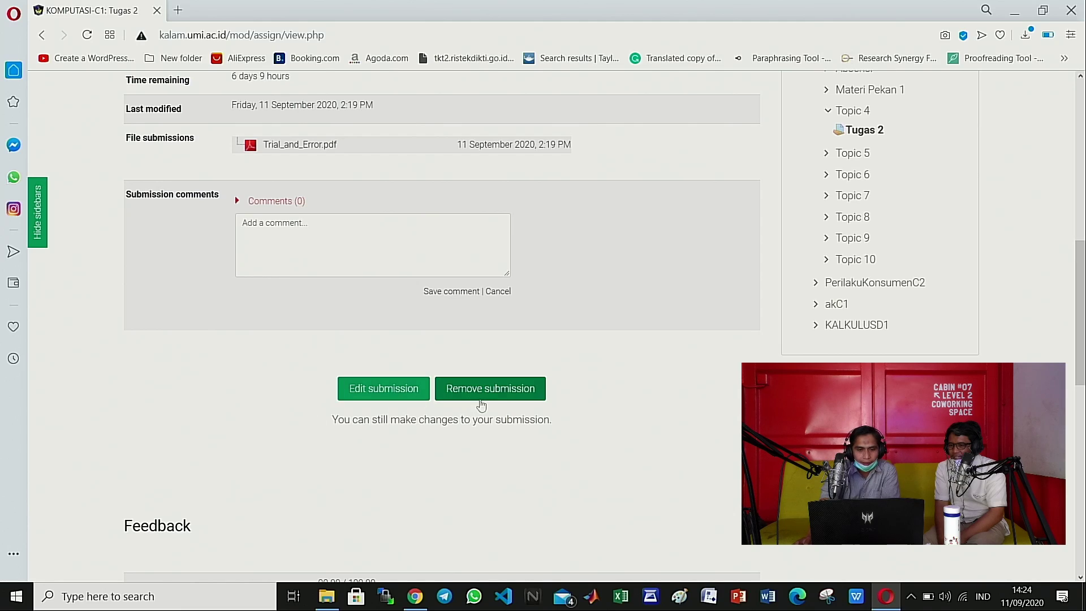
{"action": "scroll", "coordinate": [498, 397], "scroll_direction": "down", "scroll_amount": 9}
{"action": "scroll", "coordinate": [498, 398], "scroll_direction": "up", "scroll_amount": 15}
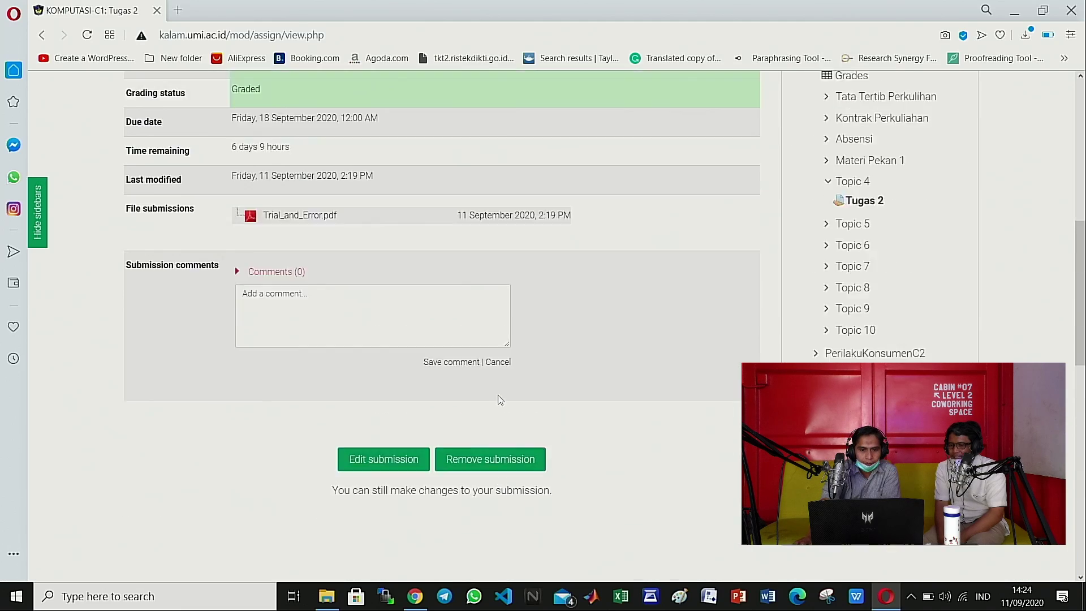
{"action": "scroll", "coordinate": [500, 399], "scroll_direction": "down", "scroll_amount": 12}
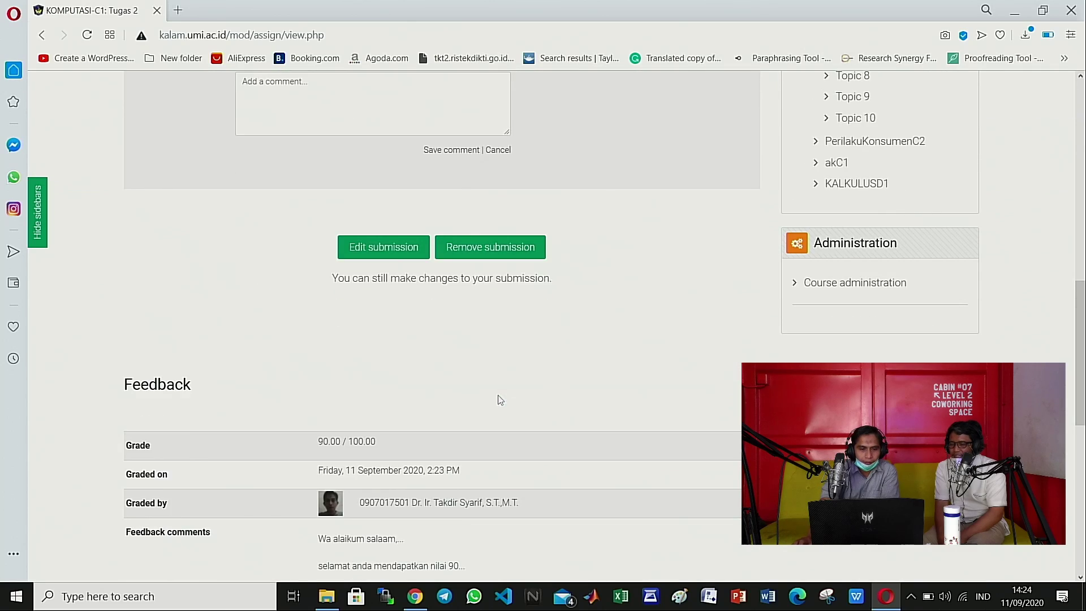
{"action": "scroll", "coordinate": [219, 259], "scroll_direction": "up", "scroll_amount": 13}
Step: Go to the student's dashboard and reopen the 0922KK703-01-WORKSHOP-KOMPUTASI PROSES course from the recently accessed courses
{"action": "left_click", "coordinate": [155, 220]}
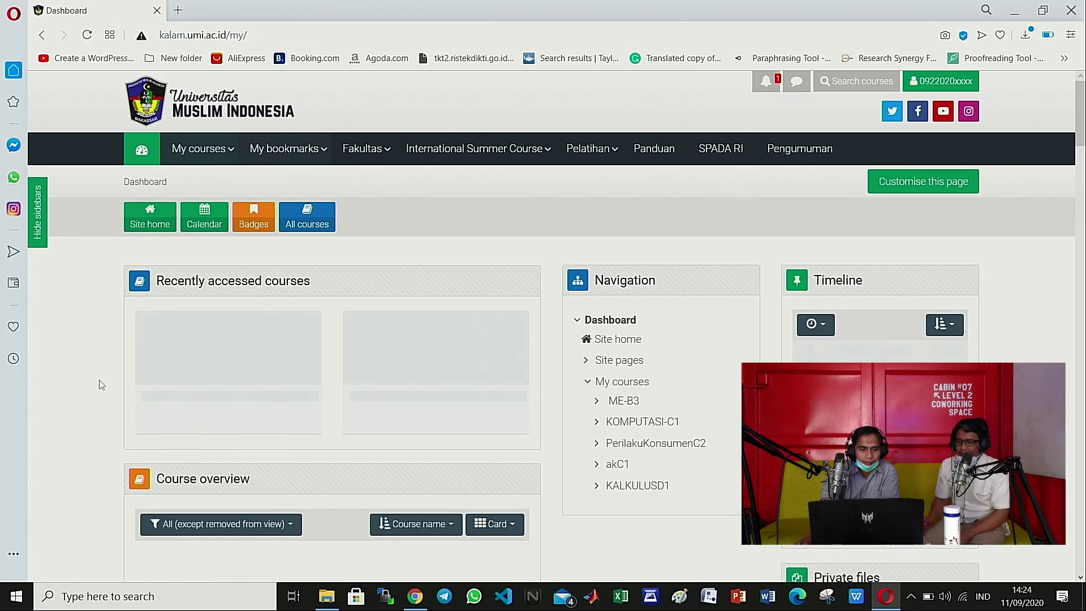
{"action": "scroll", "coordinate": [101, 385], "scroll_direction": "down", "scroll_amount": 10}
{"action": "scroll", "coordinate": [100, 384], "scroll_direction": "down", "scroll_amount": 3}
{"action": "scroll", "coordinate": [101, 385], "scroll_direction": "up", "scroll_amount": 11}
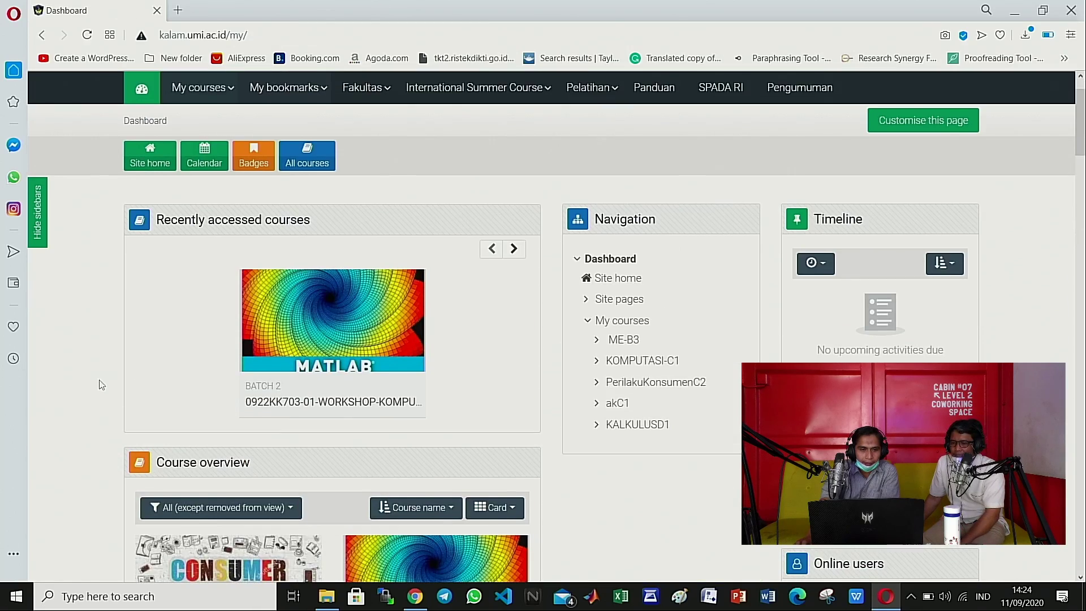
{"action": "left_click", "coordinate": [318, 403]}
{"action": "scroll", "coordinate": [143, 395], "scroll_direction": "down", "scroll_amount": 6}
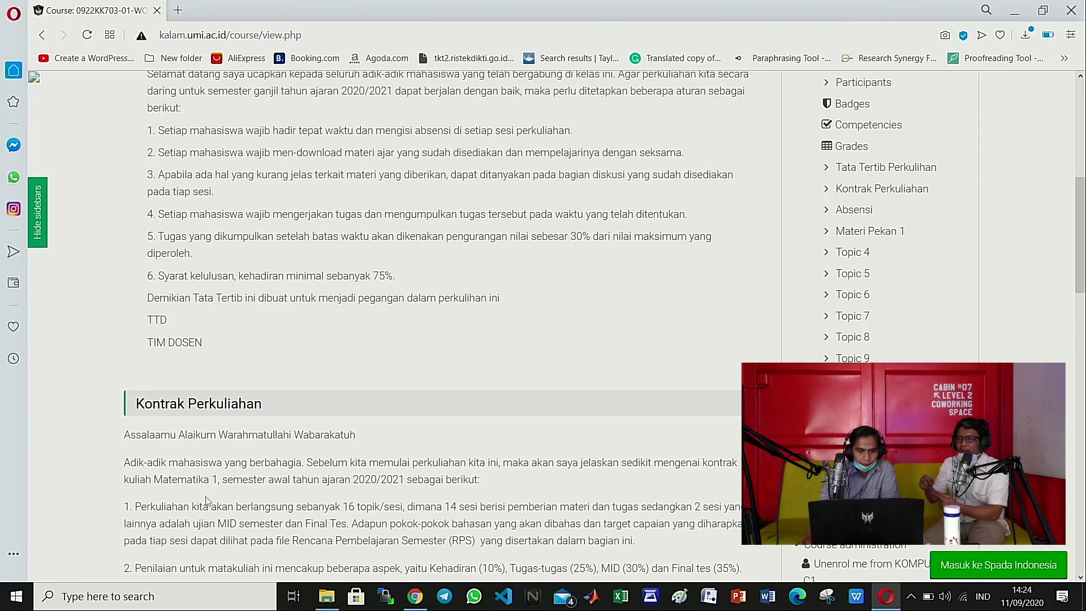
Step: Switch to the lecturer's session in Chrome, return to the KOMPUTASI-C1 course page and open Absensi Mahasiswa under Absensi
{"action": "left_click", "coordinate": [413, 601]}
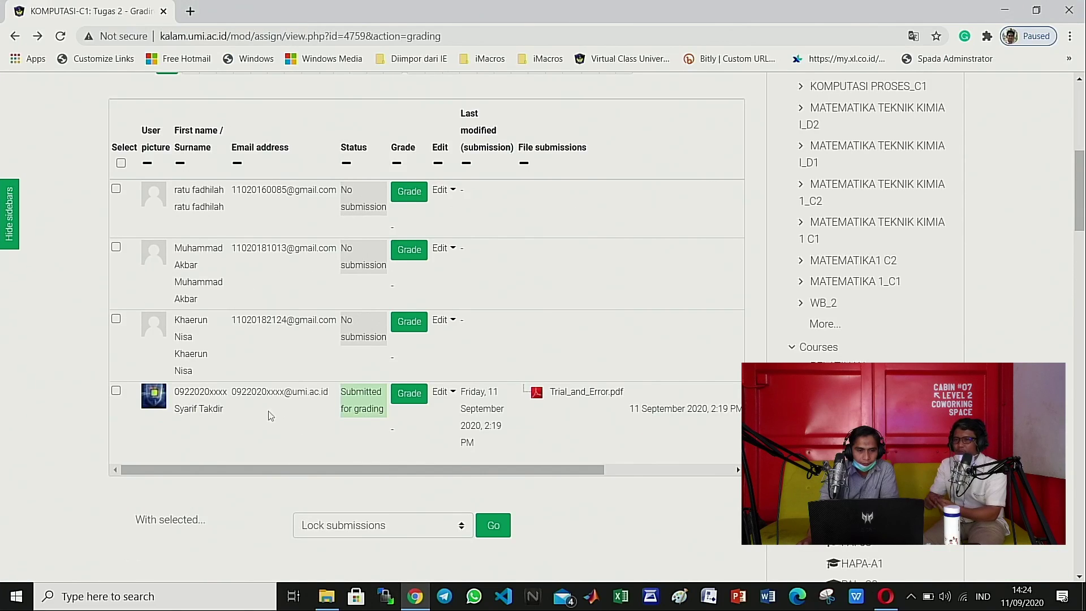
{"action": "scroll", "coordinate": [271, 416], "scroll_direction": "up", "scroll_amount": 8}
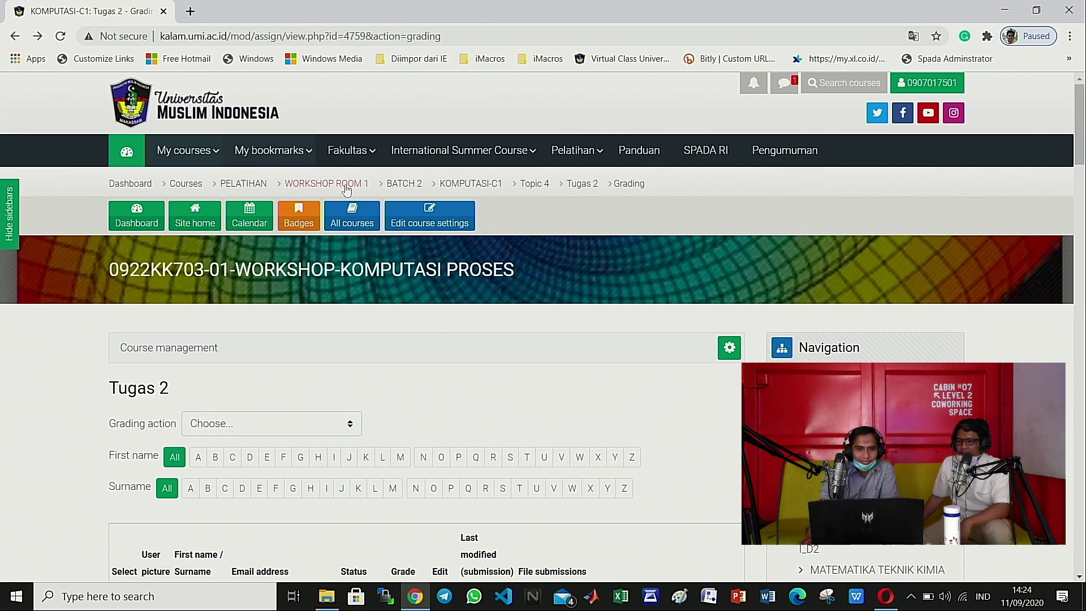
{"action": "left_click", "coordinate": [478, 186]}
{"action": "scroll", "coordinate": [427, 308], "scroll_direction": "down", "scroll_amount": 10}
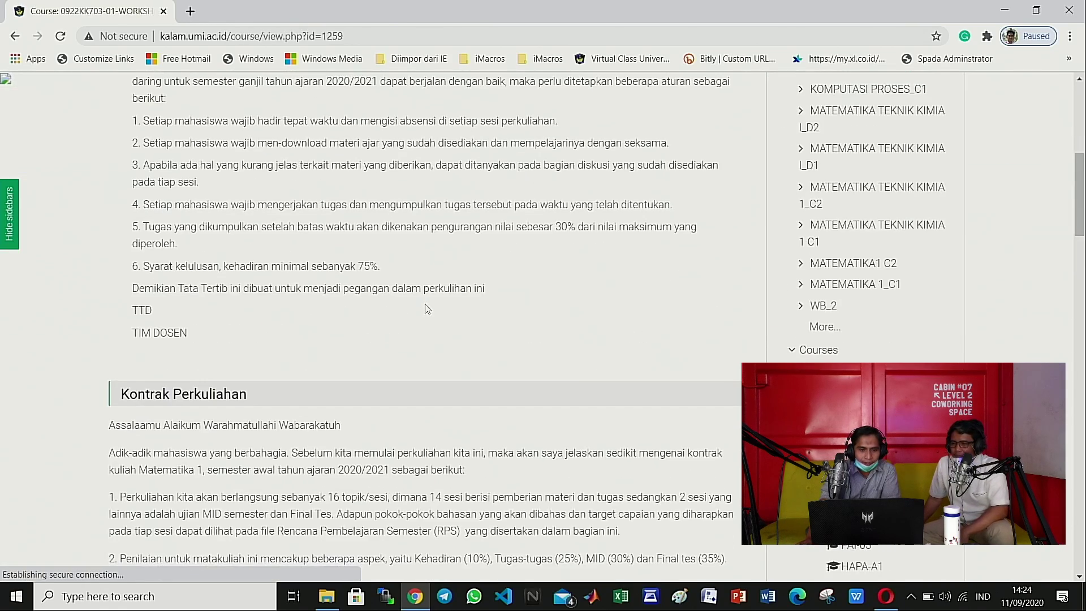
{"action": "scroll", "coordinate": [427, 308], "scroll_direction": "down", "scroll_amount": 6}
{"action": "scroll", "coordinate": [328, 315], "scroll_direction": "up", "scroll_amount": 10}
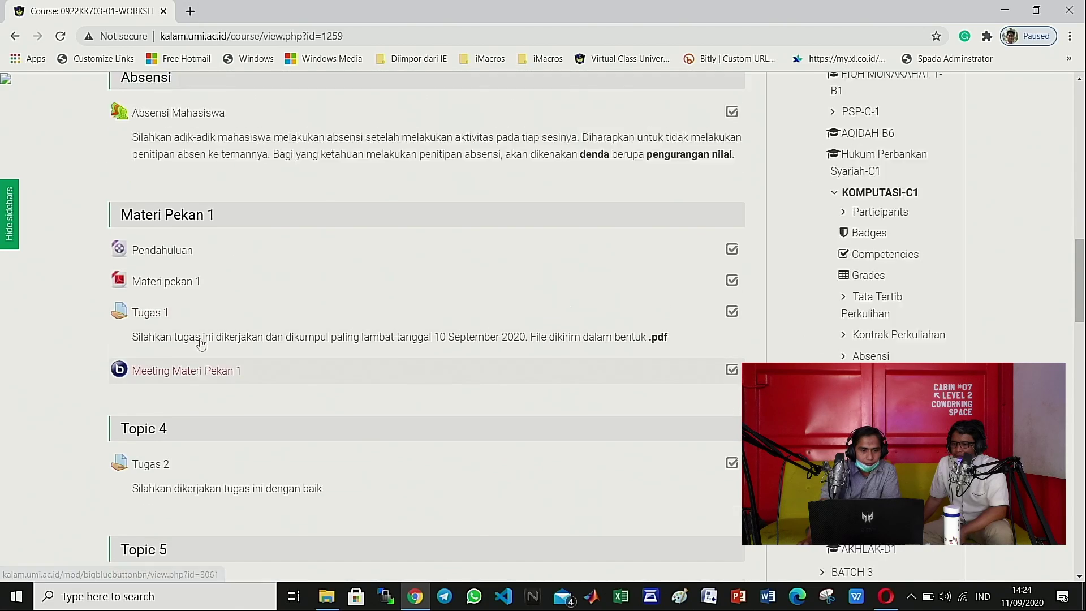
{"action": "scroll", "coordinate": [193, 347], "scroll_direction": "down", "scroll_amount": 3}
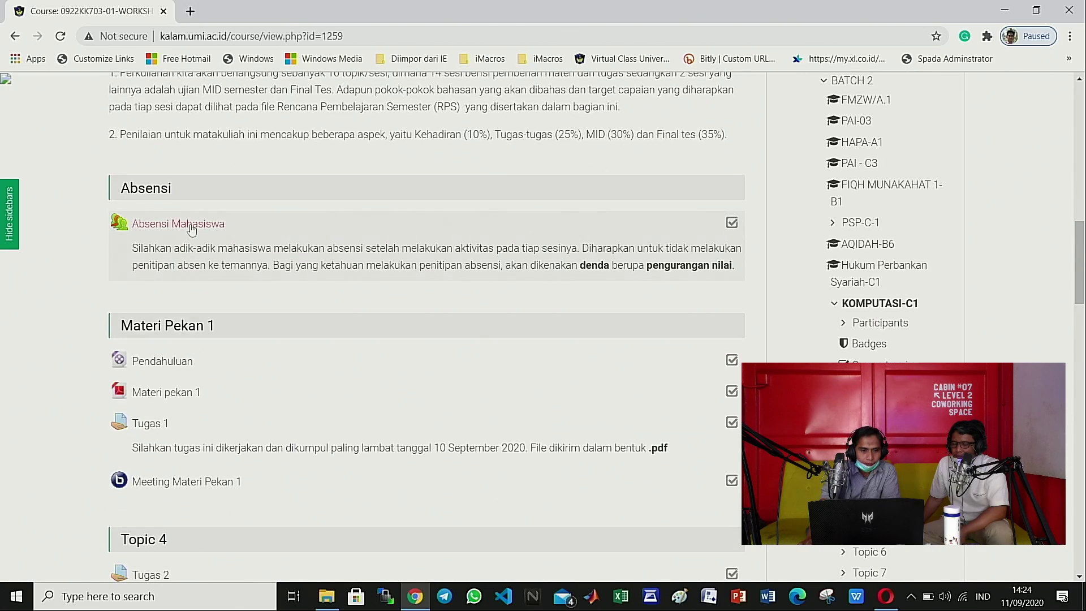
{"action": "left_click", "coordinate": [185, 224]}
{"action": "scroll", "coordinate": [401, 360], "scroll_direction": "down", "scroll_amount": 6}
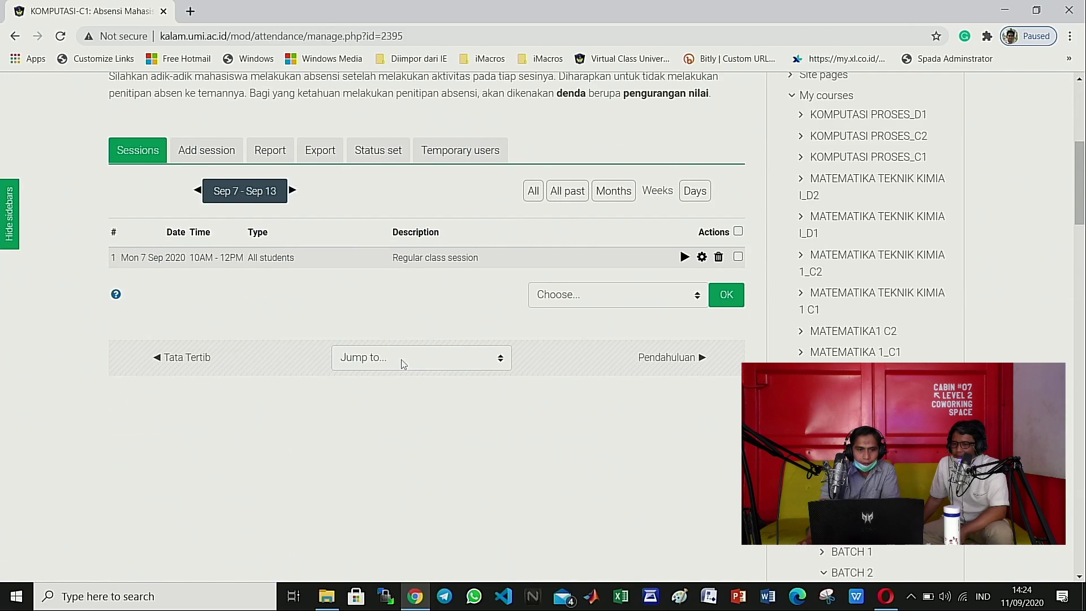
Step: Add an attendance session for all students on 11 September 2020 from 14:00 to 15:00
{"action": "left_click", "coordinate": [222, 156]}
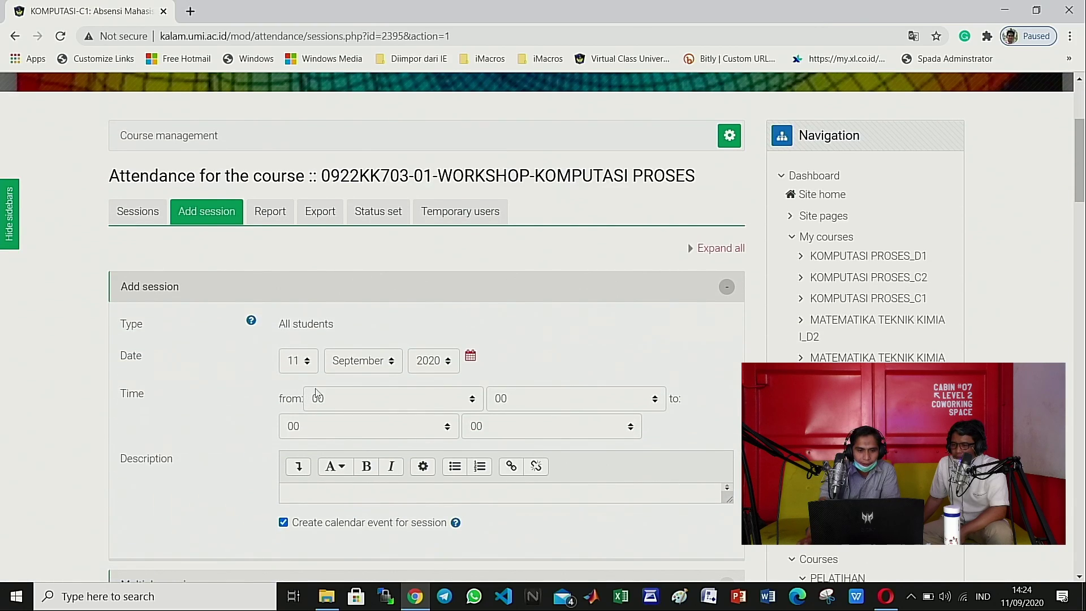
{"action": "left_click", "coordinate": [340, 405]}
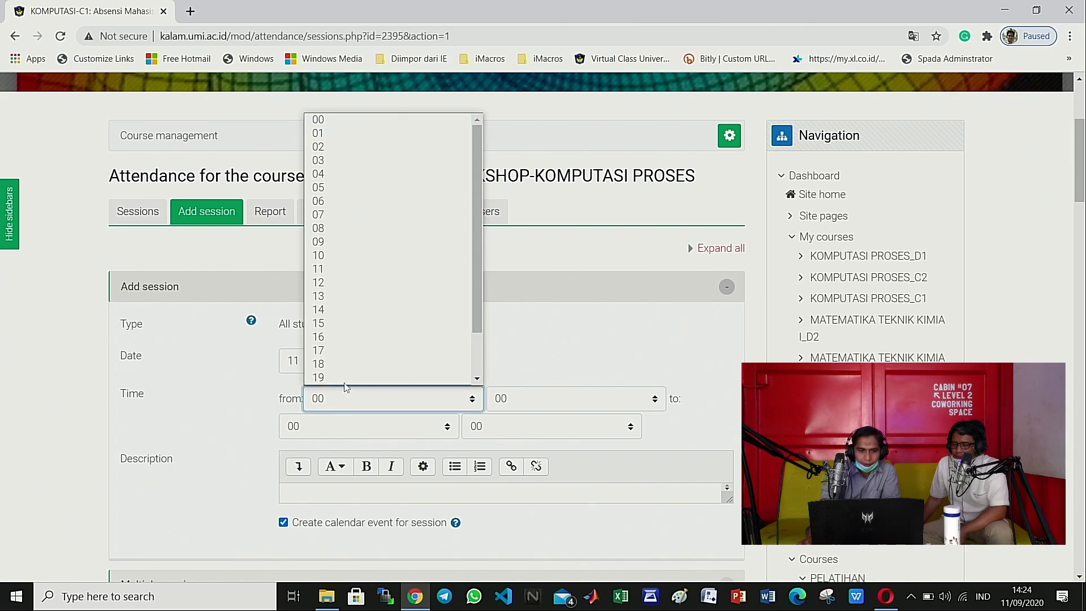
{"action": "scroll", "coordinate": [340, 385], "scroll_direction": "down", "scroll_amount": 1}
{"action": "left_click", "coordinate": [349, 269]}
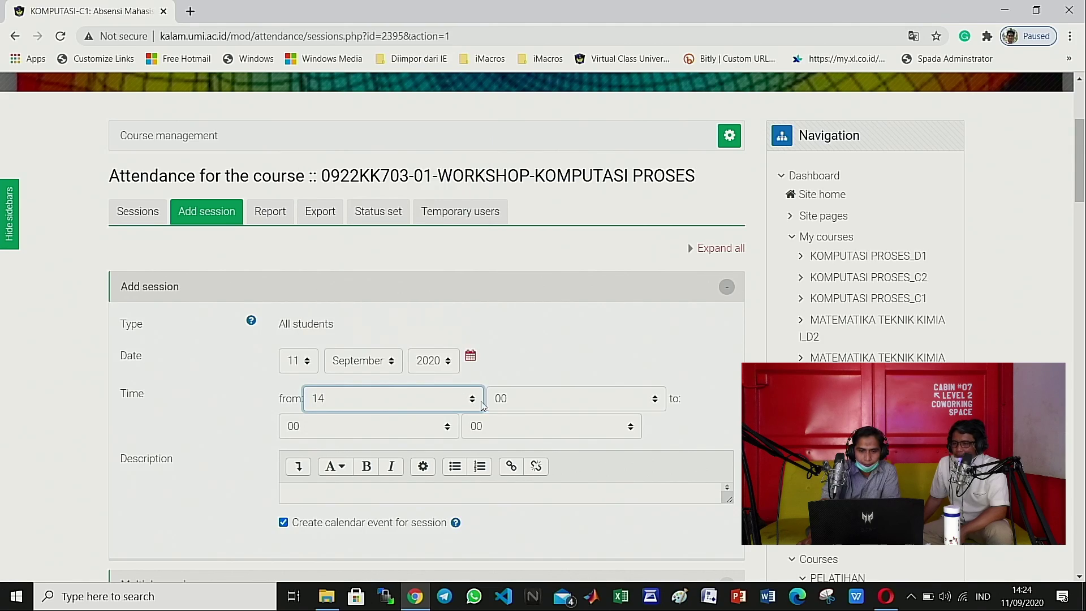
{"action": "left_click", "coordinate": [355, 434]}
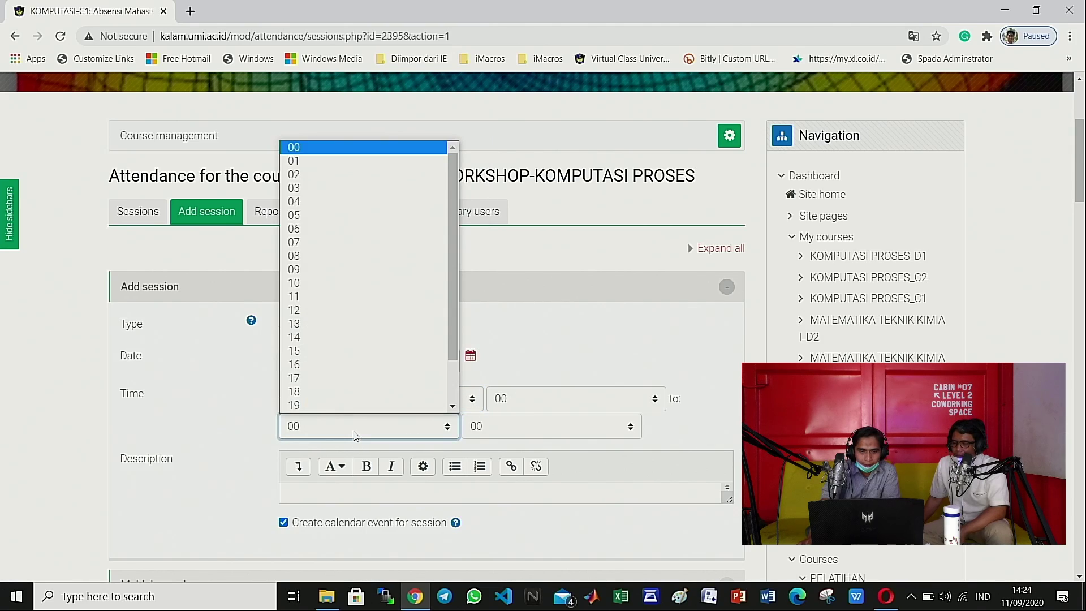
{"action": "left_click", "coordinate": [312, 351]}
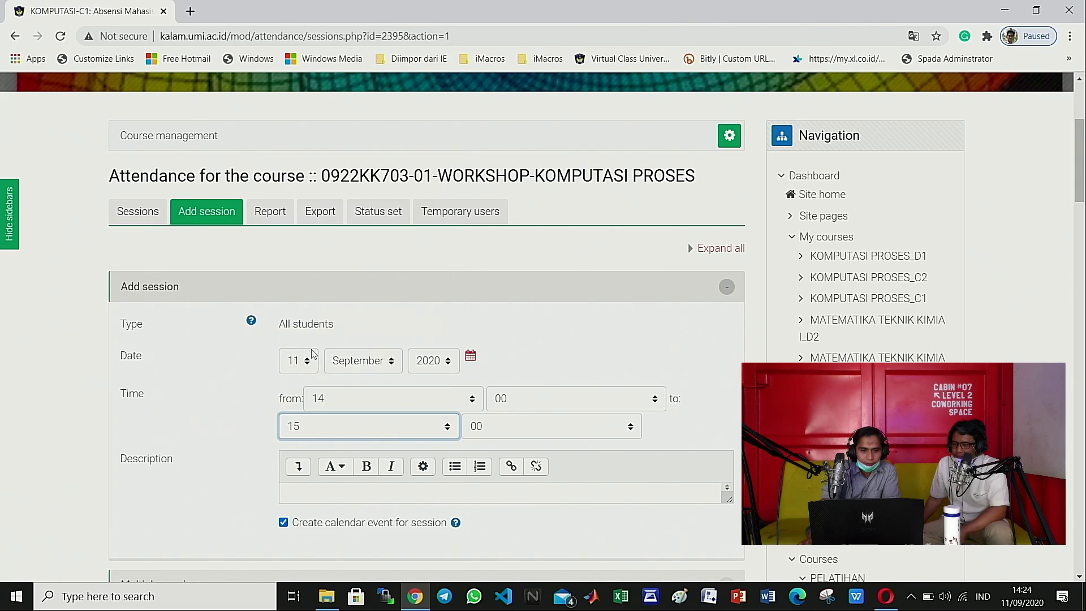
{"action": "scroll", "coordinate": [408, 452], "scroll_direction": "down", "scroll_amount": 4}
{"action": "scroll", "coordinate": [317, 502], "scroll_direction": "down", "scroll_amount": 7}
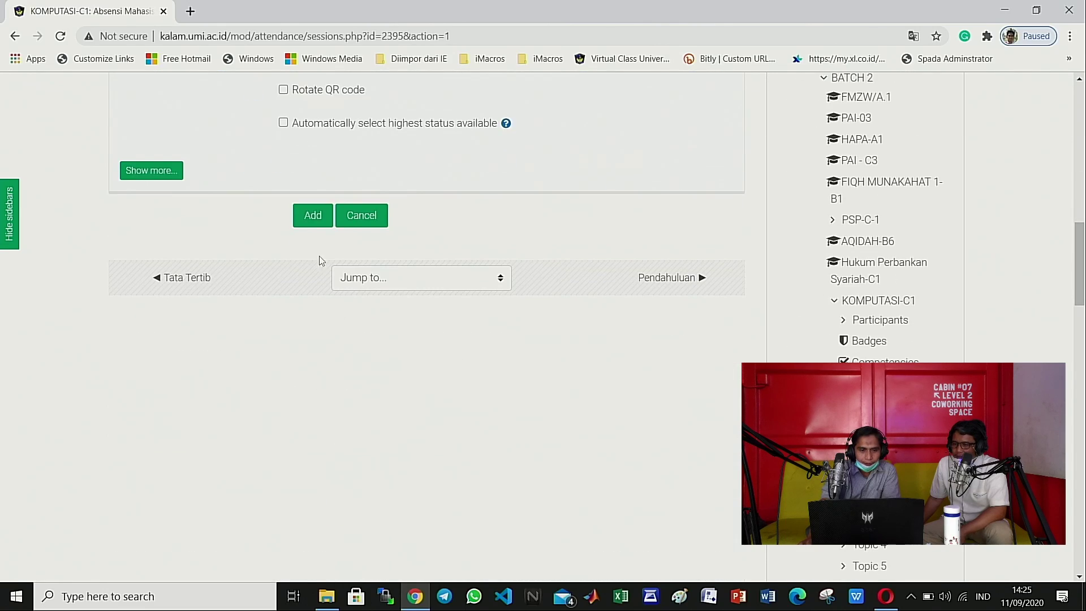
{"action": "left_click", "coordinate": [310, 214]}
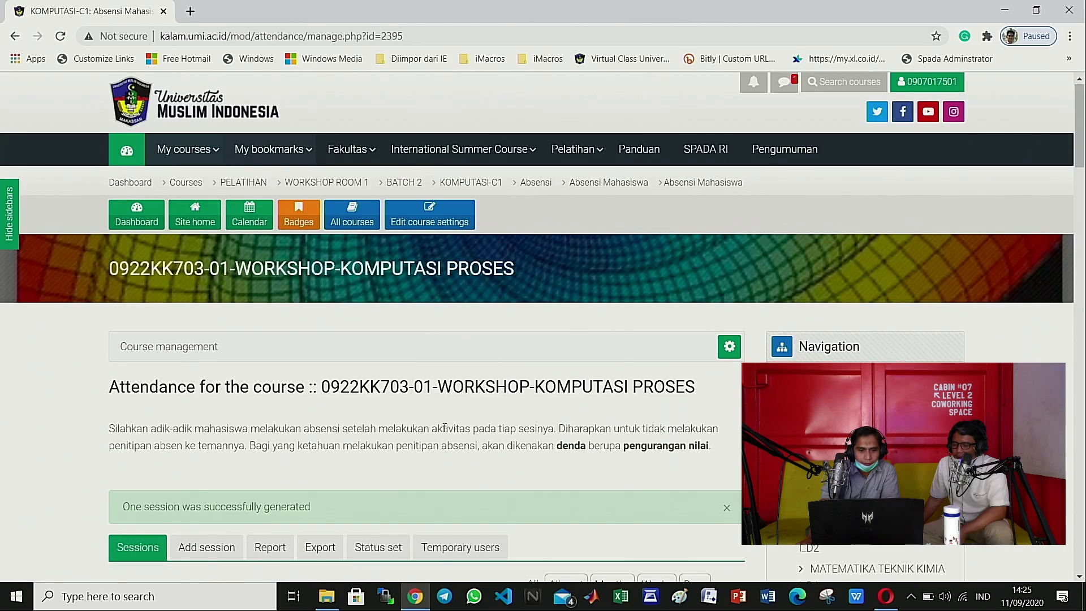
{"action": "scroll", "coordinate": [444, 430], "scroll_direction": "down", "scroll_amount": 7}
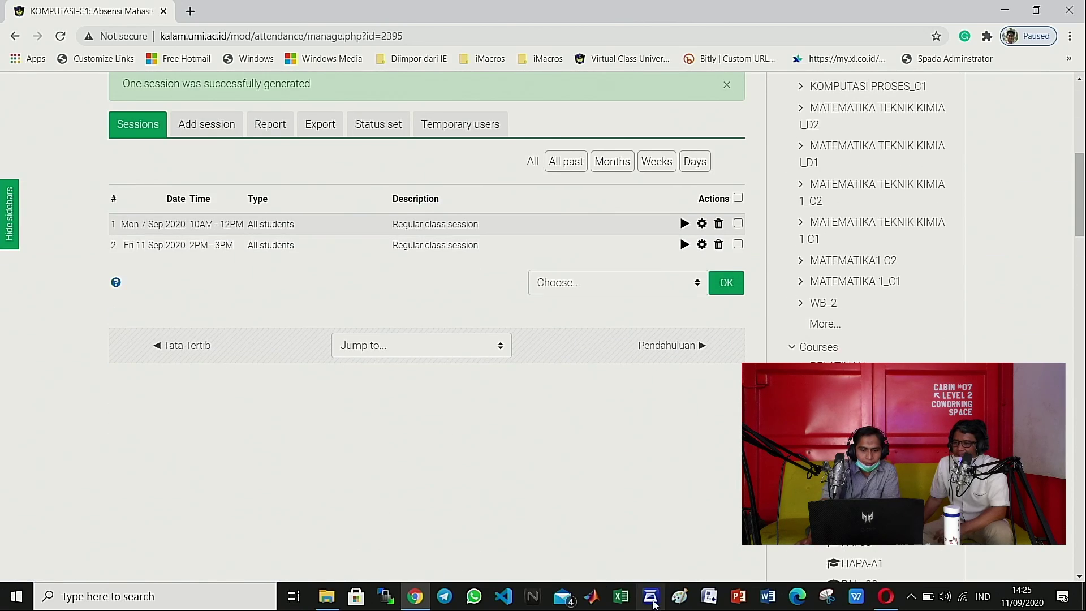
Step: Switch to the student's session in Opera, reload the KOMPUTASI-C1 course page and open Absensi Mahasiswa
{"action": "left_click", "coordinate": [885, 596]}
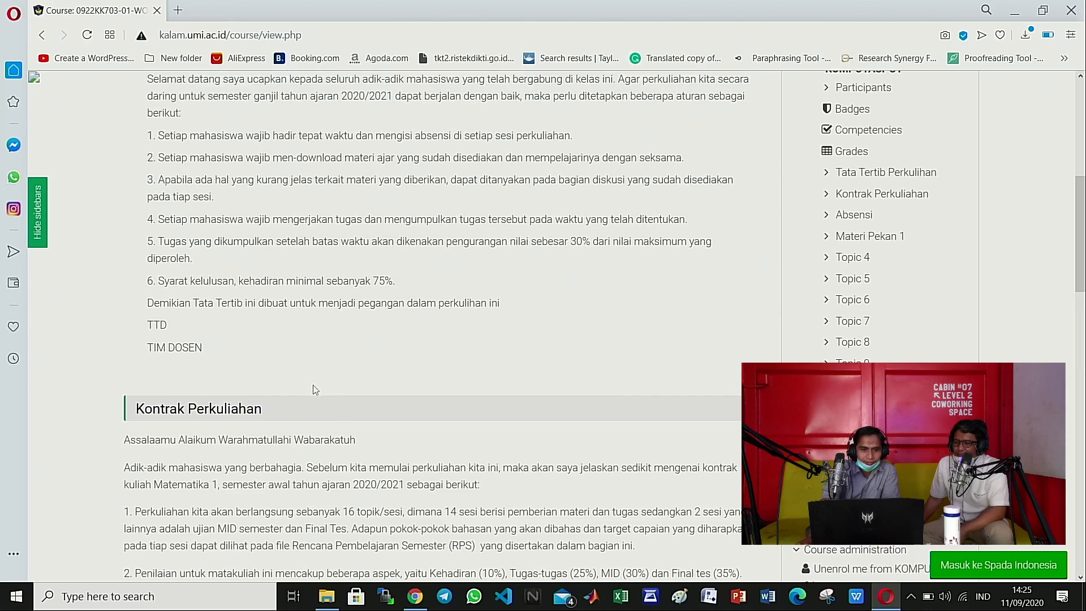
{"action": "scroll", "coordinate": [313, 388], "scroll_direction": "up", "scroll_amount": 8}
{"action": "left_click", "coordinate": [87, 37]}
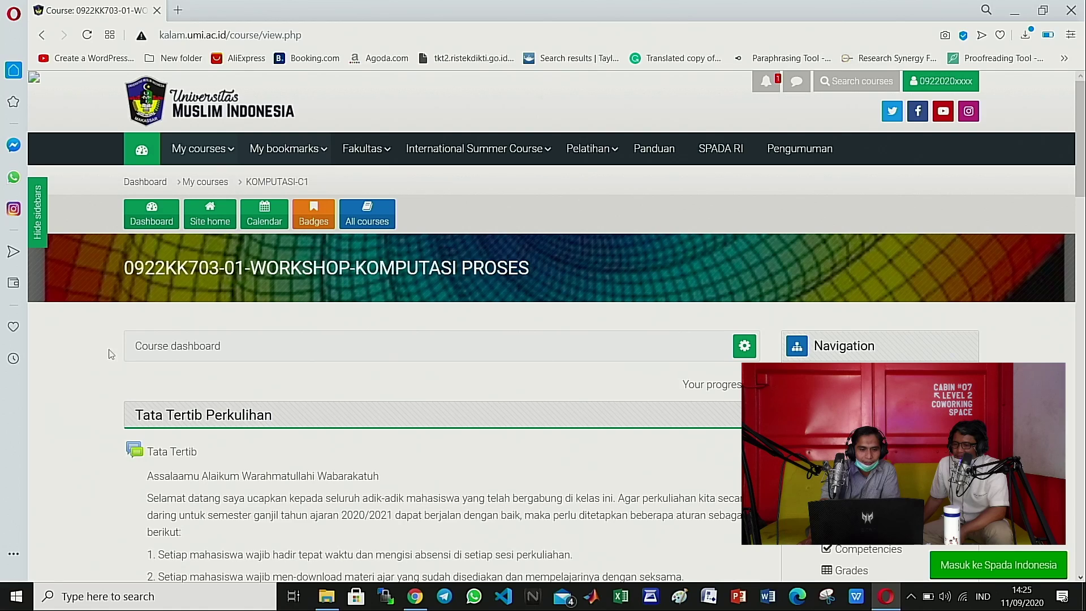
{"action": "scroll", "coordinate": [108, 355], "scroll_direction": "down", "scroll_amount": 10}
{"action": "left_click", "coordinate": [160, 382]}
{"action": "scroll", "coordinate": [165, 383], "scroll_direction": "down", "scroll_amount": 3}
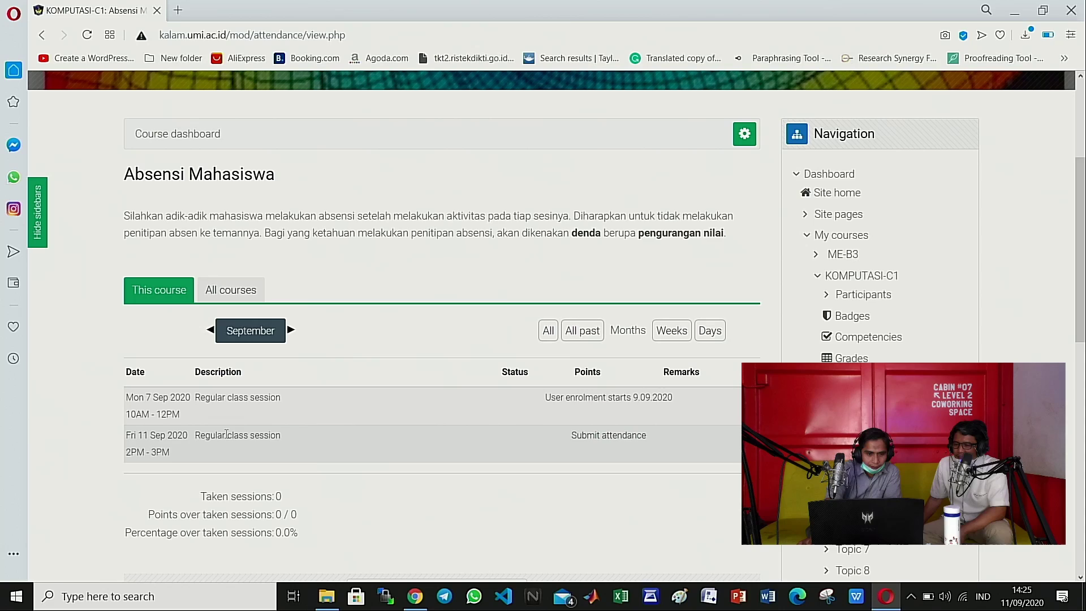
Step: Submit the student's attendance as Present for the 11 September 2020 2PM session and save it
{"action": "left_click", "coordinate": [591, 437]}
{"action": "scroll", "coordinate": [495, 443], "scroll_direction": "down", "scroll_amount": 3}
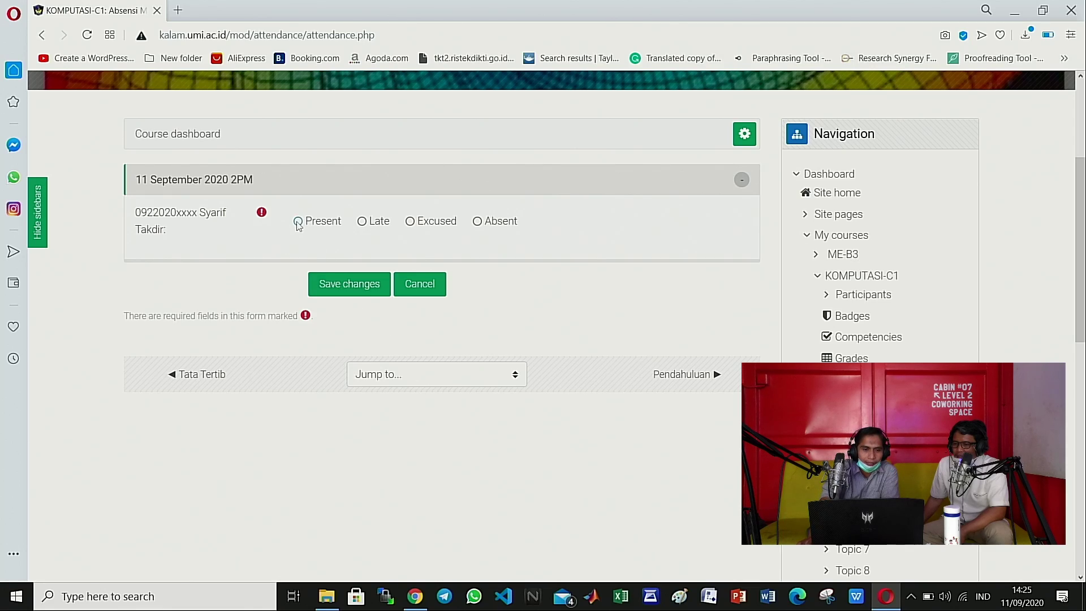
{"action": "left_click", "coordinate": [367, 290]}
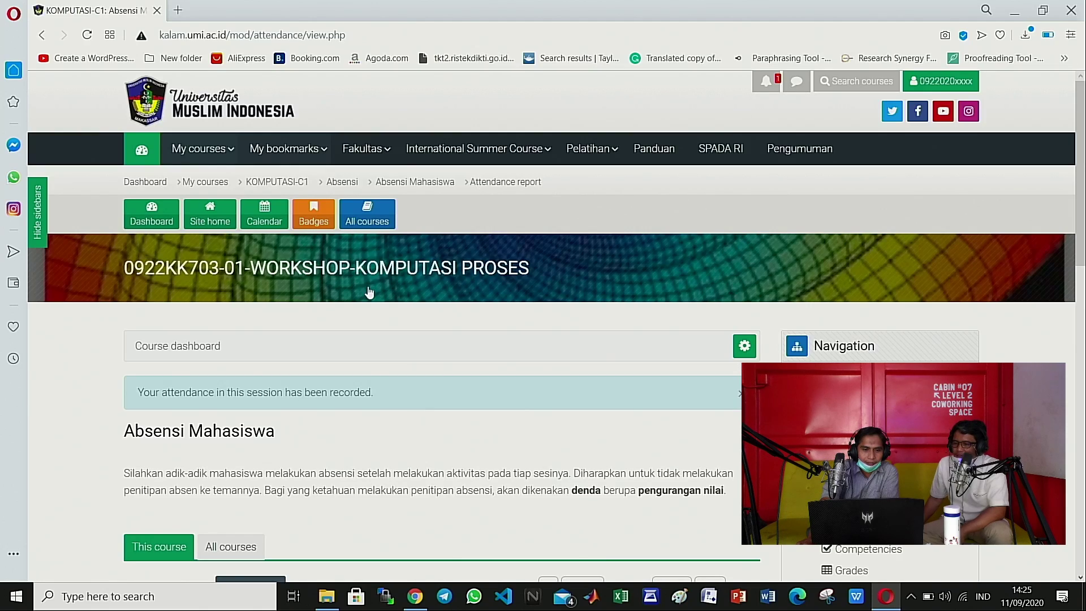
Step: Examine the student's September attendance table, including the status, points and remarks of both sessions
{"action": "scroll", "coordinate": [379, 404], "scroll_direction": "down", "scroll_amount": 5}
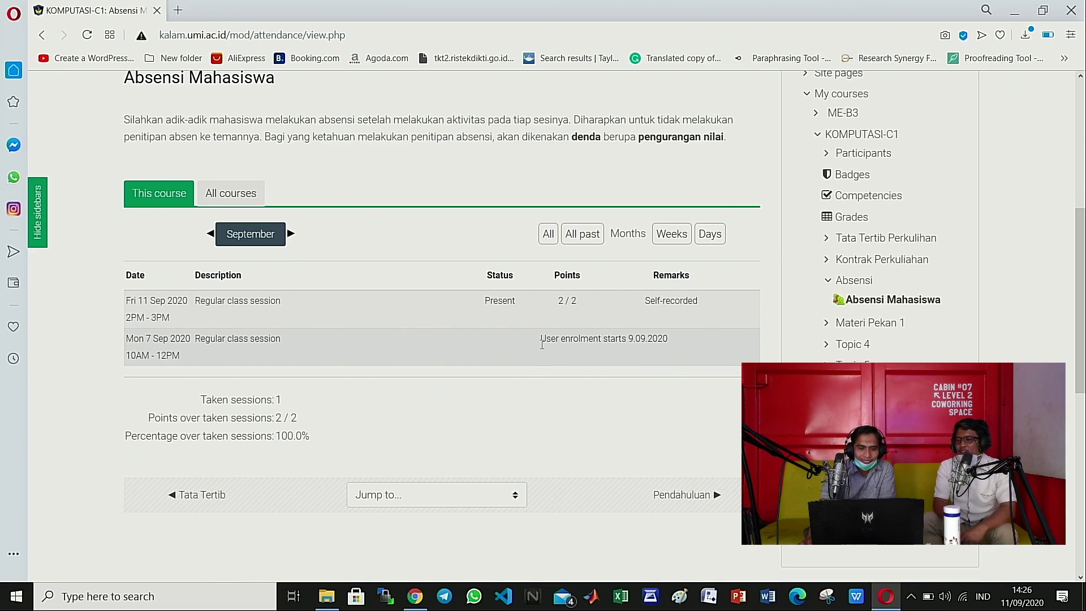
{"action": "left_click_drag", "start_coordinate": [542, 342], "coordinate": [673, 348]}
{"action": "left_click", "coordinate": [680, 349]}
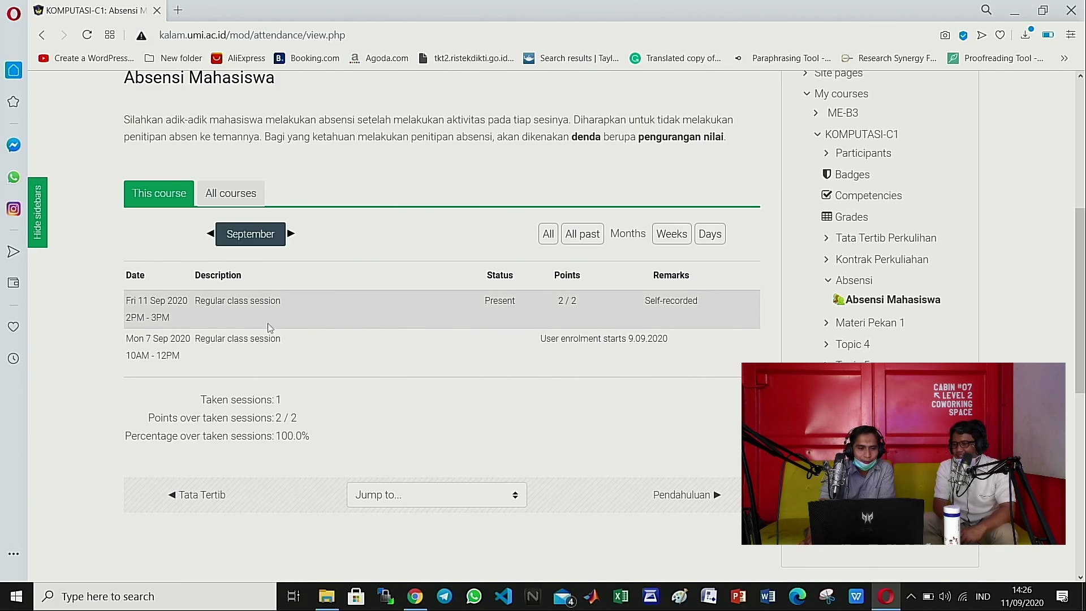
{"action": "scroll", "coordinate": [354, 371], "scroll_direction": "down", "scroll_amount": 3}
{"action": "scroll", "coordinate": [354, 371], "scroll_direction": "up", "scroll_amount": 8}
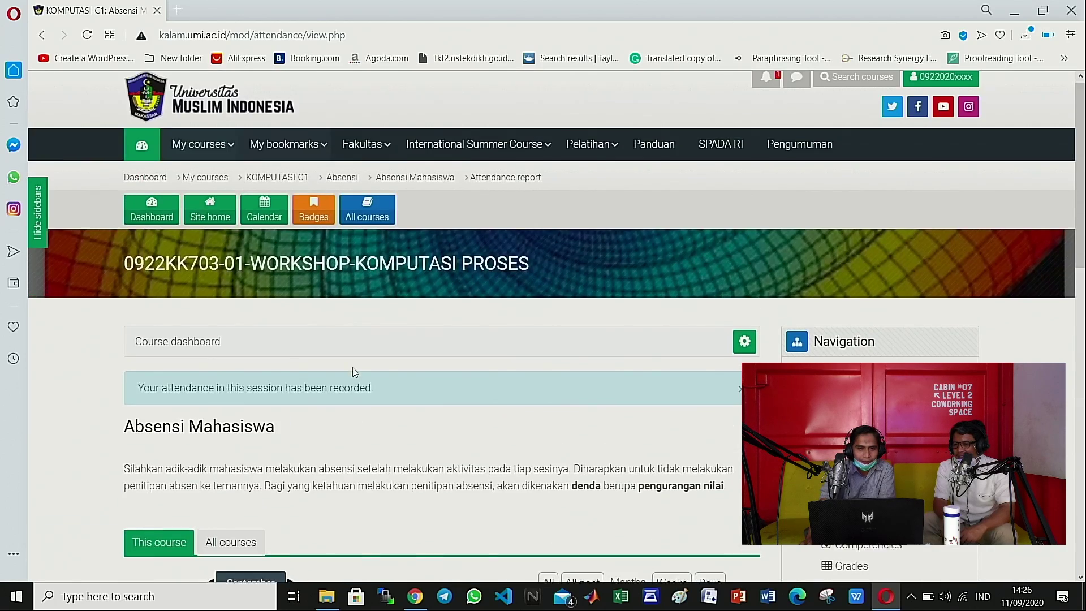
Step: Switch to the lecturer's session in Chrome, reload the session list and open the attendance taken for the 11 September 2PM session
{"action": "left_click", "coordinate": [416, 594]}
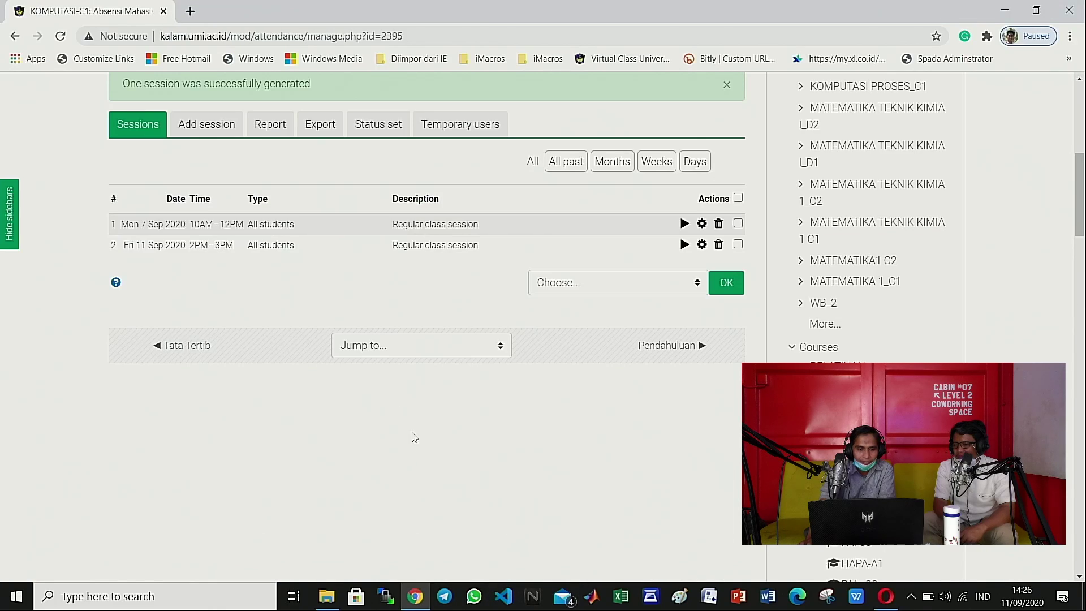
{"action": "left_click", "coordinate": [60, 35]}
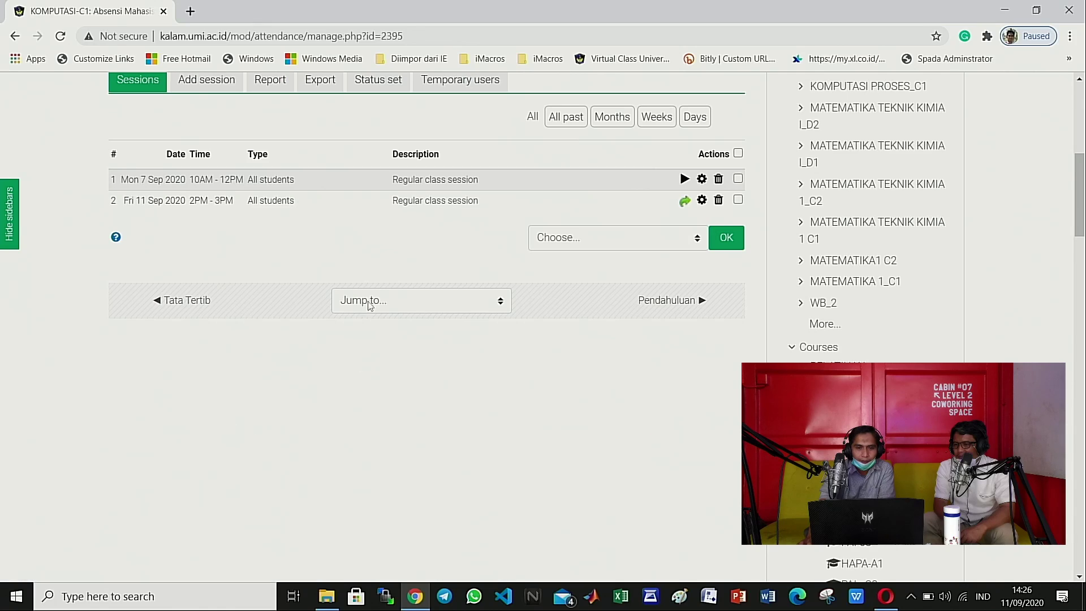
{"action": "left_click", "coordinate": [685, 204]}
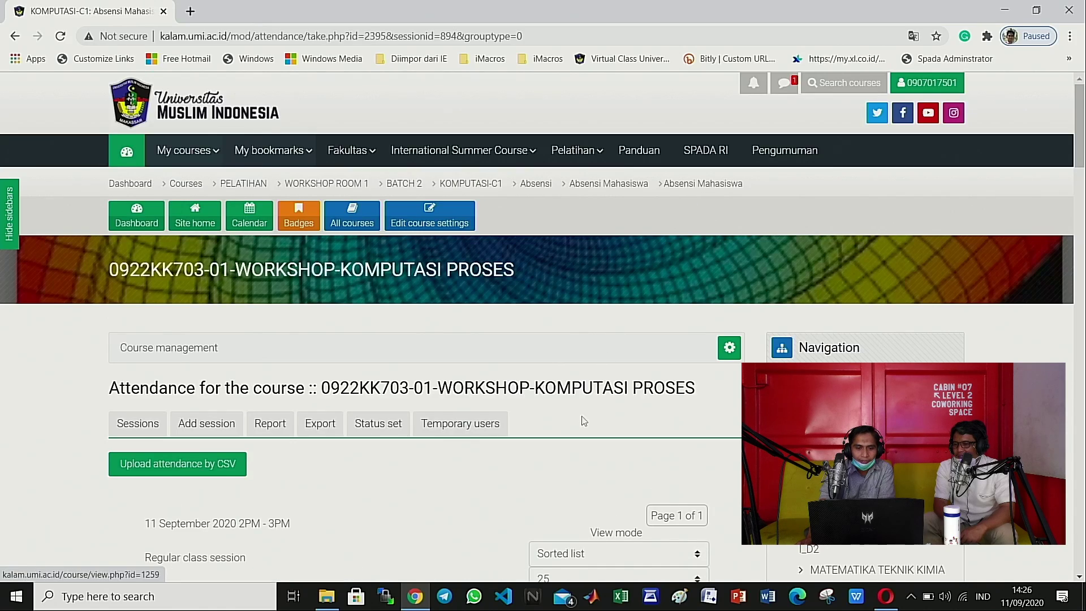
{"action": "scroll", "coordinate": [577, 419], "scroll_direction": "down", "scroll_amount": 5}
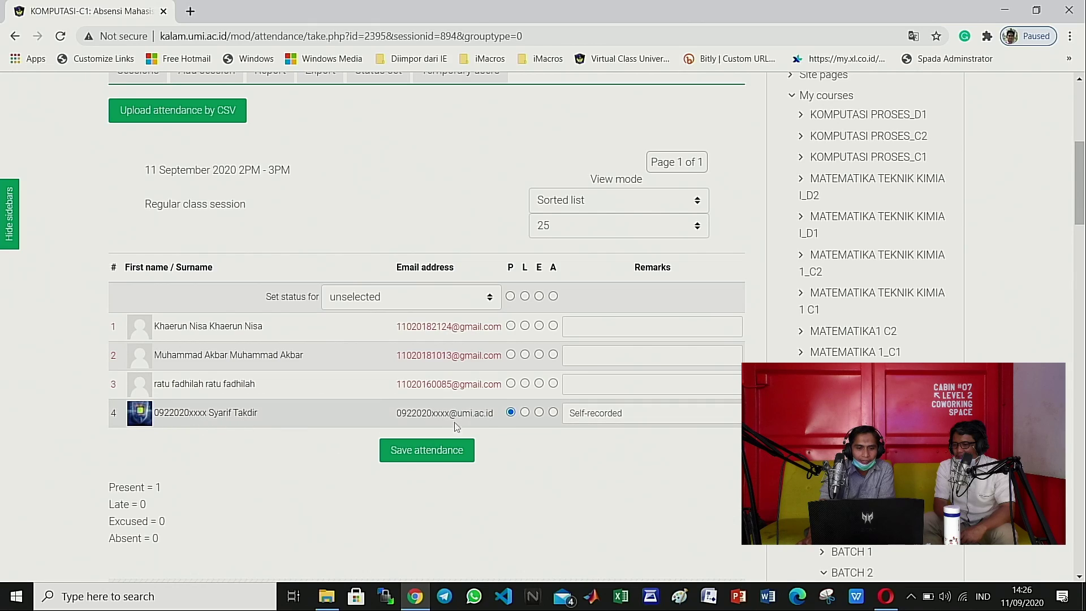
{"action": "scroll", "coordinate": [514, 418], "scroll_direction": "down", "scroll_amount": 1}
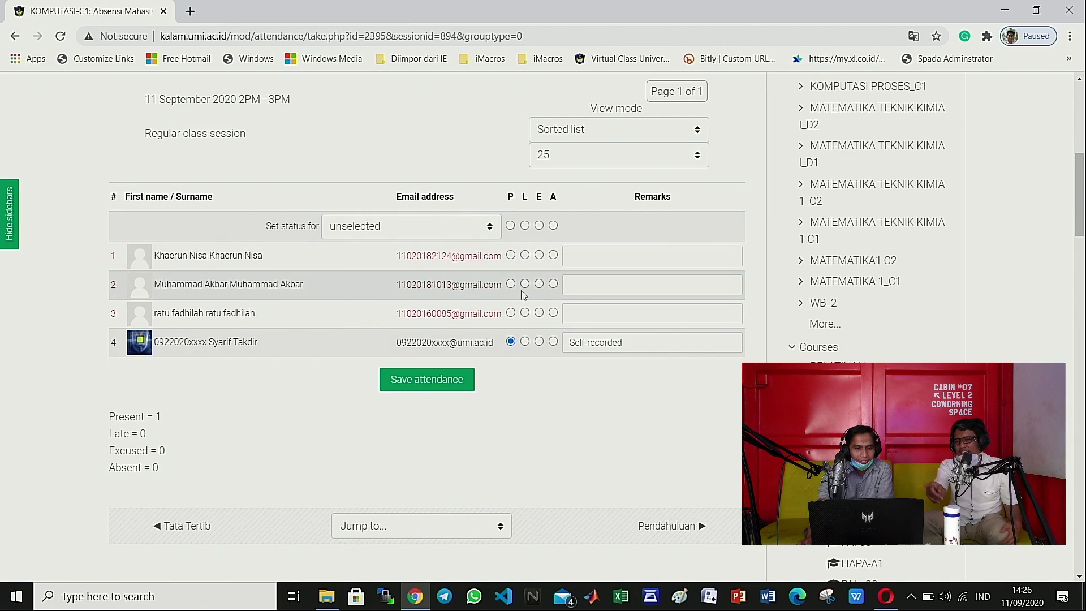
Step: Mark the three students without a recorded status as Absent (A) and save the attendance
{"action": "left_click", "coordinate": [553, 255]}
{"action": "left_click", "coordinate": [553, 284]}
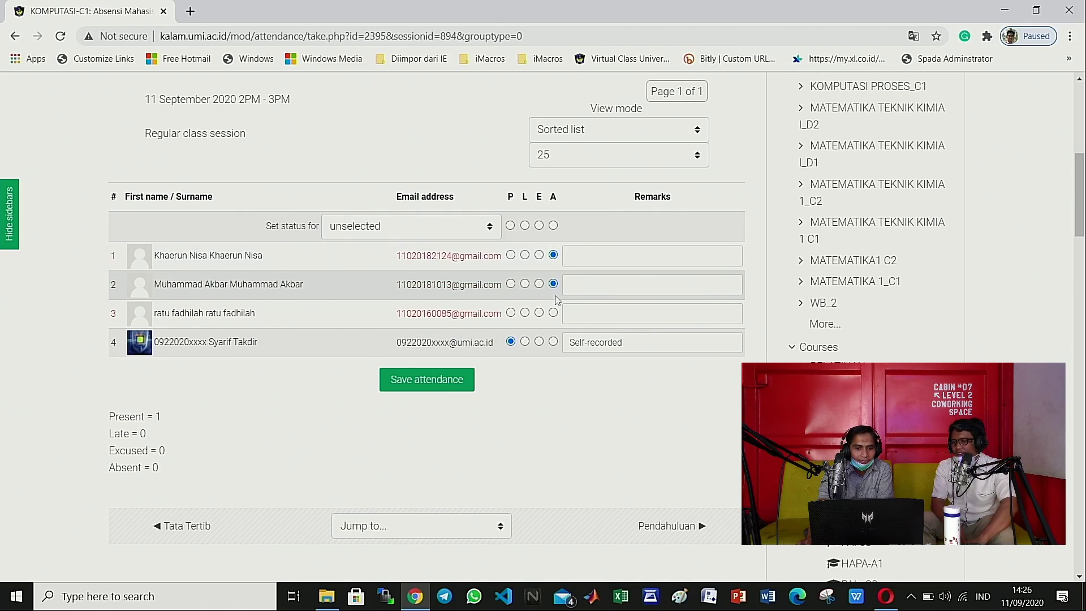
{"action": "left_click", "coordinate": [553, 314]}
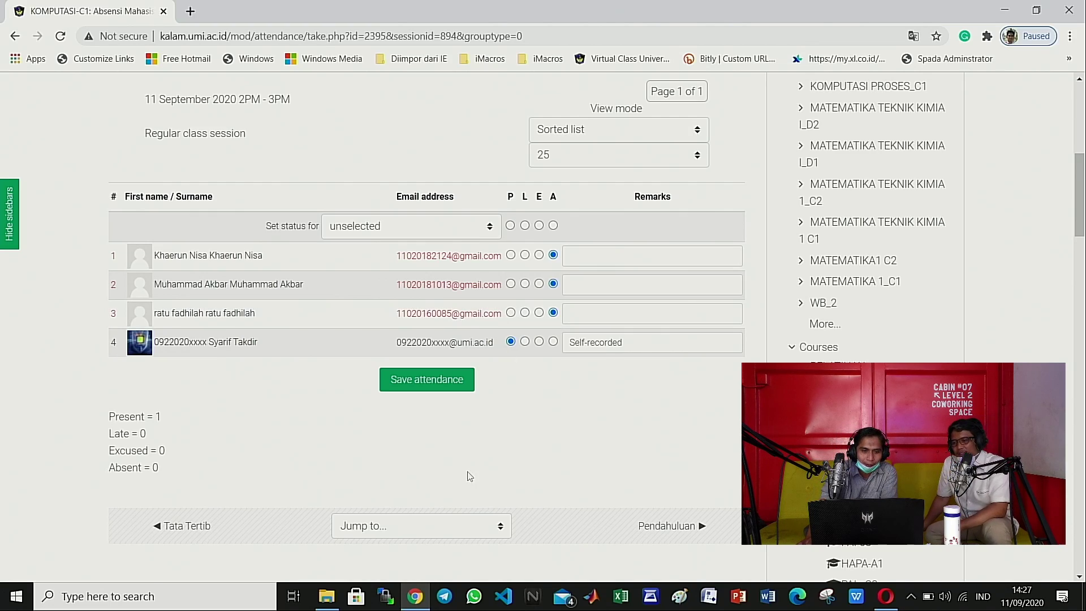
{"action": "left_click", "coordinate": [442, 381]}
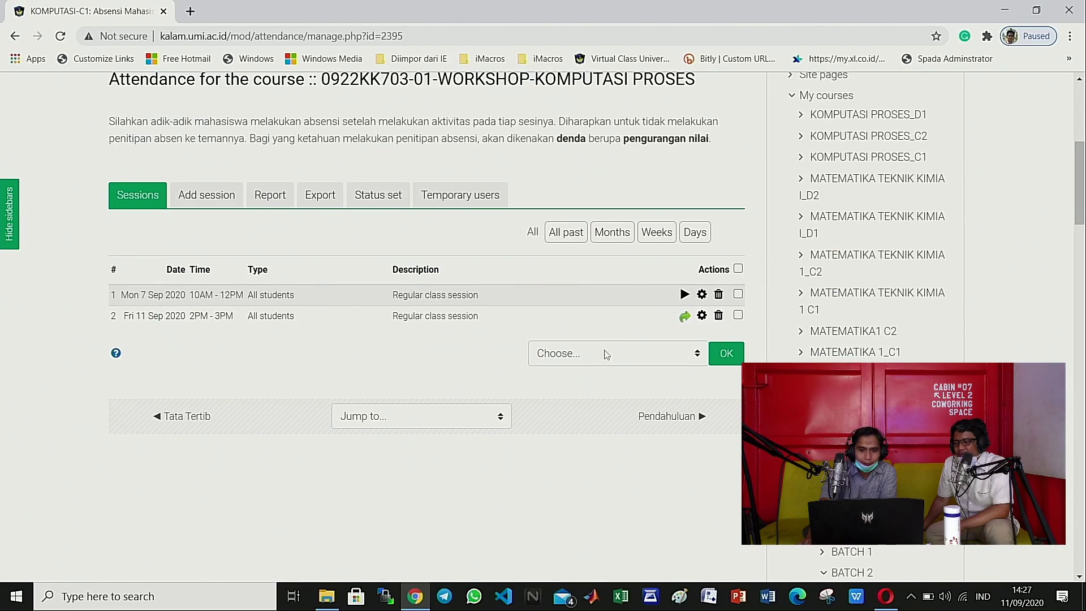
Step: Open the course attendance report and examine each student's status, points and percentage along with the session summary
{"action": "left_click", "coordinate": [270, 196]}
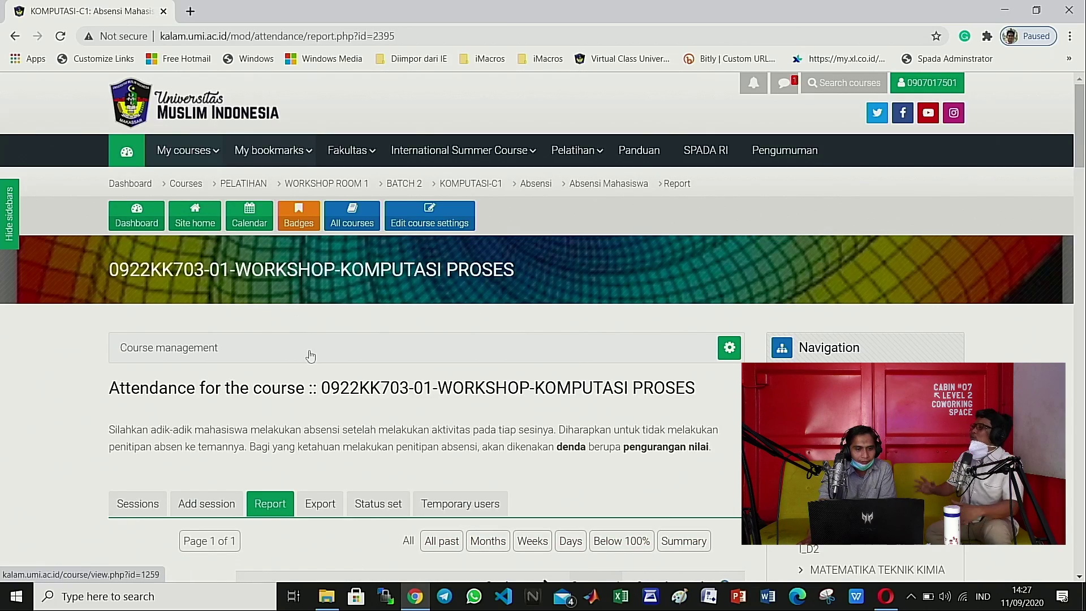
{"action": "scroll", "coordinate": [310, 355], "scroll_direction": "down", "scroll_amount": 3}
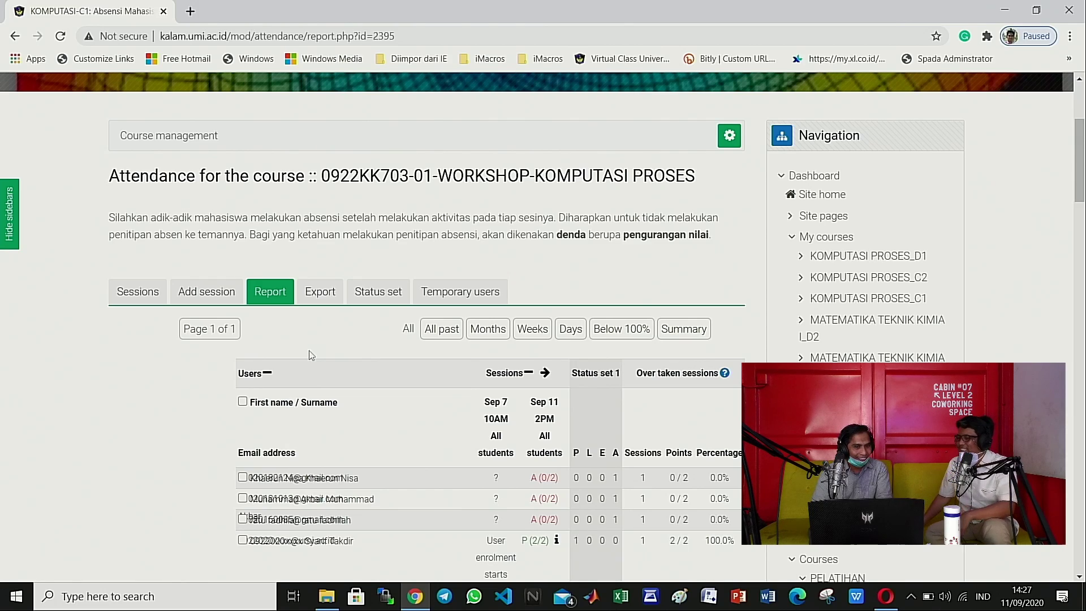
{"action": "scroll", "coordinate": [310, 355], "scroll_direction": "down", "scroll_amount": 4}
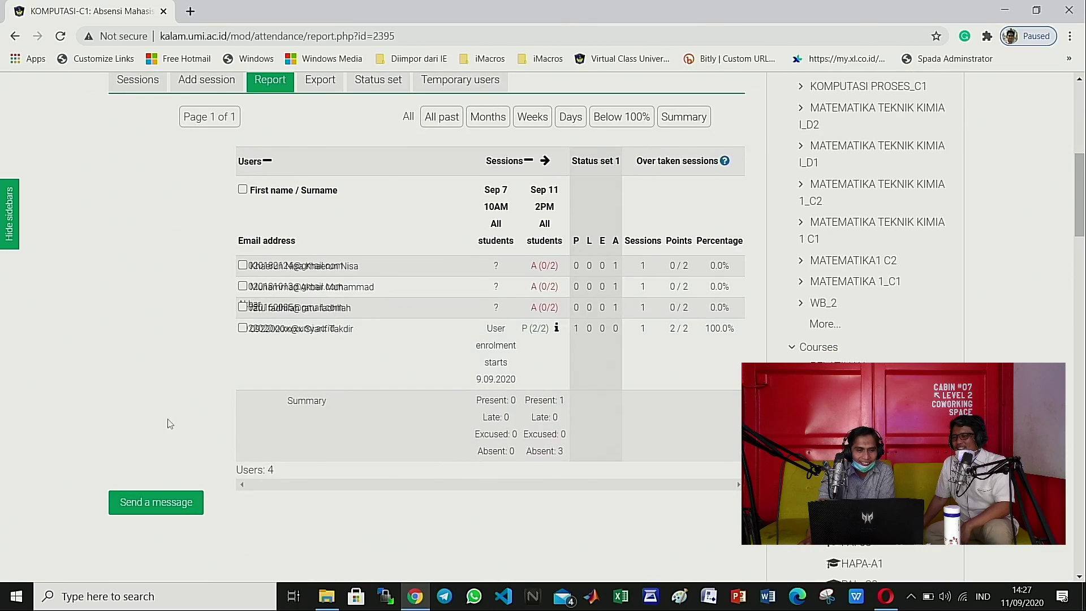
{"action": "scroll", "coordinate": [169, 424], "scroll_direction": "down", "scroll_amount": 4}
{"action": "scroll", "coordinate": [261, 381], "scroll_direction": "up", "scroll_amount": 4}
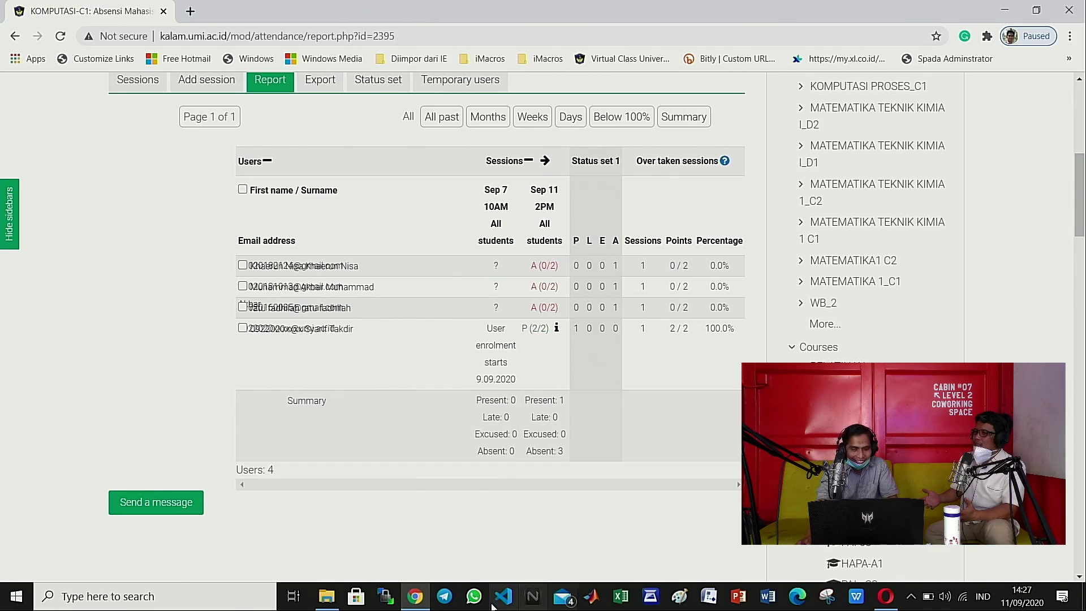
Step: Switch back to the student's session in Opera
{"action": "left_click", "coordinate": [889, 600]}
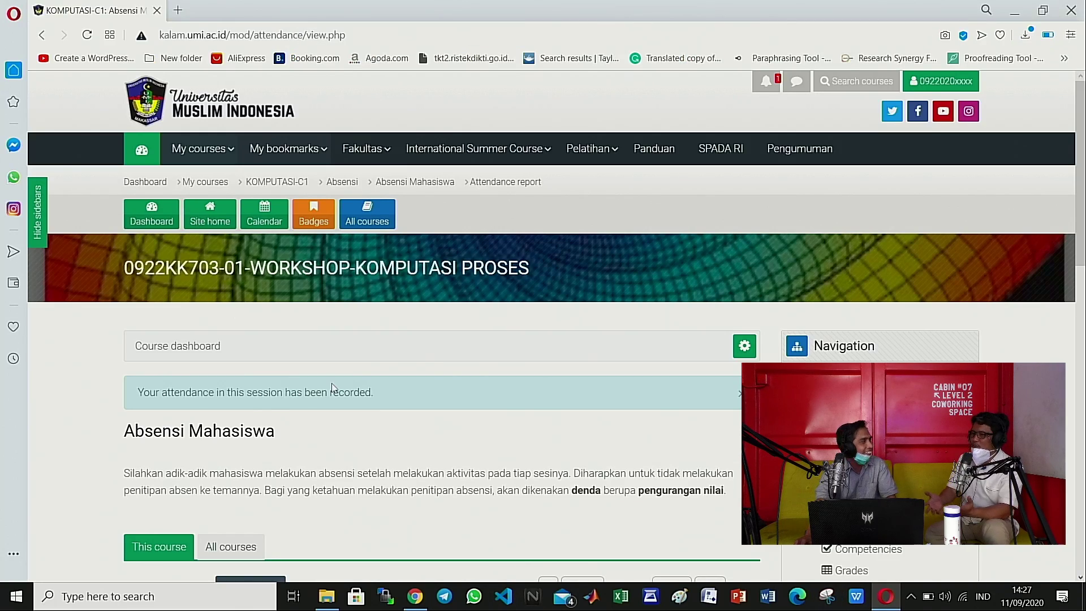